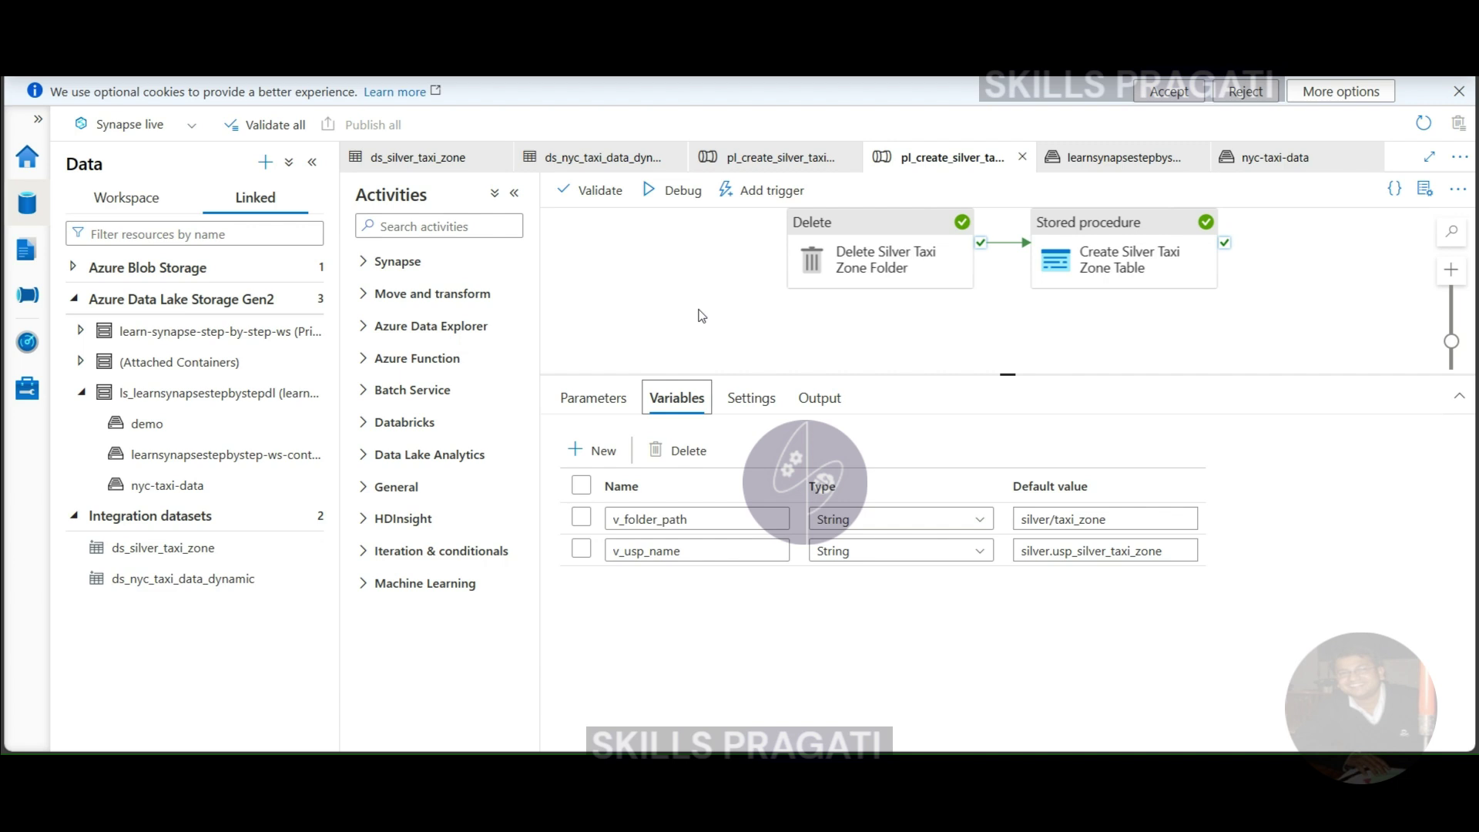
Step: Add a pipeline variable named v_folder_path_usp_name_array of type Array and open its default value for editing
{"action": "left_click", "coordinate": [591, 451]}
{"action": "left_click", "coordinate": [656, 584]}
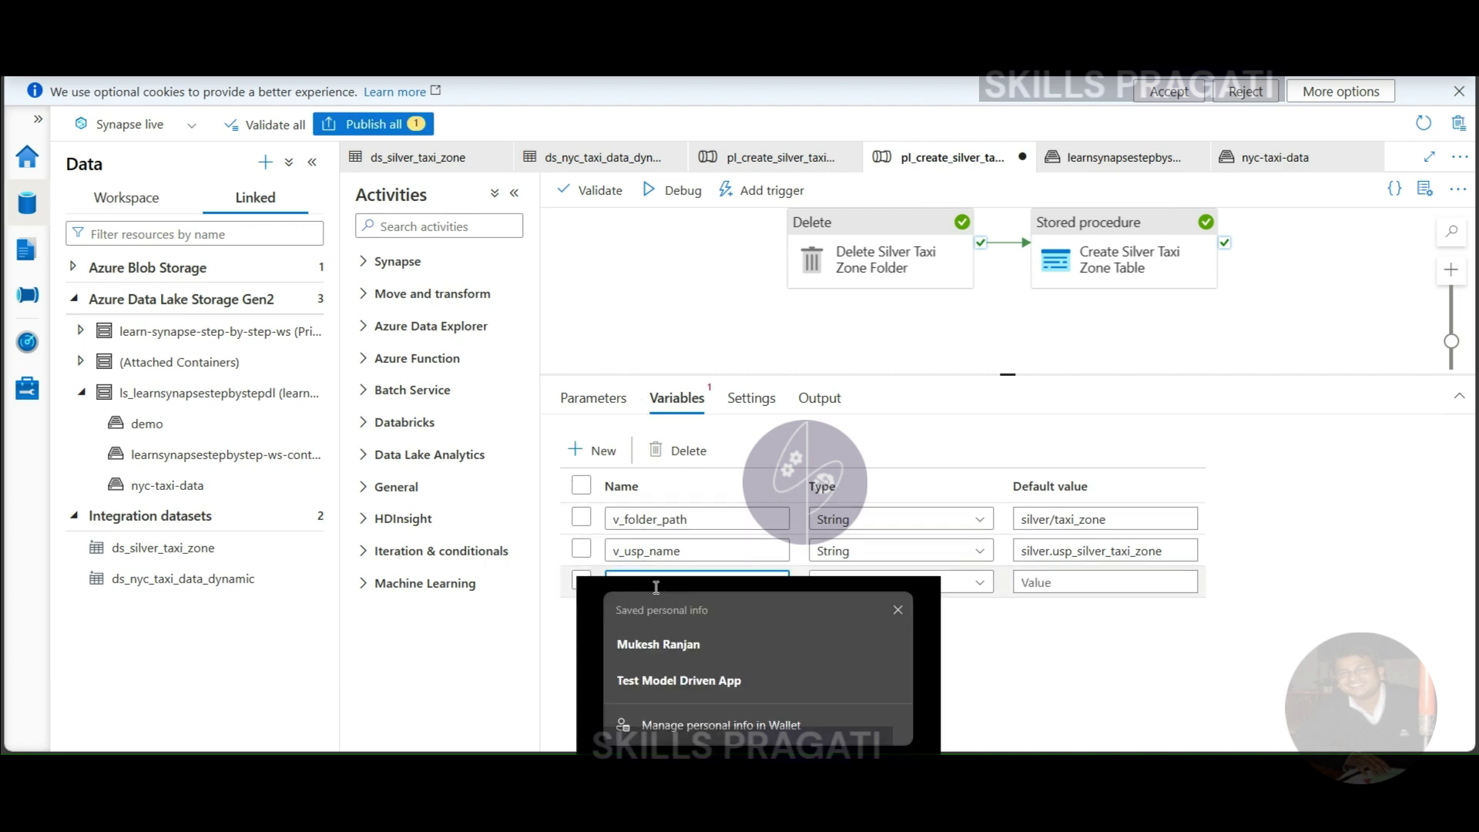
{"action": "type", "text": "v_"}
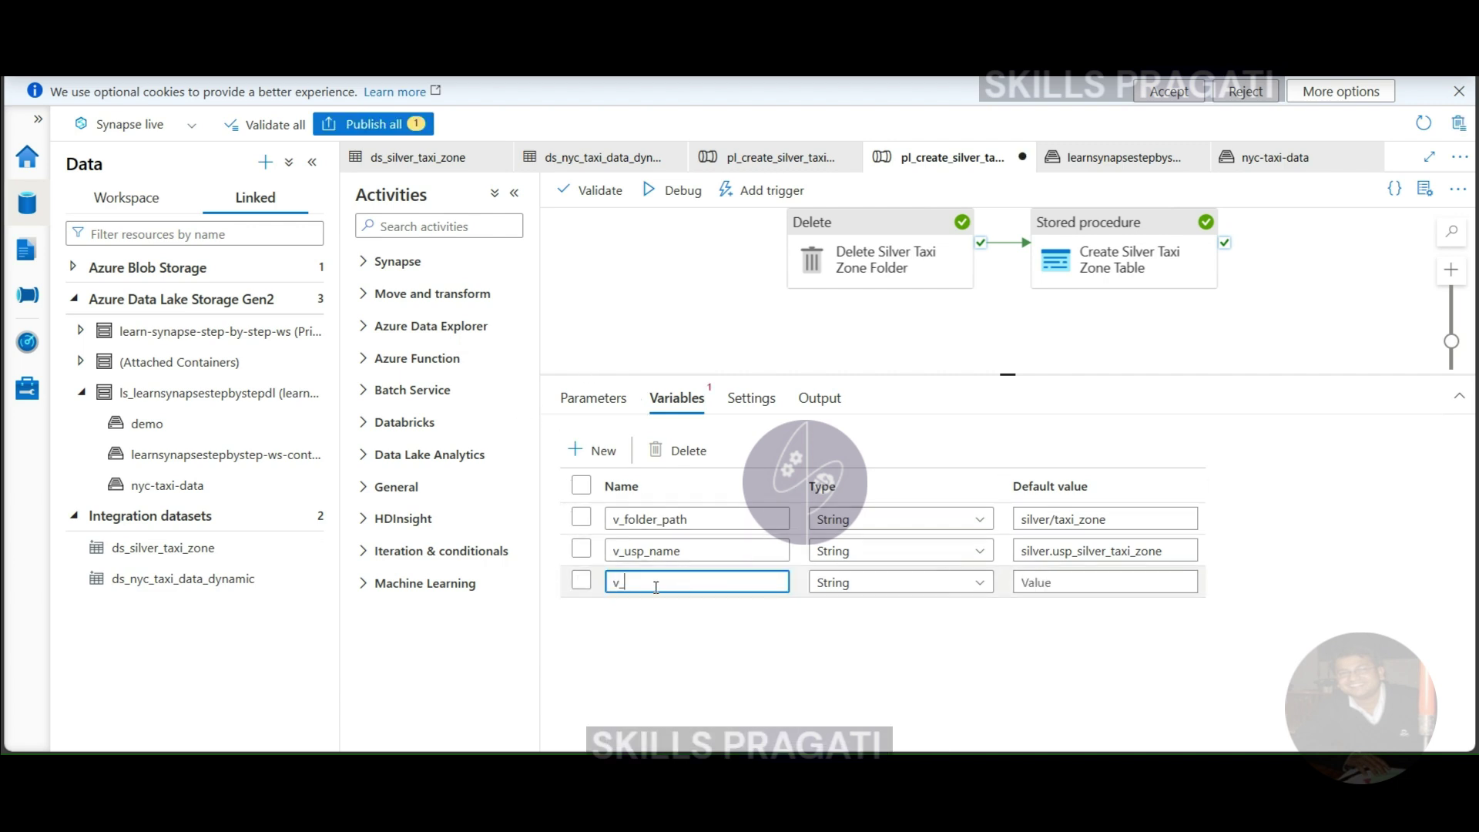
{"action": "type", "text": "folder_path"}
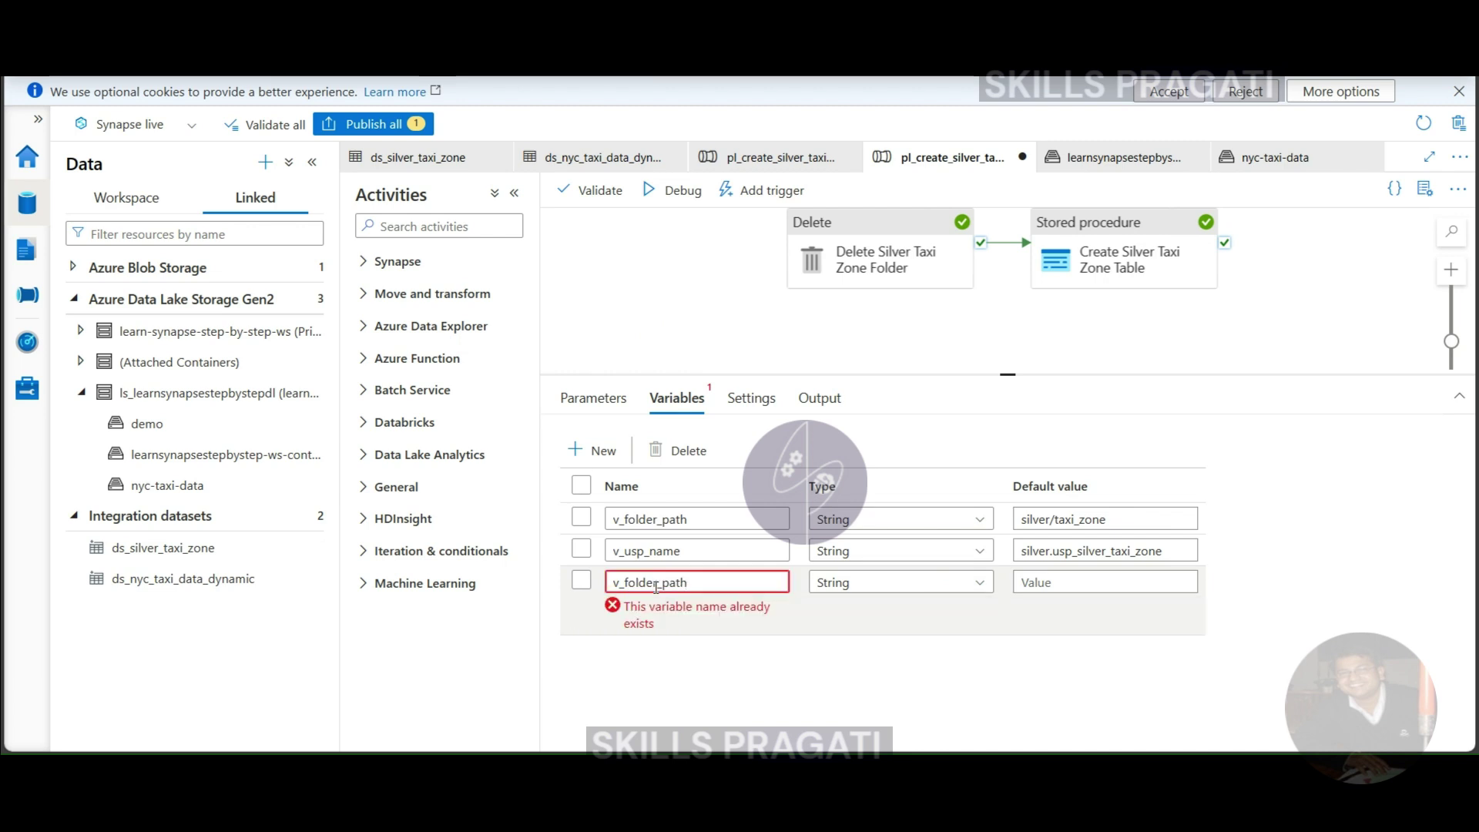
{"action": "type", "text": "_usp_"}
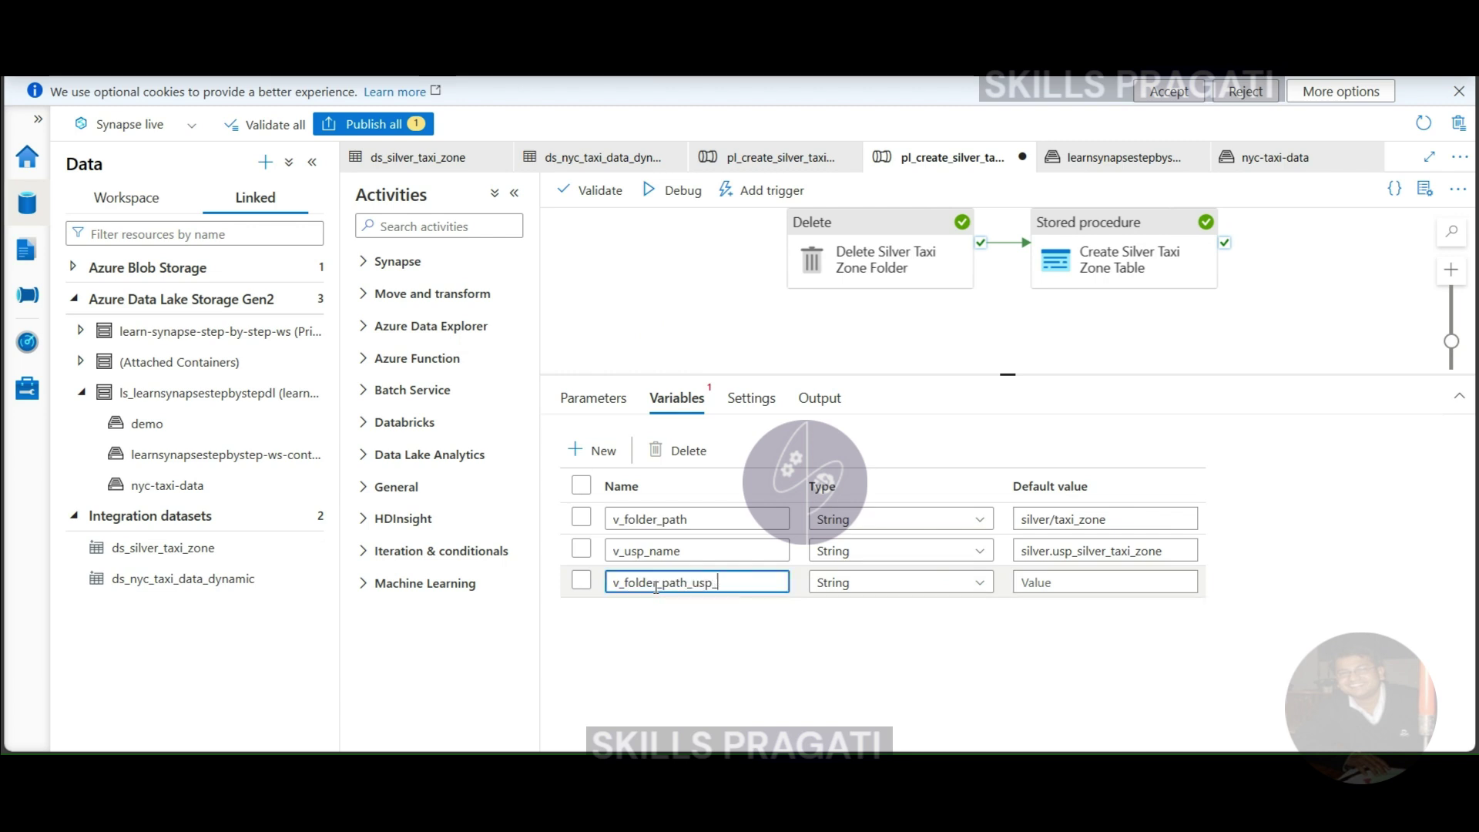
{"action": "type", "text": "name_array"}
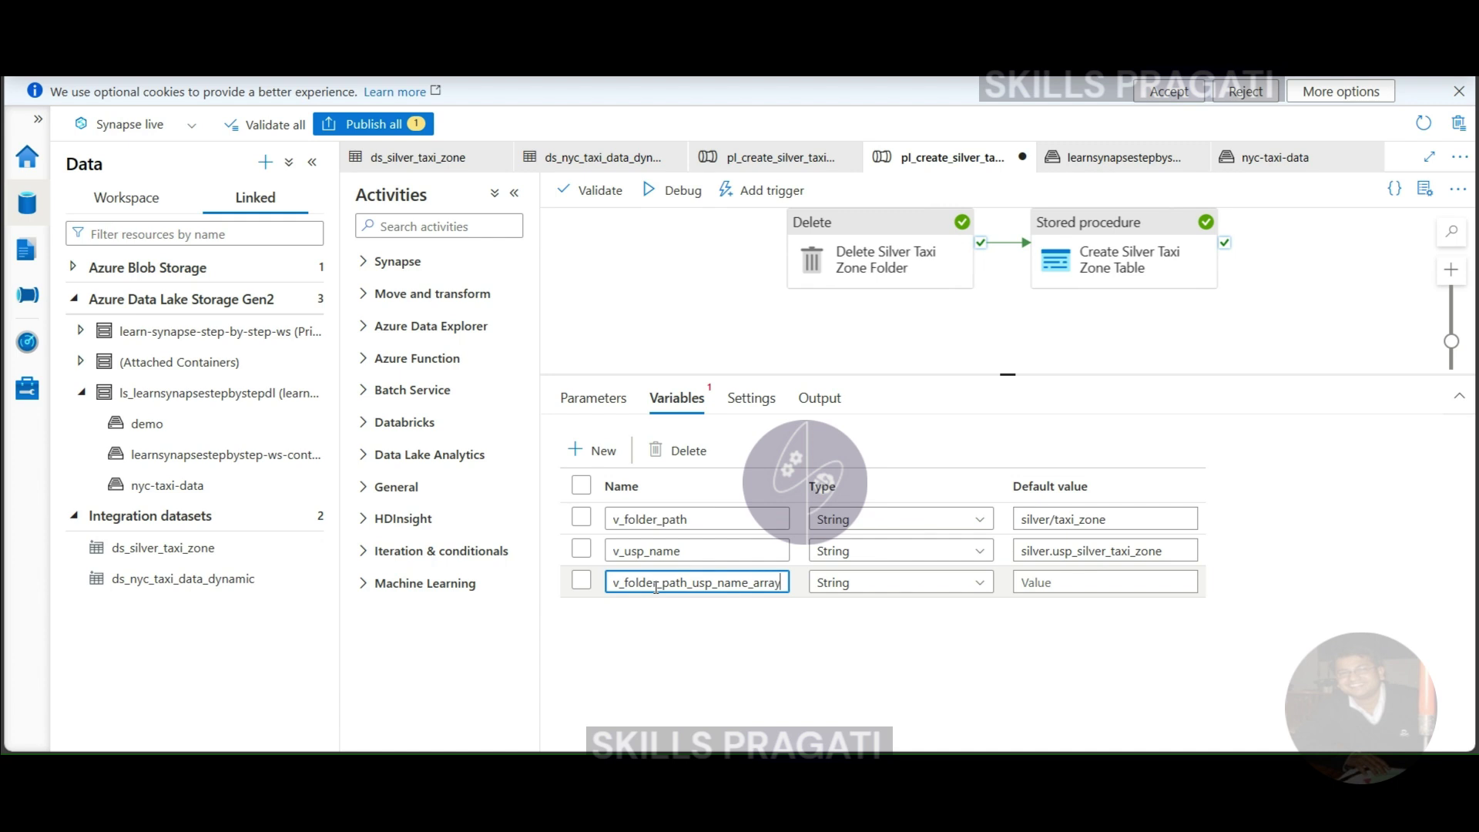
{"action": "left_click", "coordinate": [908, 583]}
{"action": "left_click", "coordinate": [885, 643]}
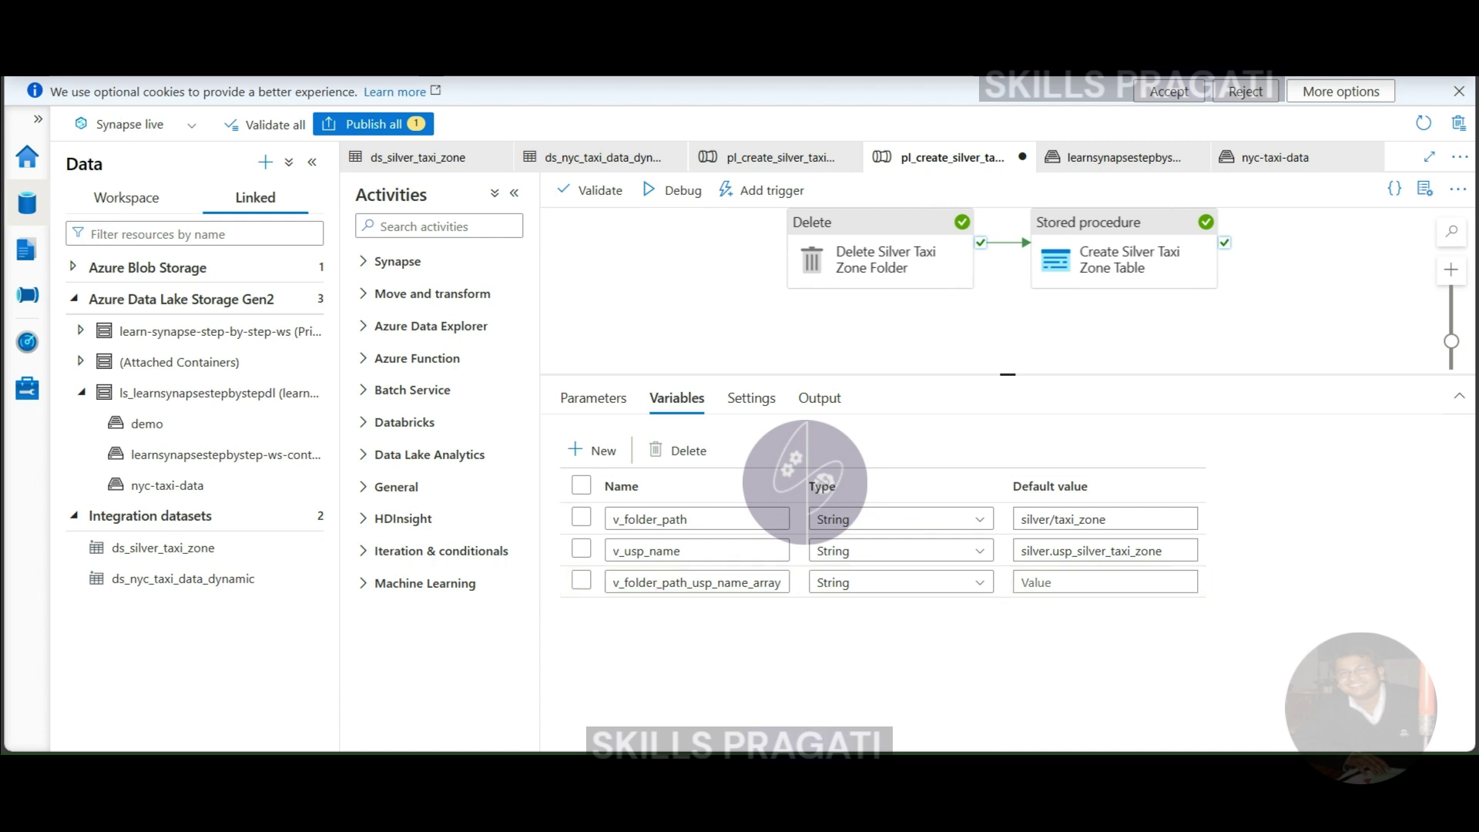
{"action": "left_click", "coordinate": [902, 583]}
{"action": "left_click", "coordinate": [855, 699]}
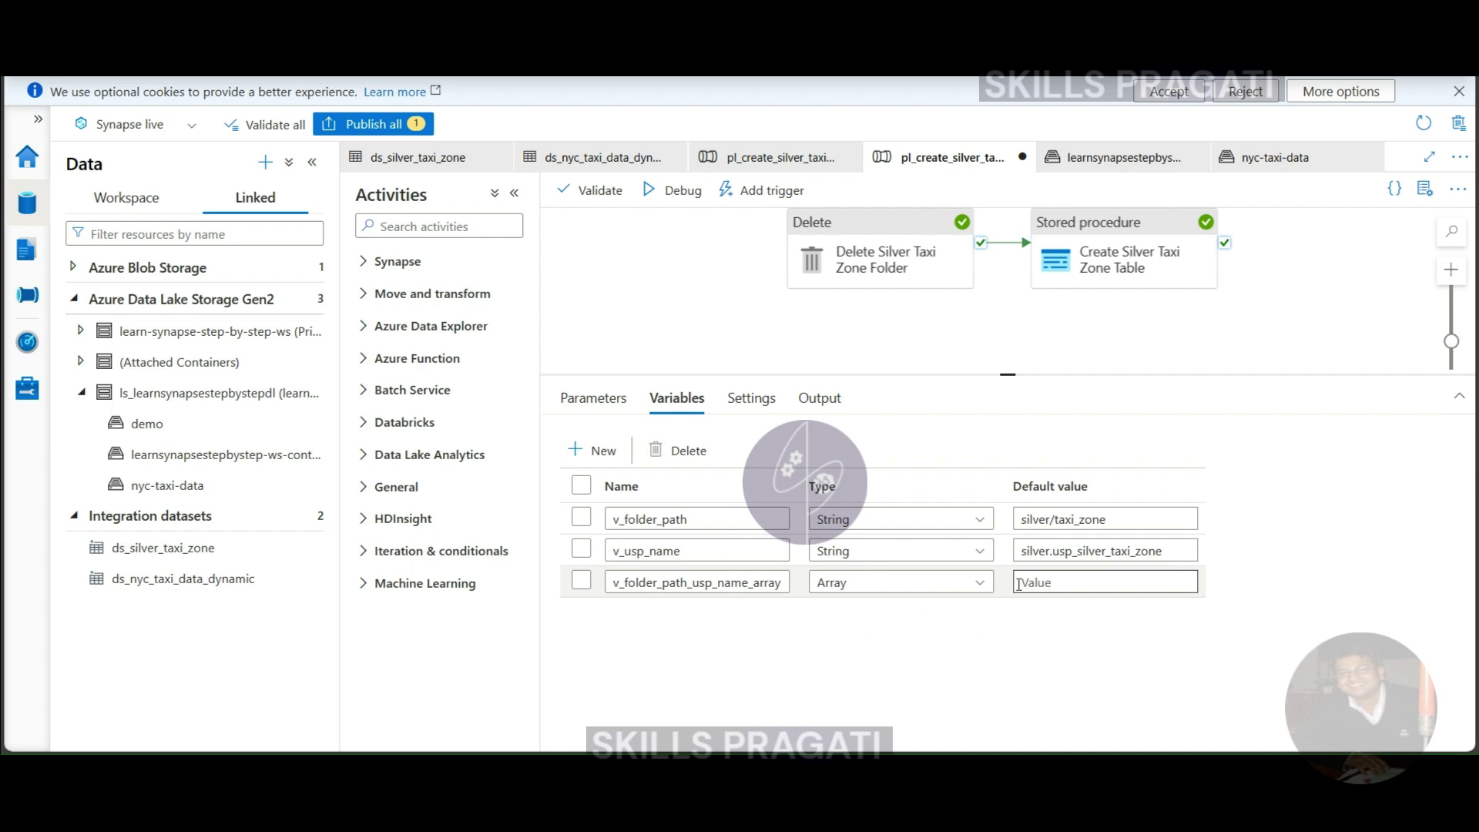
{"action": "left_click", "coordinate": [1068, 580]}
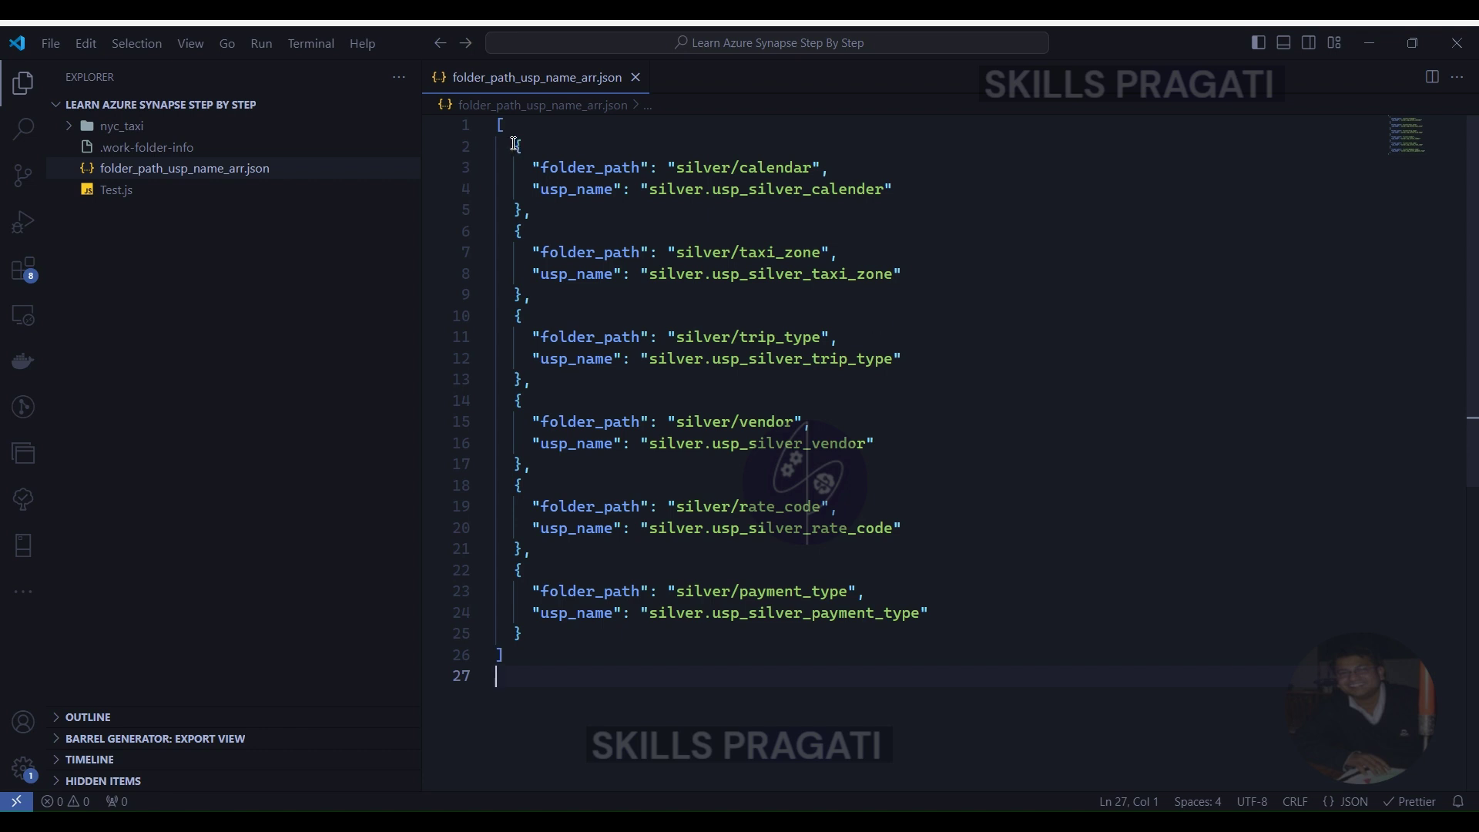
Step: Switch to Visual Studio Code and examine the folder_path and usp_name pairs in folder_path_usp_name_arr.json
{"action": "left_click", "coordinate": [560, 167]}
{"action": "left_click", "coordinate": [568, 189]}
{"action": "double_click", "coordinate": [569, 189]}
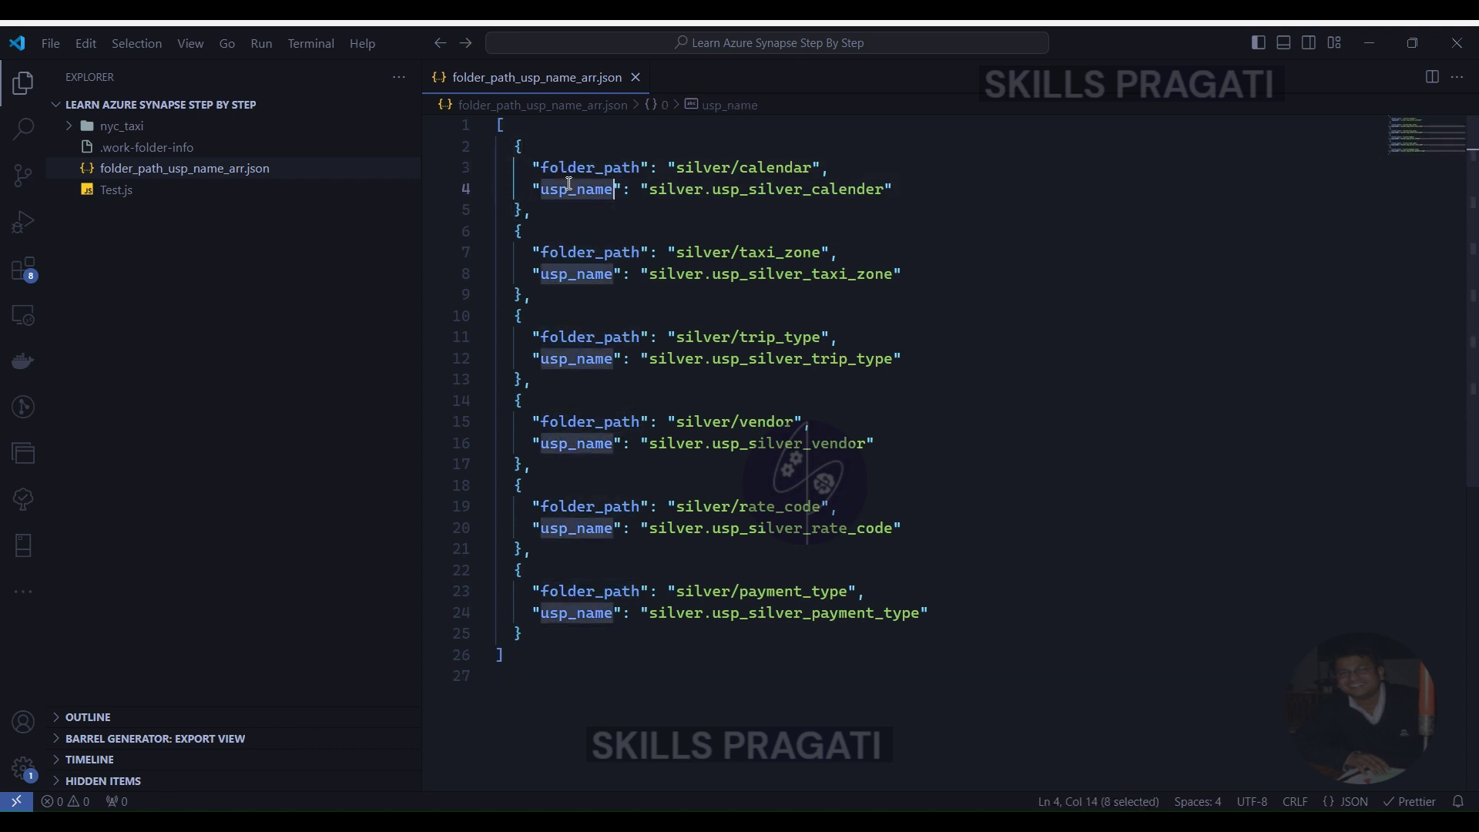
{"action": "left_click", "coordinate": [1005, 310]}
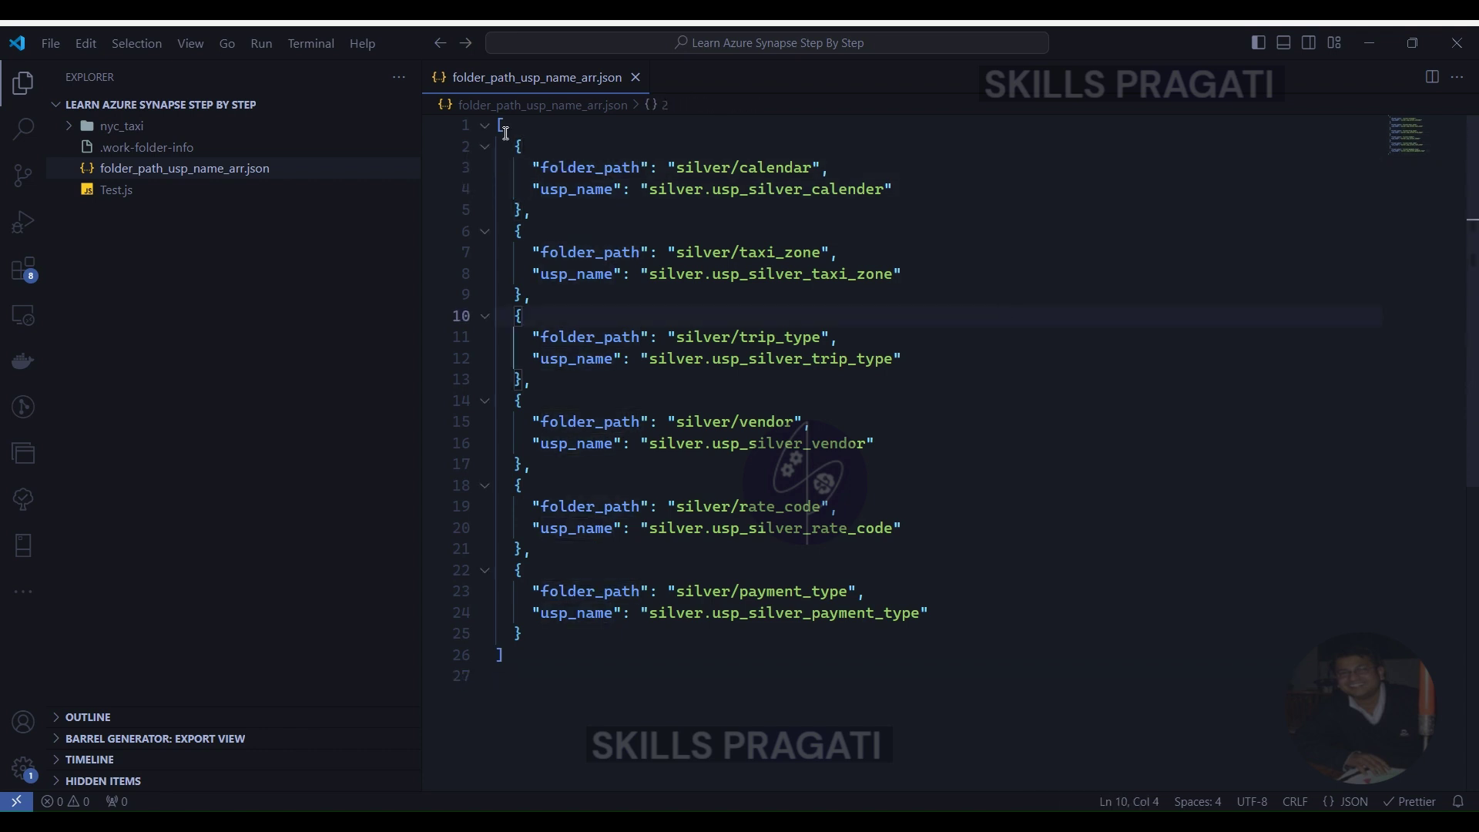
{"action": "left_click_drag", "start_coordinate": [509, 146], "coordinate": [561, 634]}
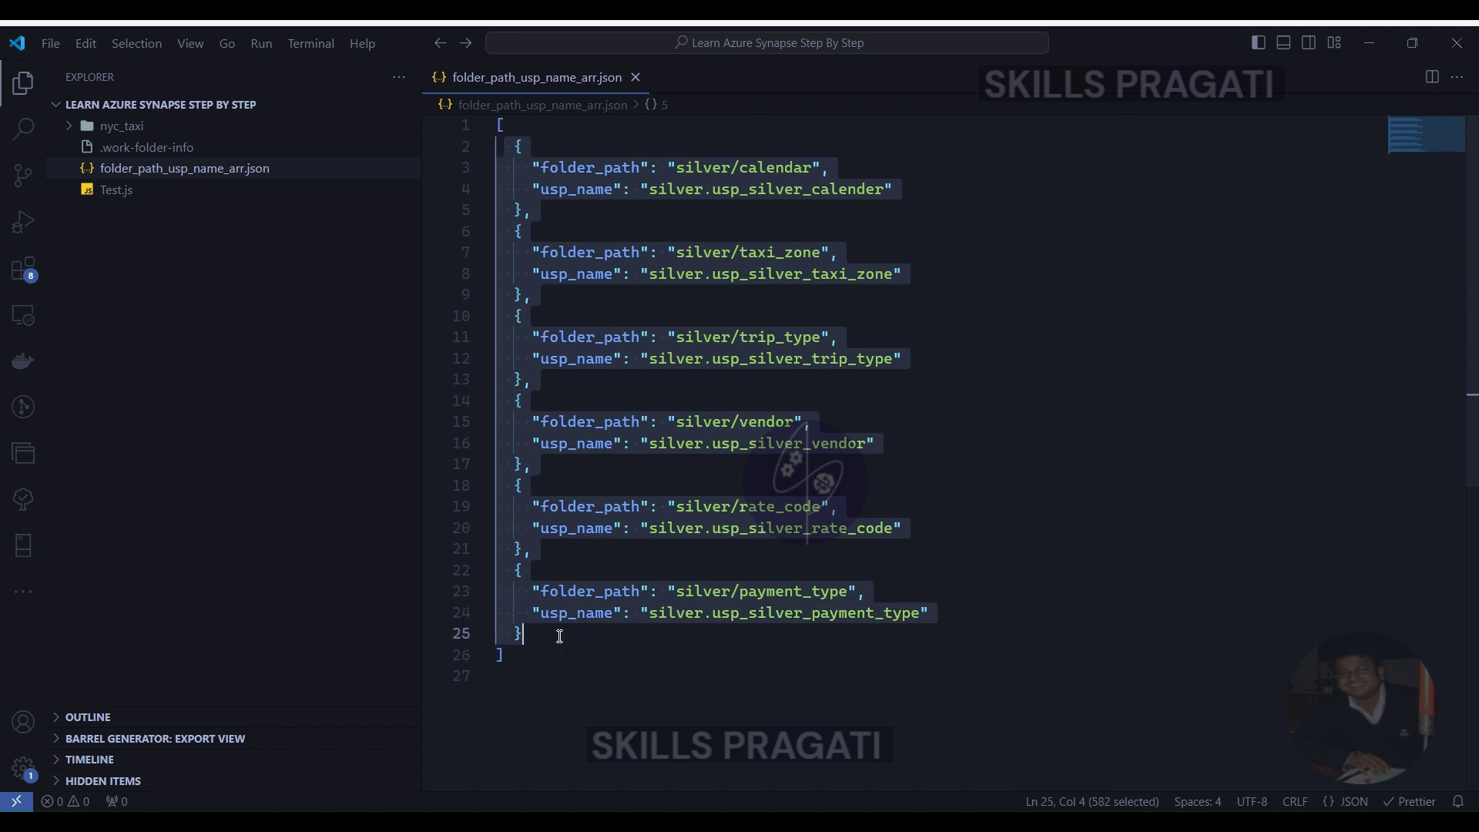
{"action": "left_click", "coordinate": [1052, 268]}
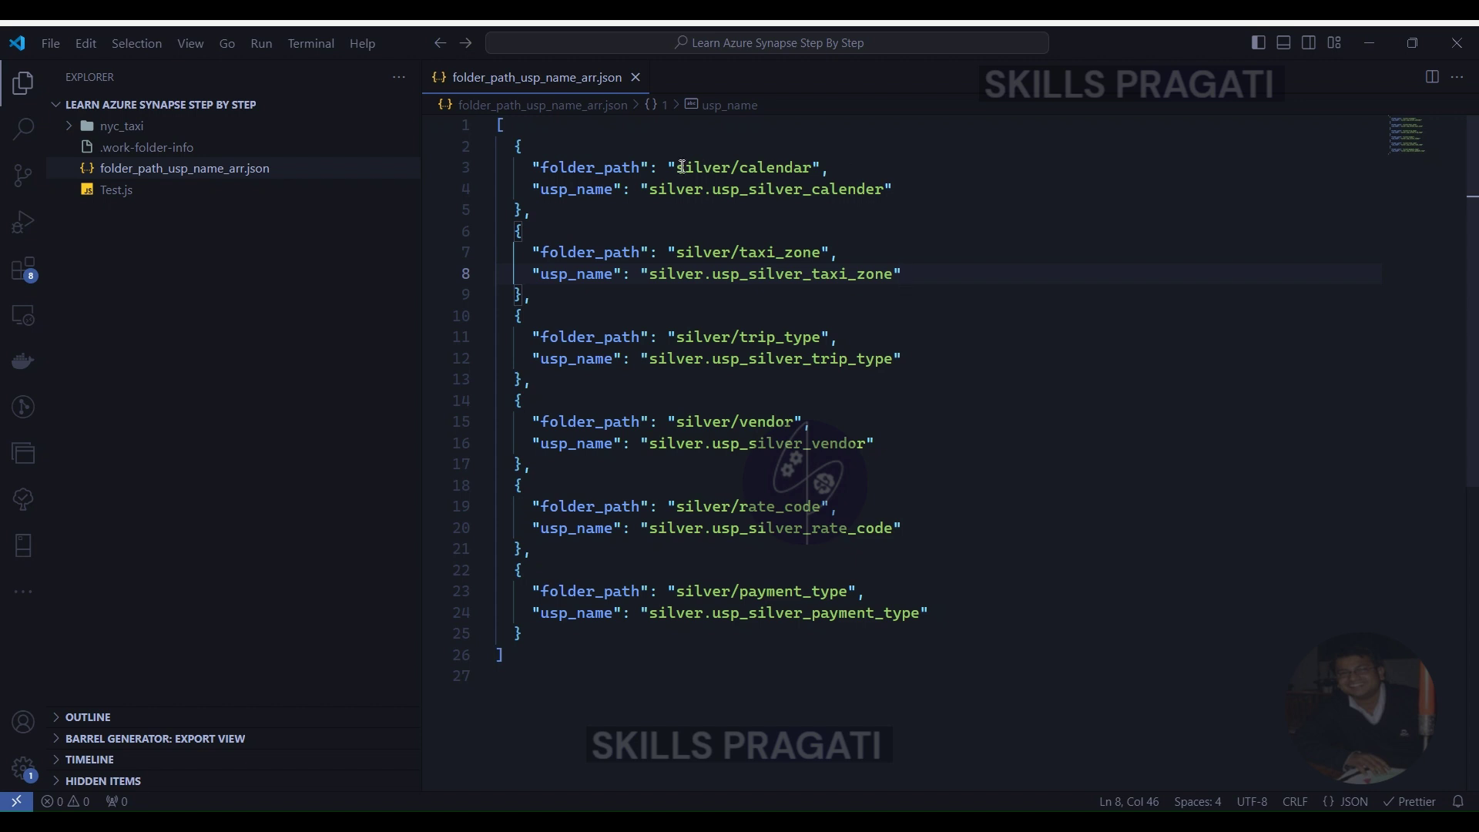
{"action": "double_click", "coordinate": [547, 165]}
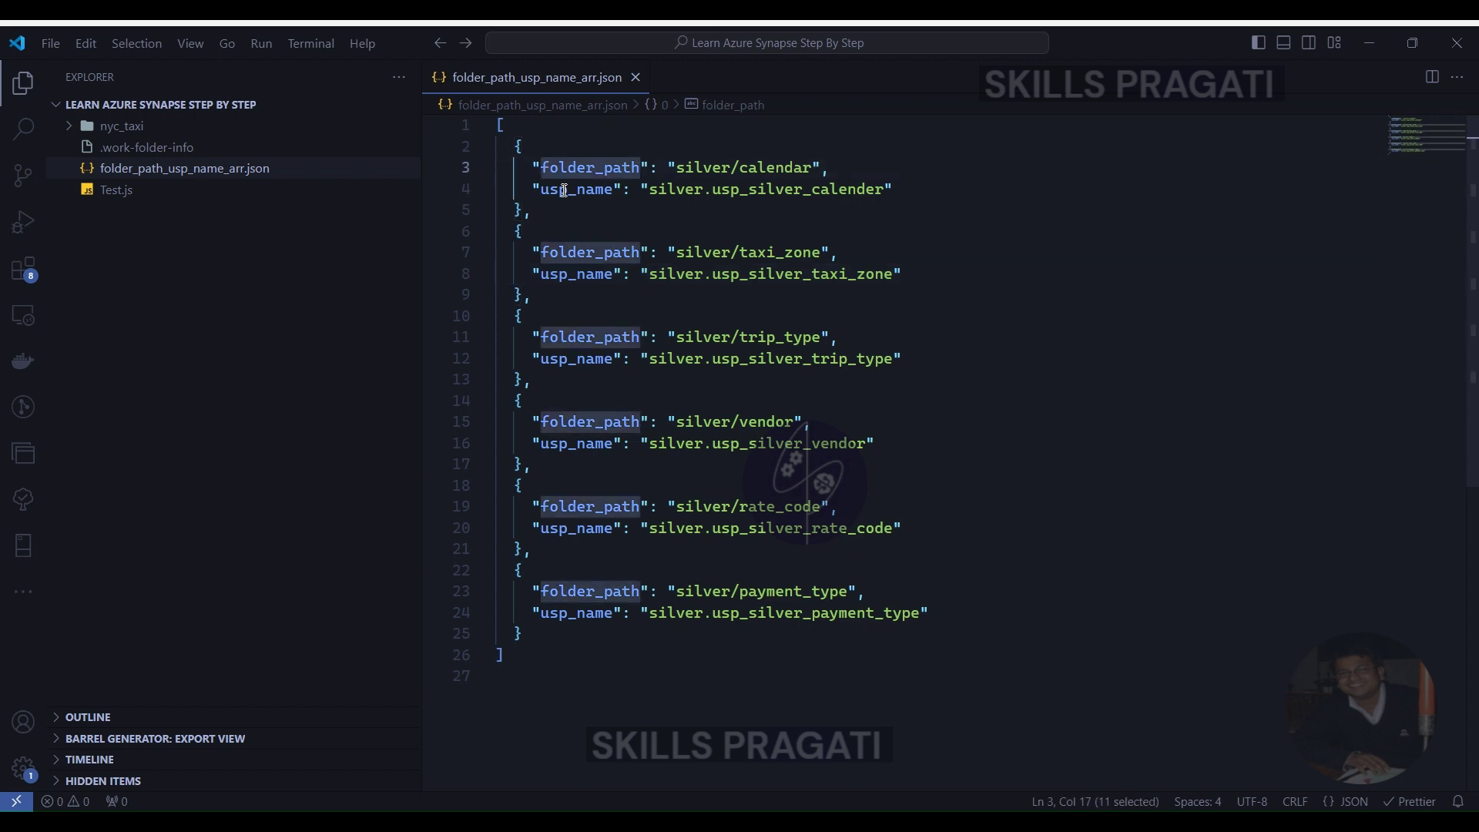
{"action": "double_click", "coordinate": [564, 191]}
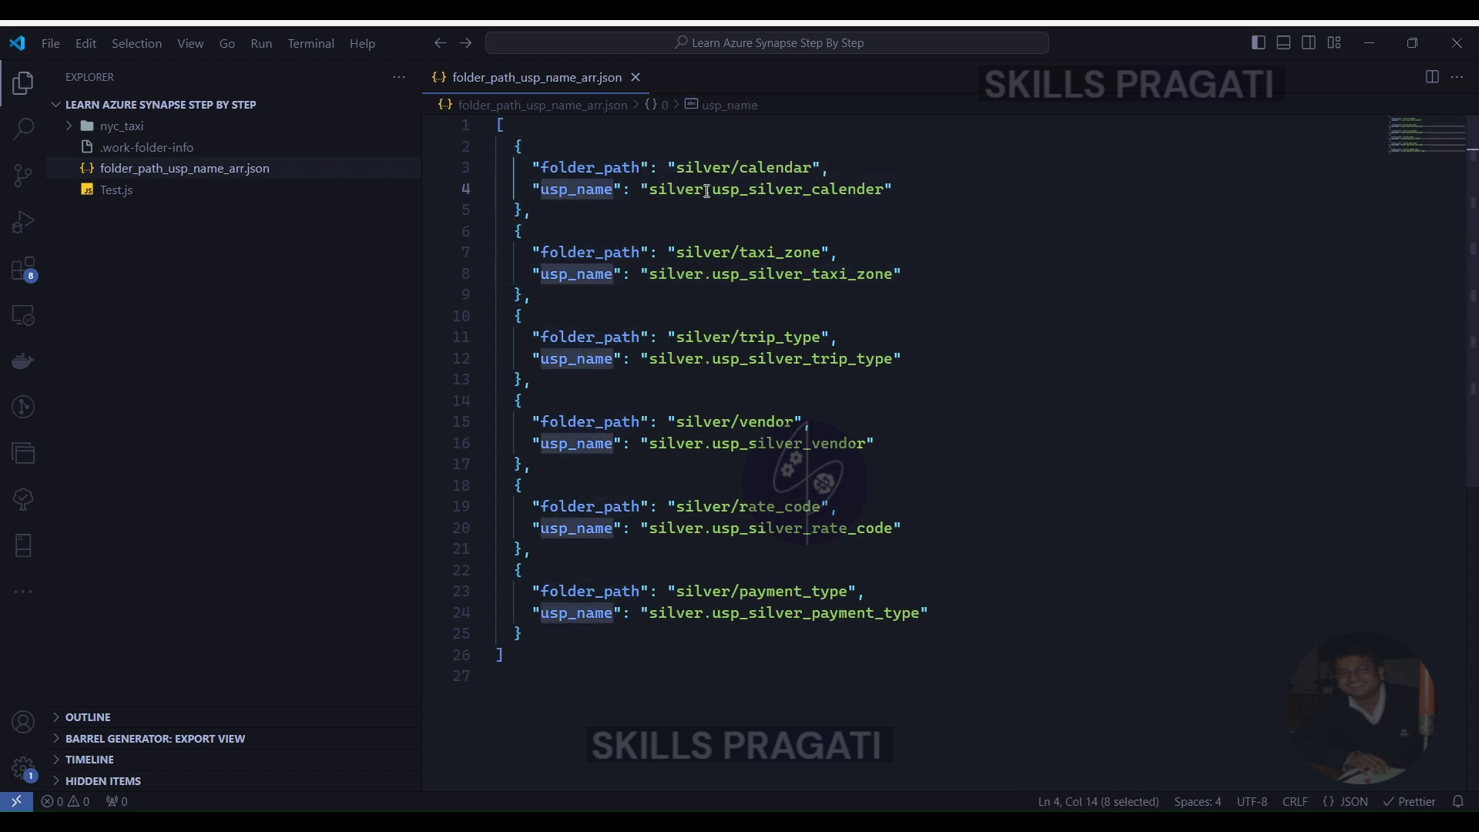
{"action": "left_click", "coordinate": [832, 195]}
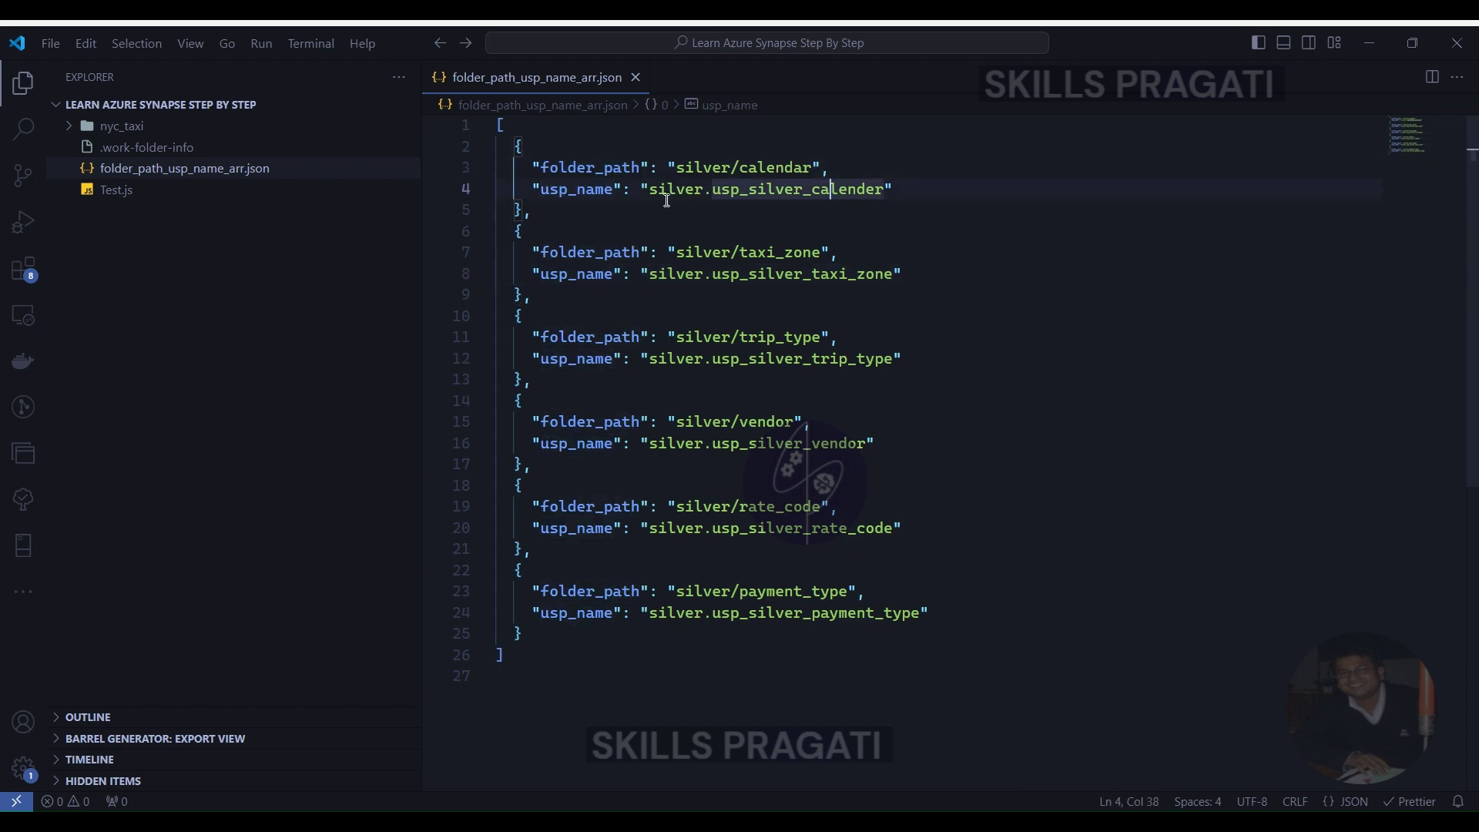
Step: Copy the whole JSON array and paste it in Synapse Studio as the default value of v_folder_path_usp_name_array
{"action": "left_click", "coordinate": [499, 127]}
{"action": "left_click_drag", "start_coordinate": [502, 130], "coordinate": [531, 686]}
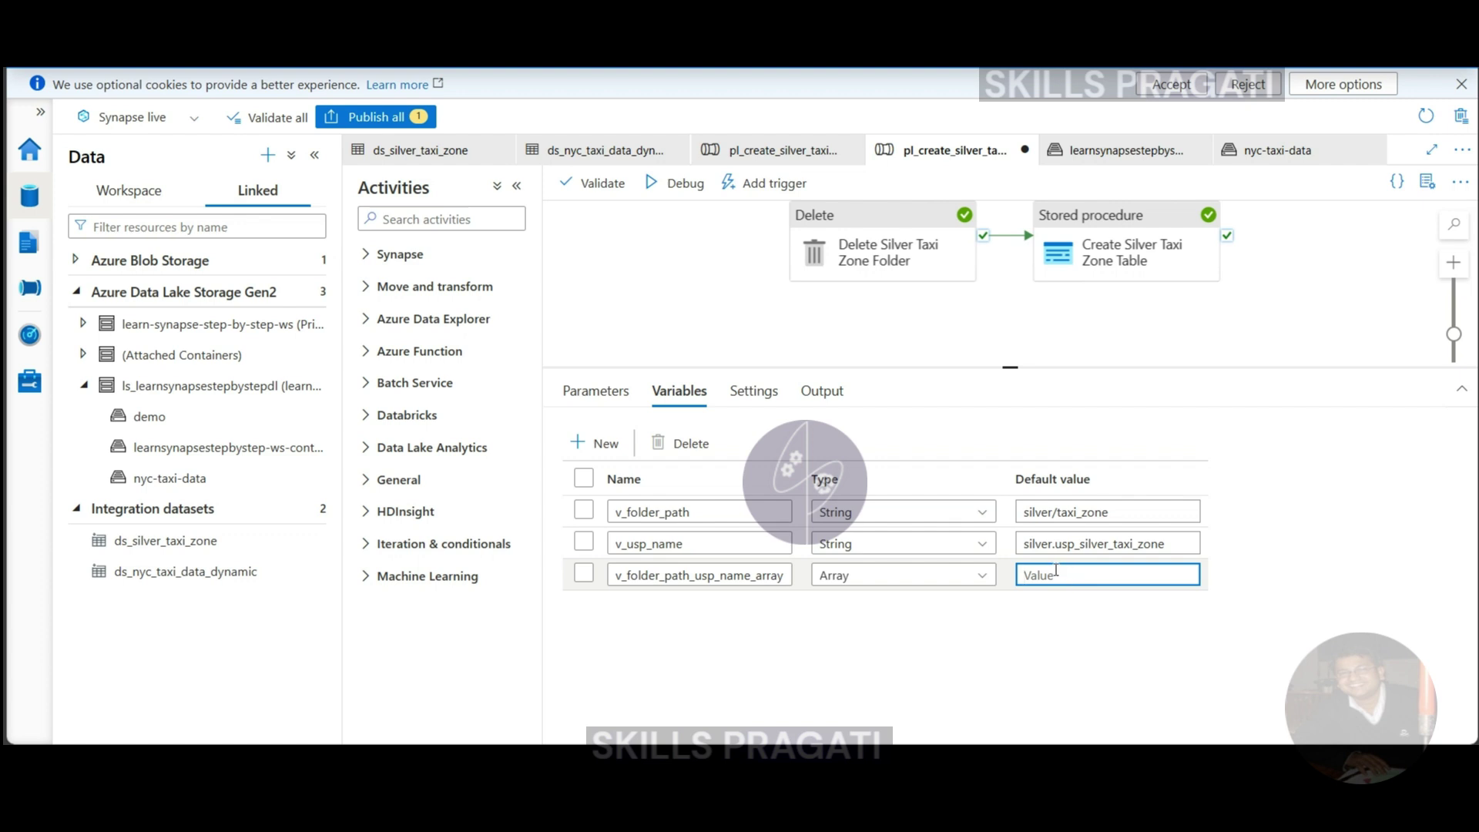
{"action": "key", "text": "ctrl+v"}
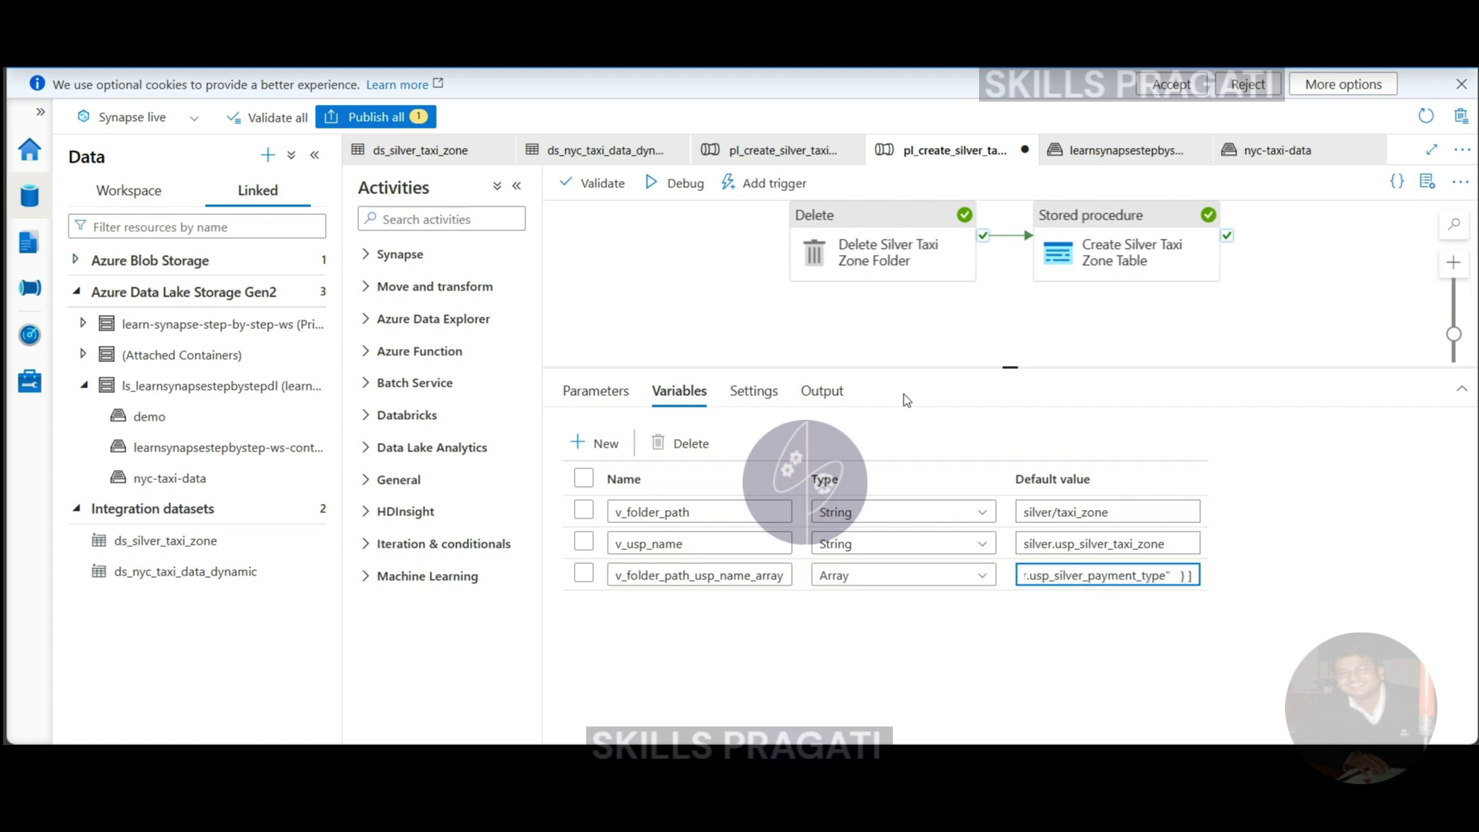
Step: Review the Delete activity's source settings and the Stored procedure activity's settings
{"action": "left_click", "coordinate": [848, 224]}
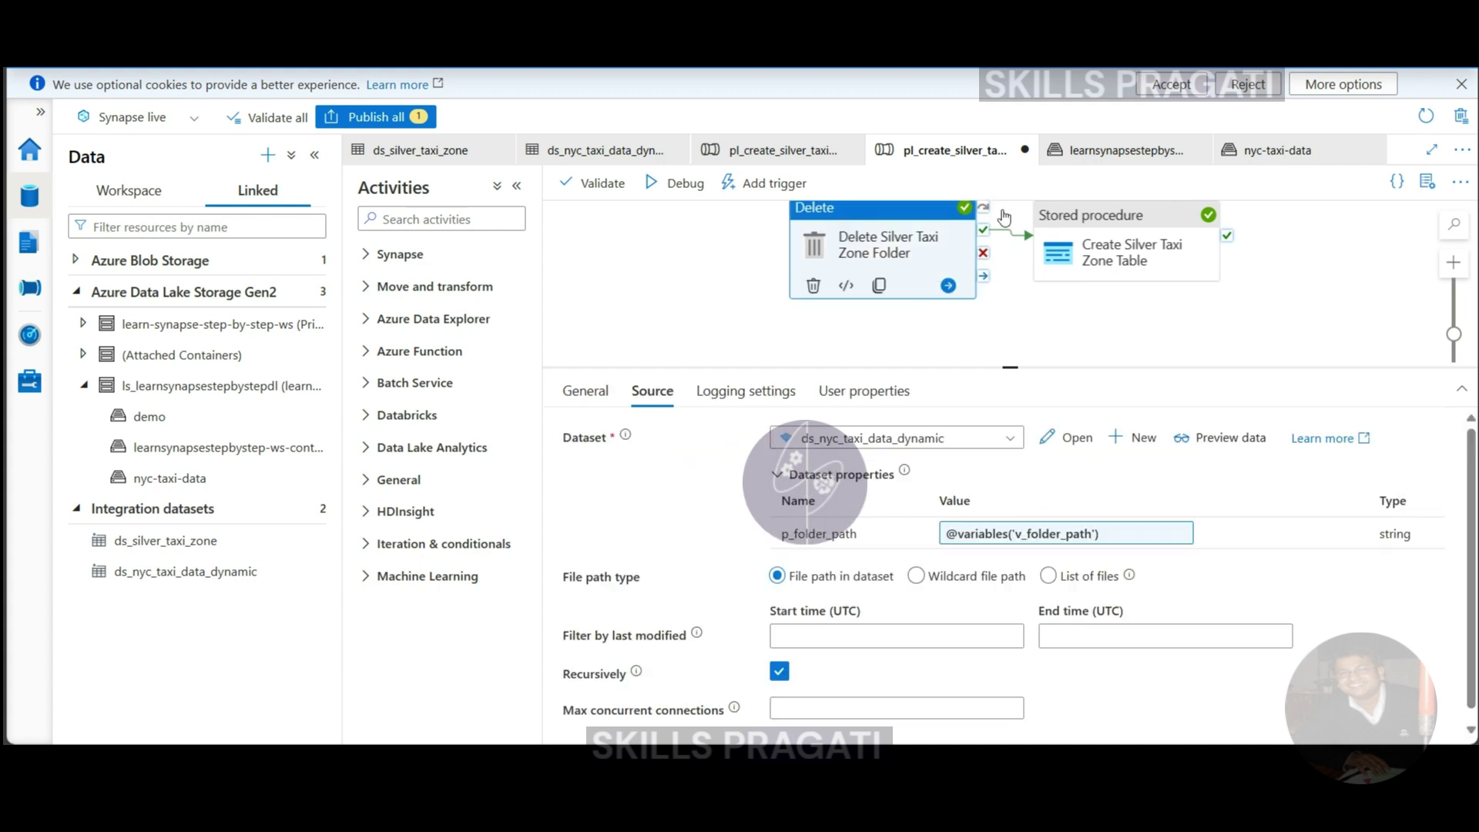
{"action": "left_click", "coordinate": [1076, 221]}
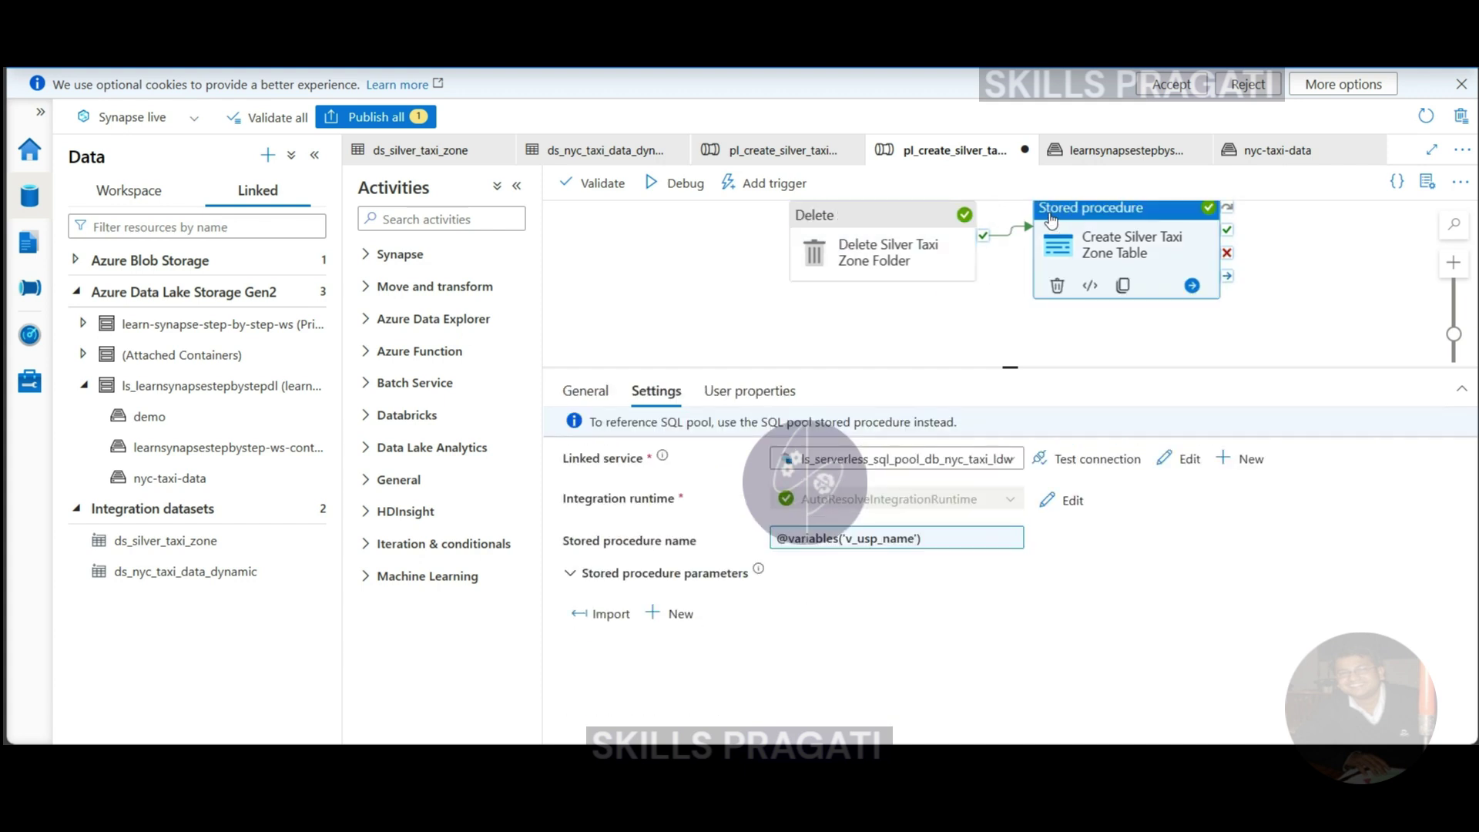
{"action": "left_click", "coordinate": [848, 290]}
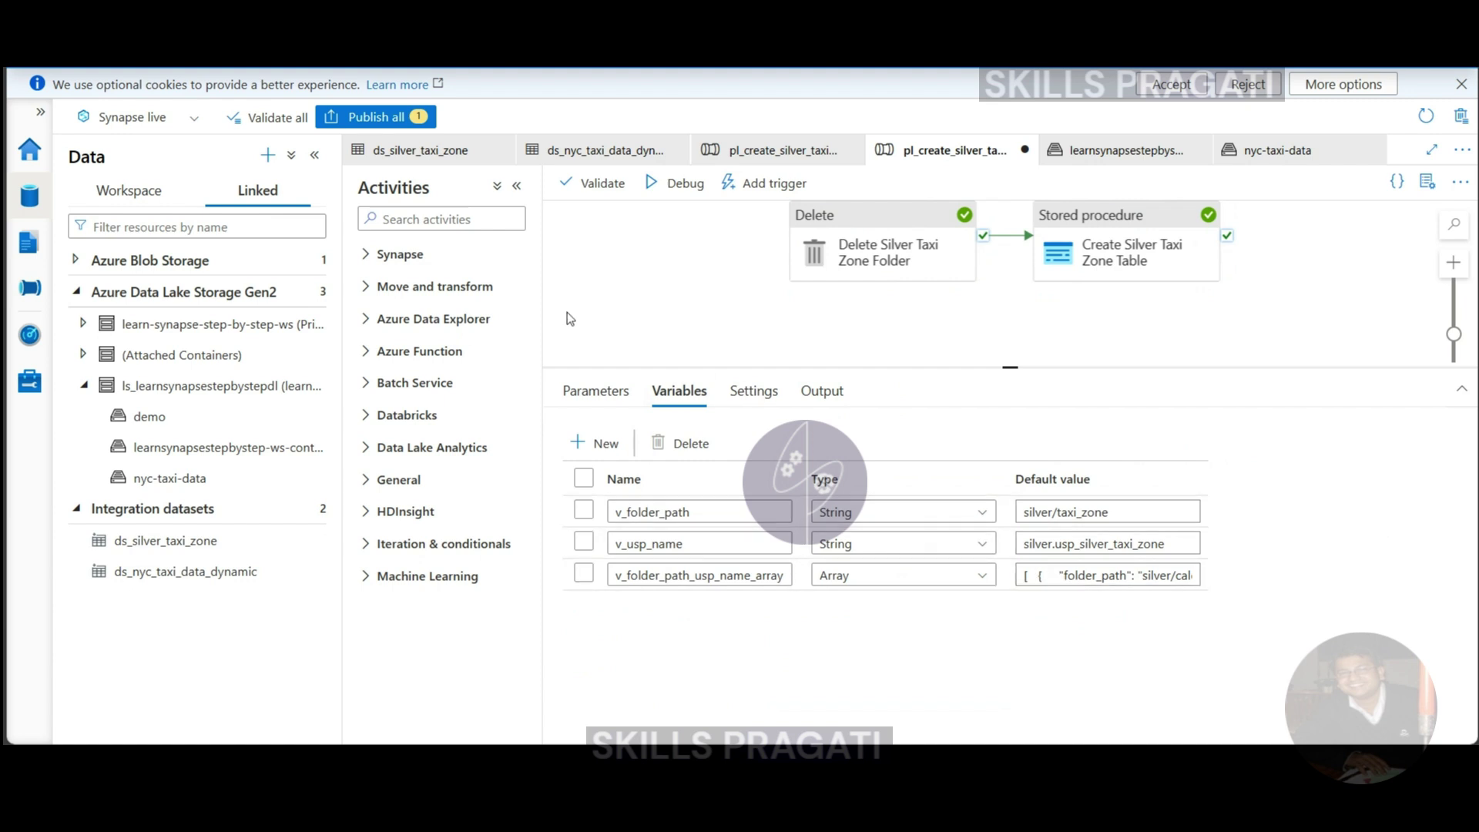
Step: Add a ForEach activity to the pipeline canvas and name it ForEach Folder Path
{"action": "left_click", "coordinate": [427, 216]}
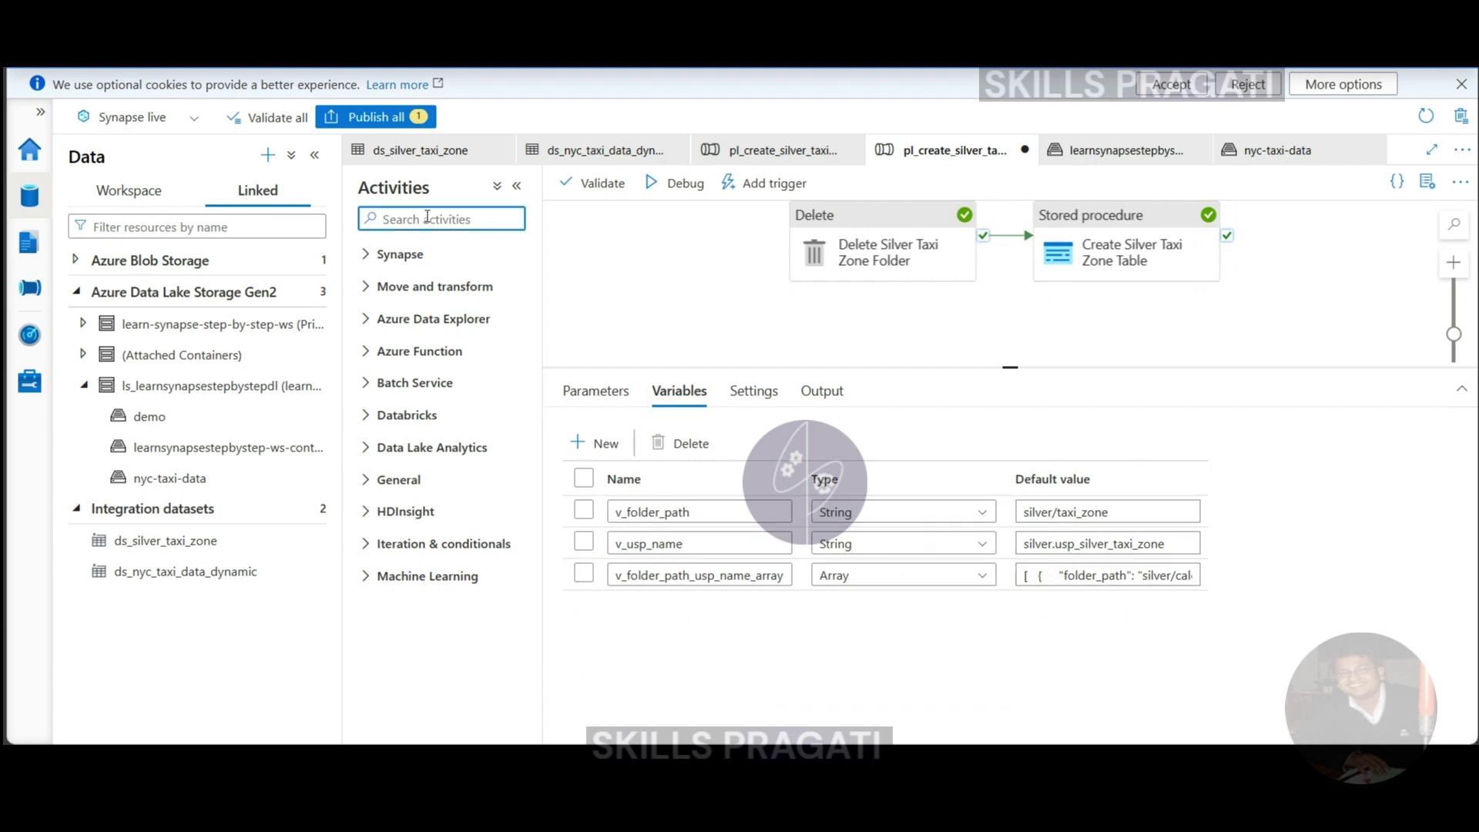
{"action": "type", "text": "For"}
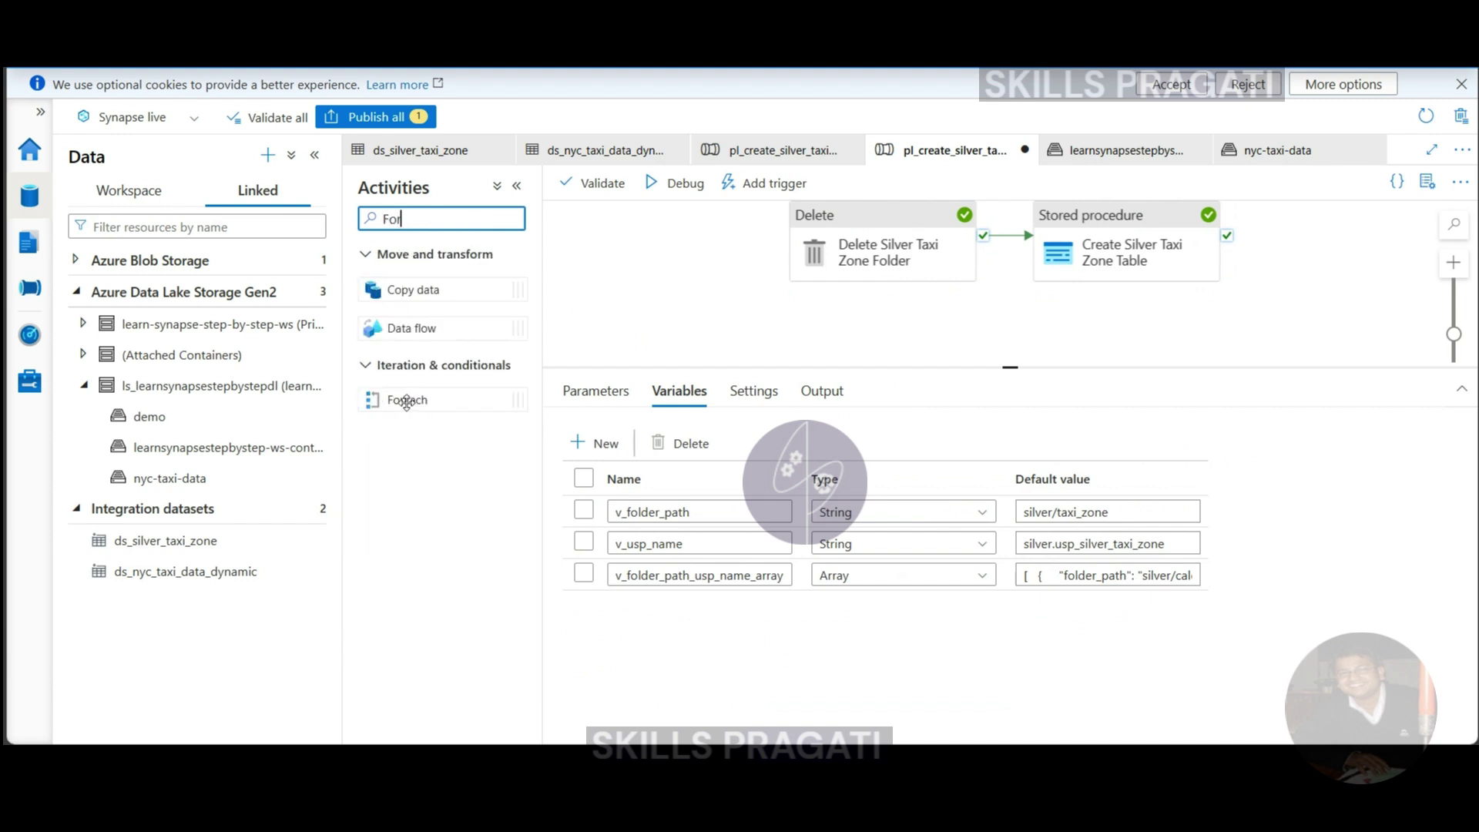
{"action": "left_click_drag", "start_coordinate": [406, 400], "coordinate": [697, 240]}
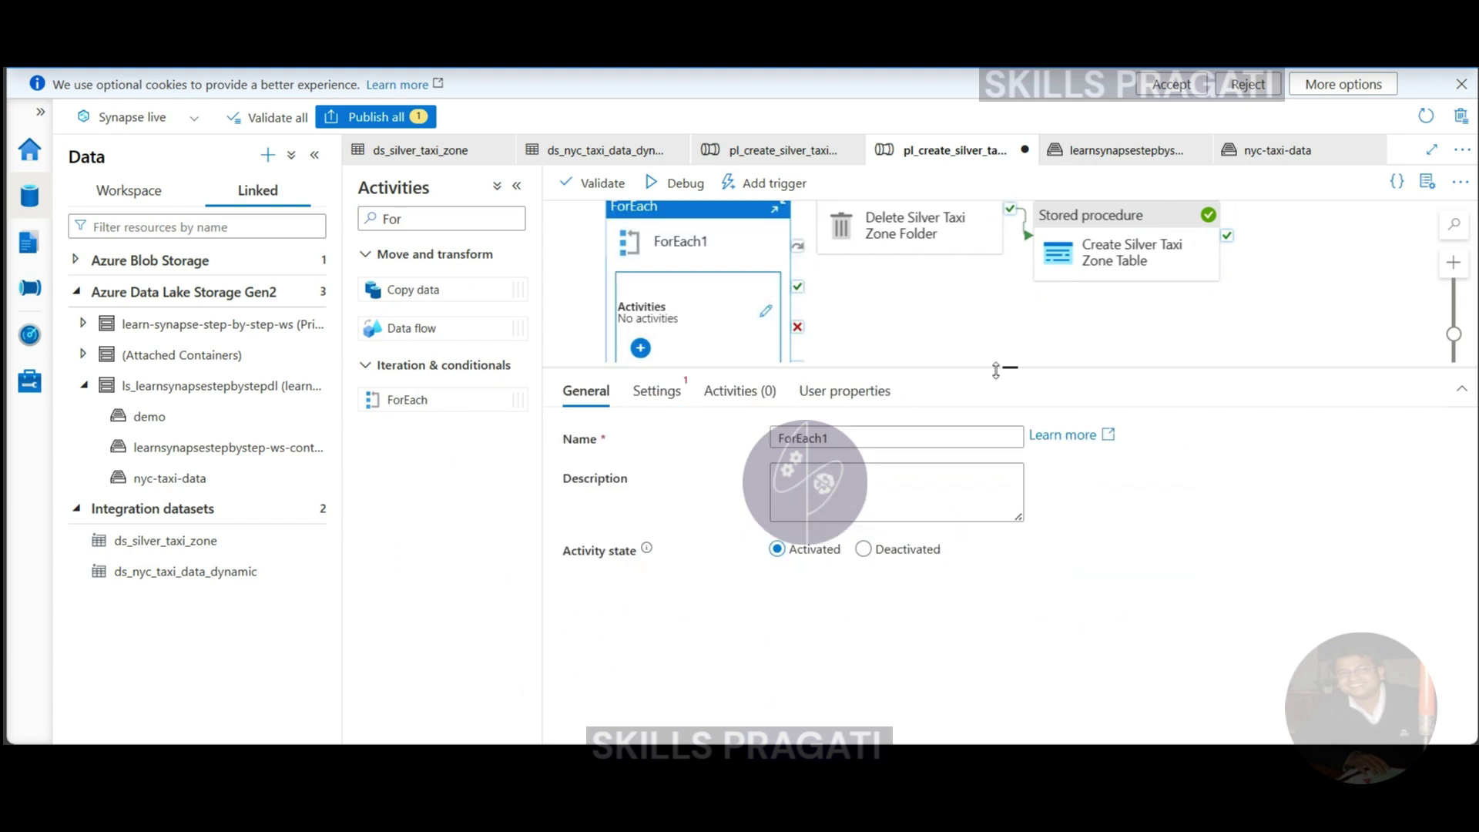
{"action": "left_click_drag", "start_coordinate": [1005, 368], "coordinate": [1006, 413]}
{"action": "left_click", "coordinate": [855, 480]}
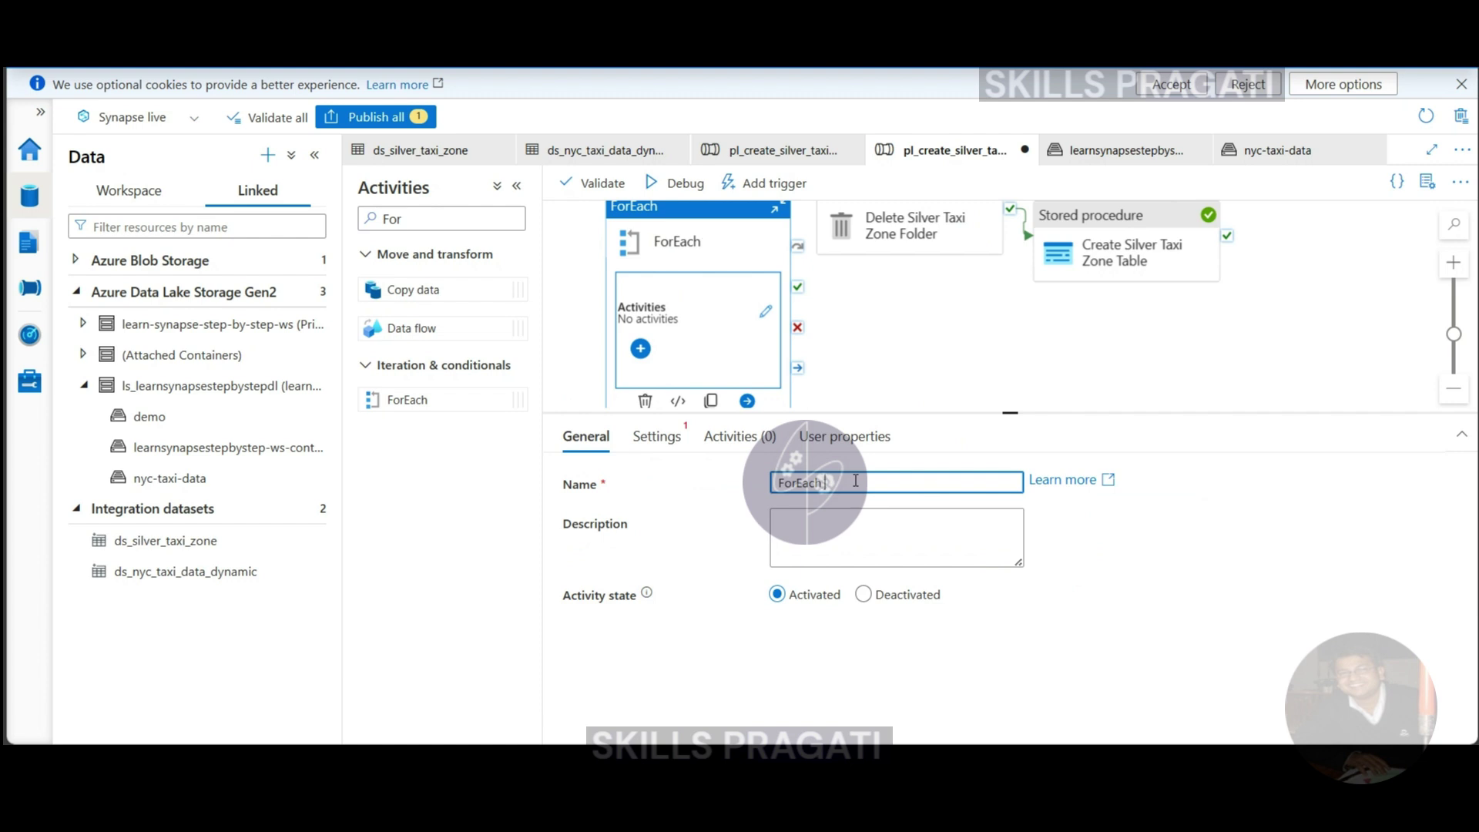
{"action": "type", "text": "Folder Path"}
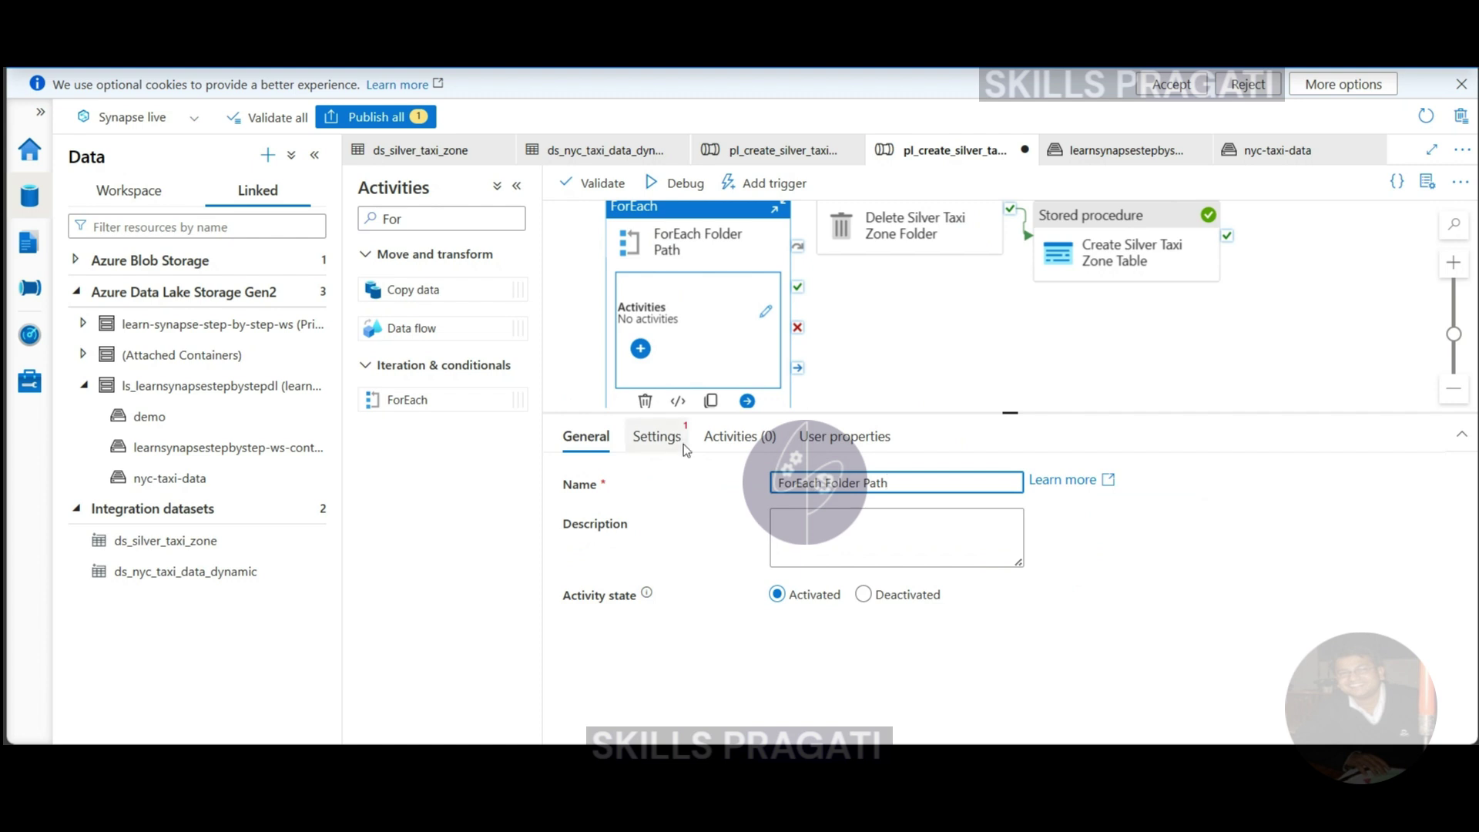
{"action": "left_click", "coordinate": [660, 441]}
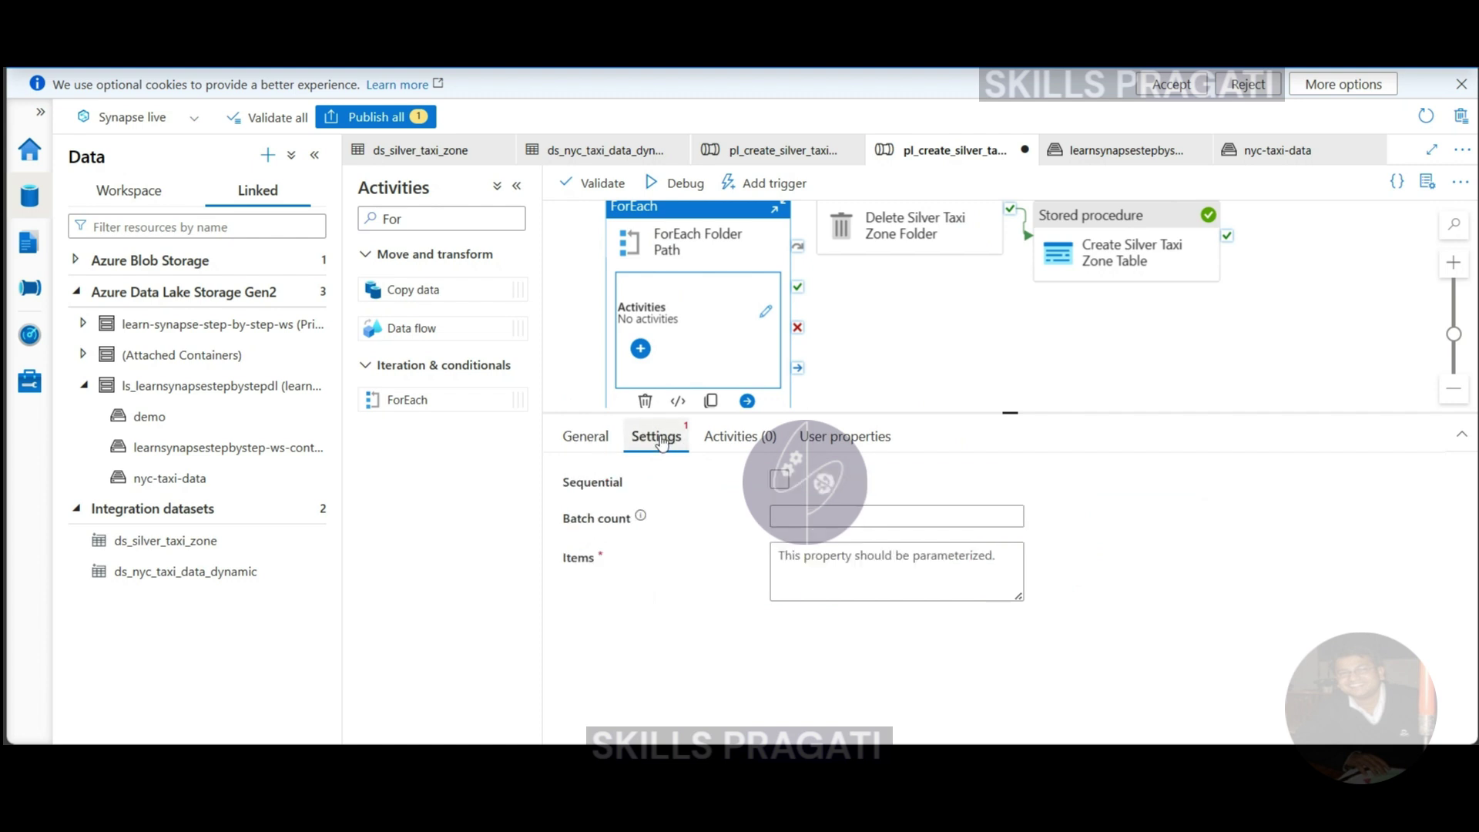
{"action": "left_click", "coordinate": [844, 558]}
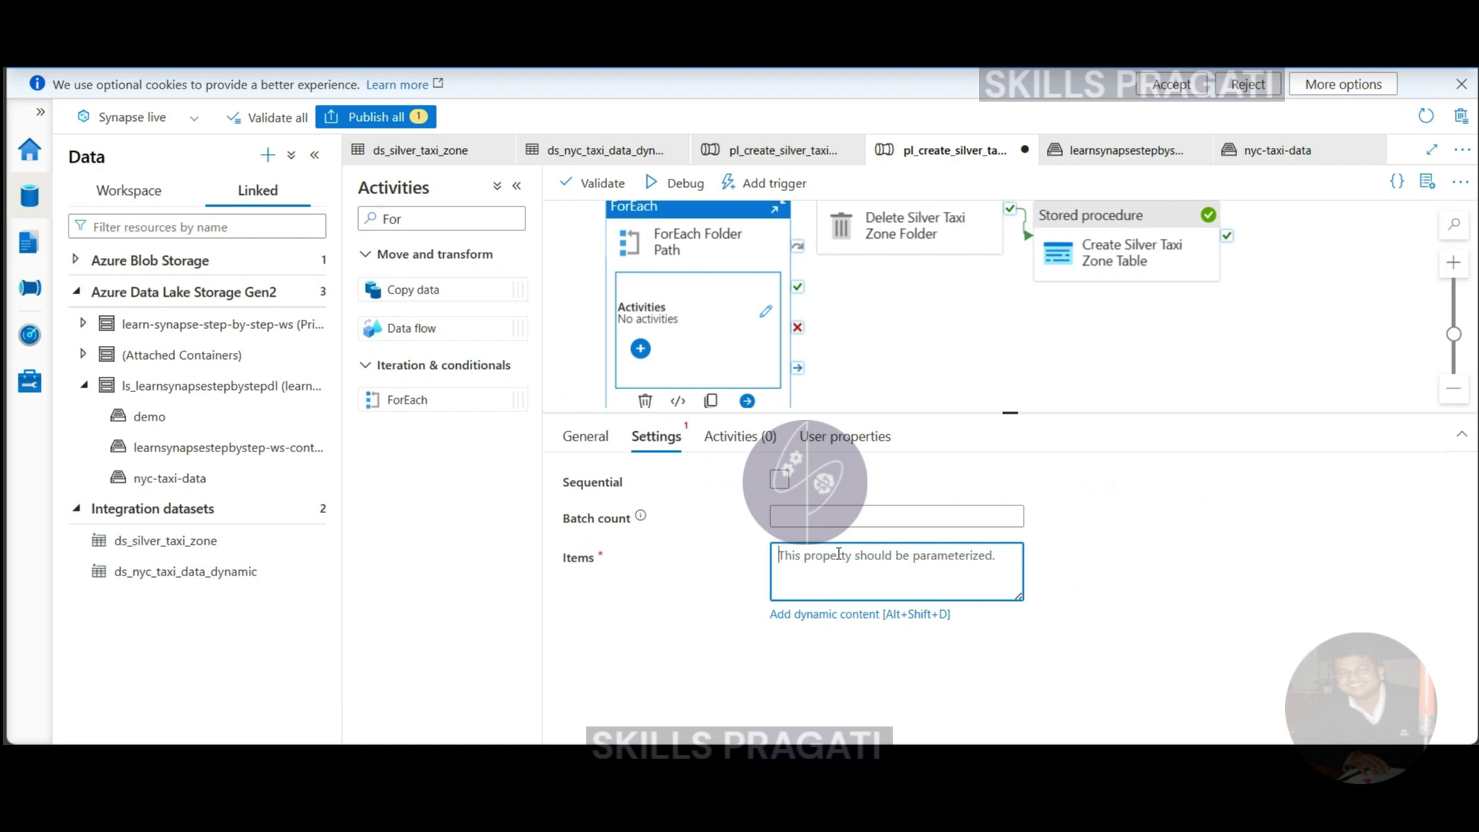
{"action": "left_click", "coordinate": [803, 615]}
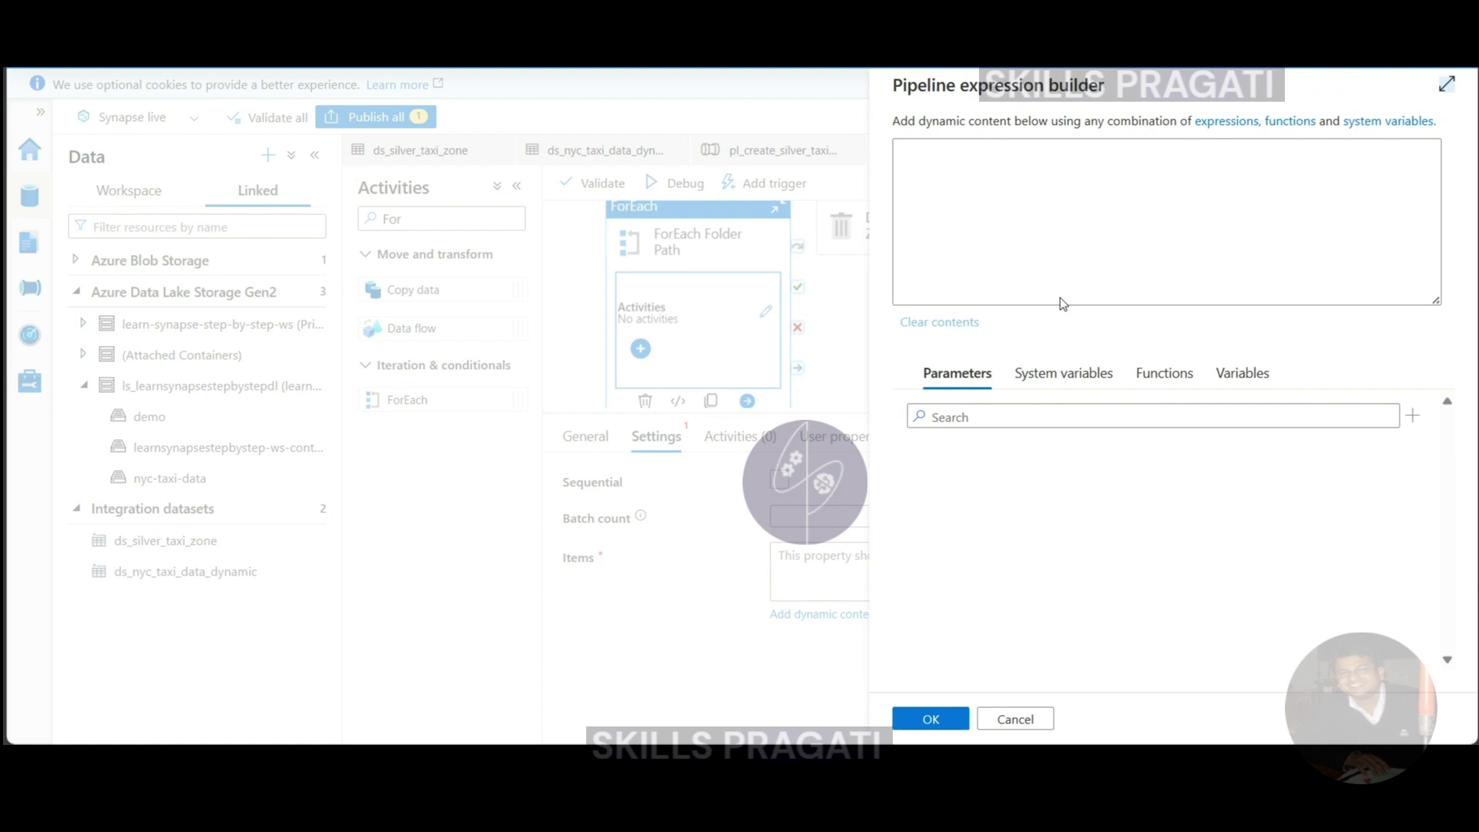
{"action": "left_click", "coordinate": [1241, 375]}
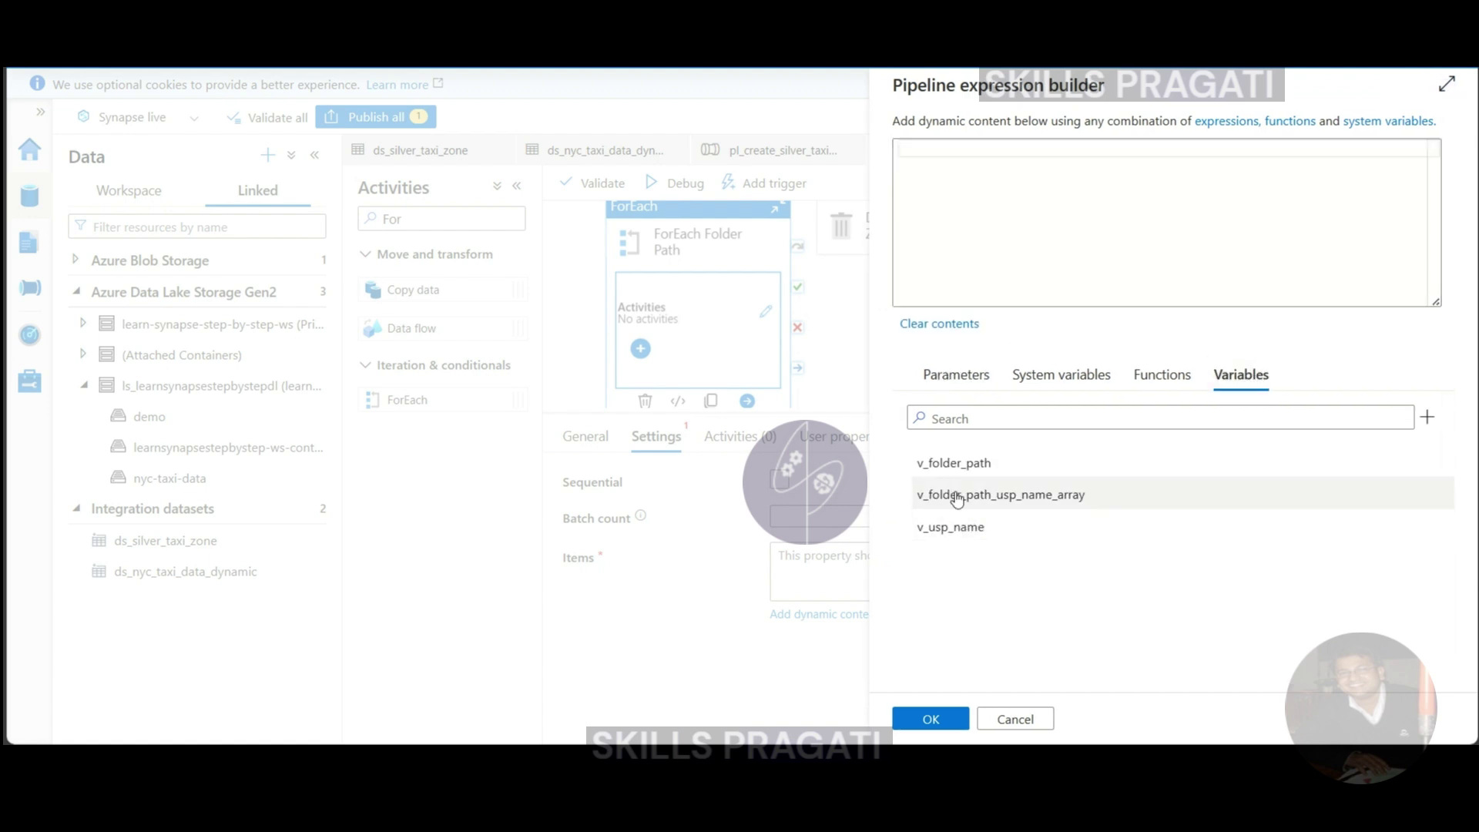
{"action": "left_click", "coordinate": [991, 505]}
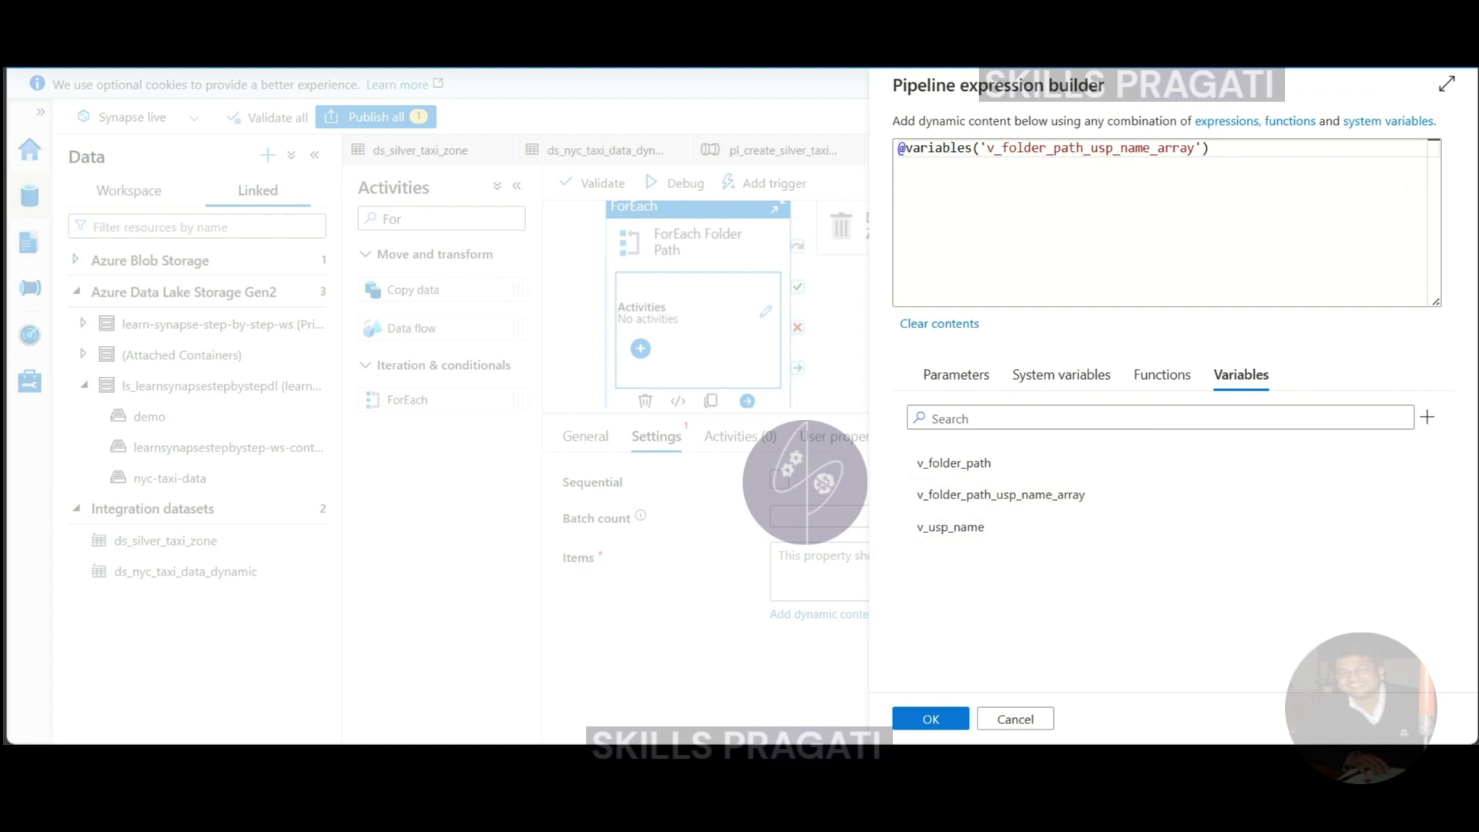
{"action": "left_click", "coordinate": [921, 720]}
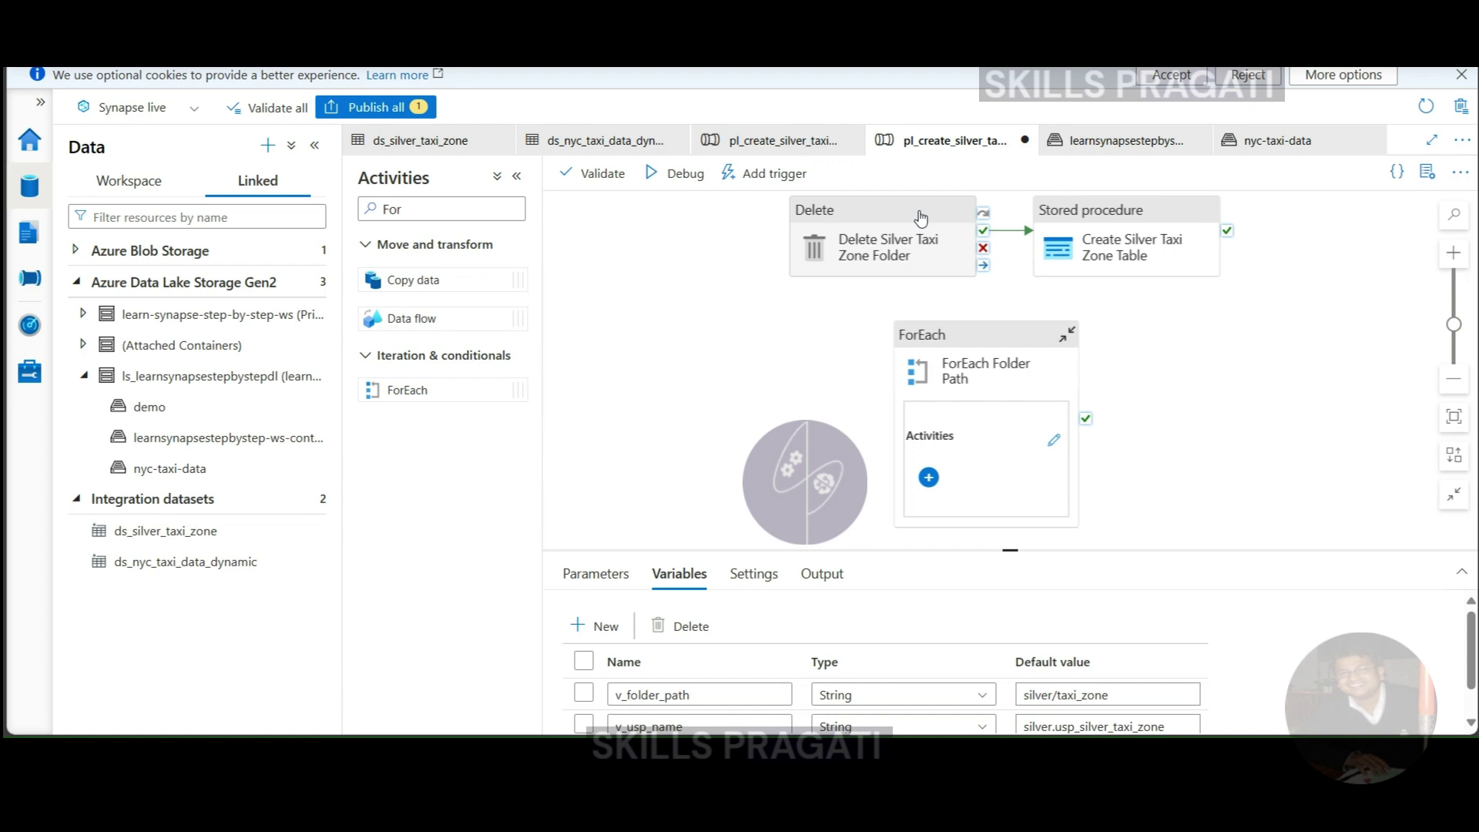
Step: Cut the Delete and Stored procedure activities from the main pipeline canvas and select the ForEach Folder Path activity
{"action": "left_click", "coordinate": [920, 217]}
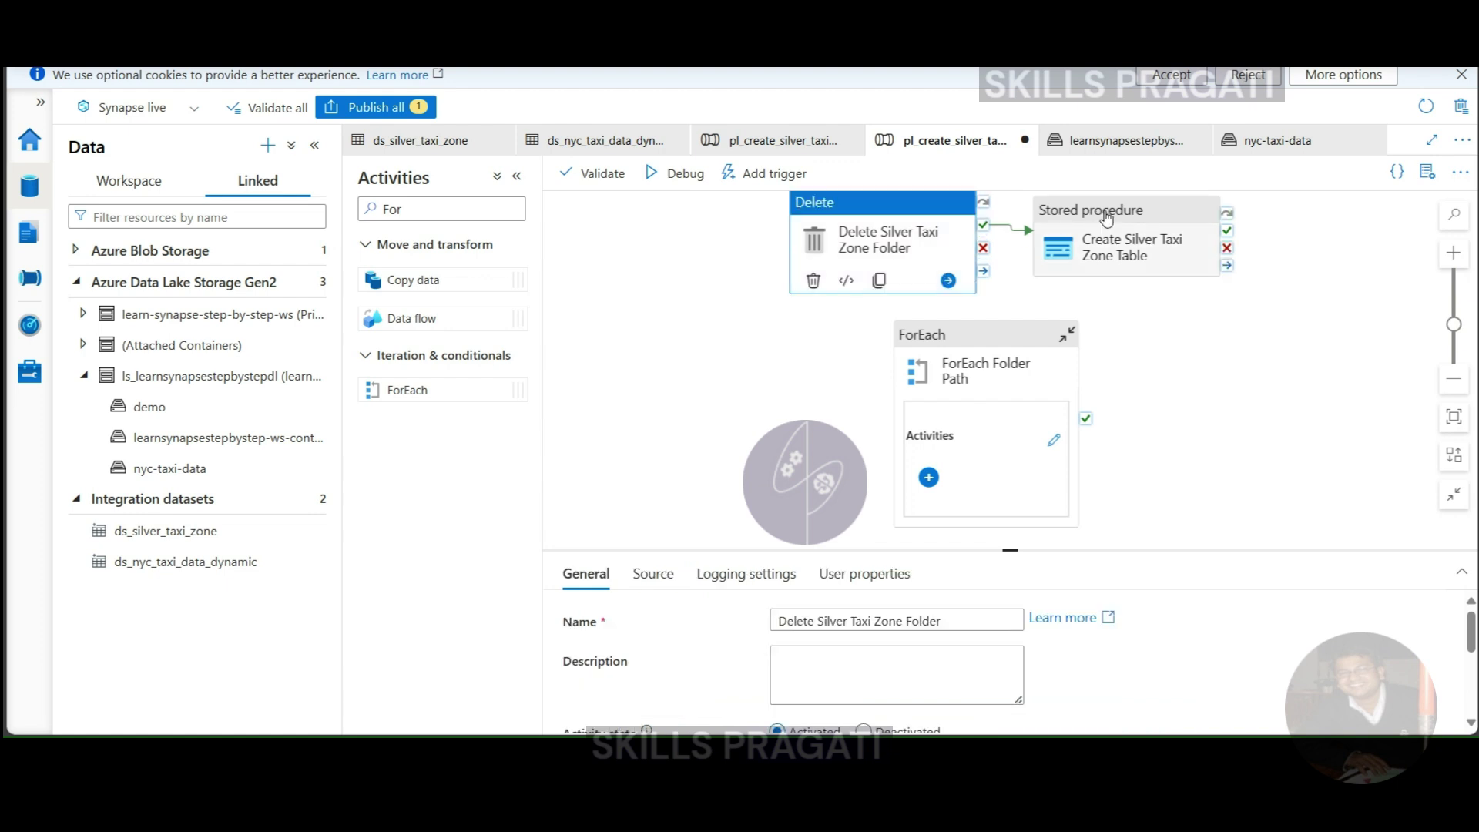
{"action": "left_click_drag", "start_coordinate": [1107, 219], "coordinate": [1122, 216]}
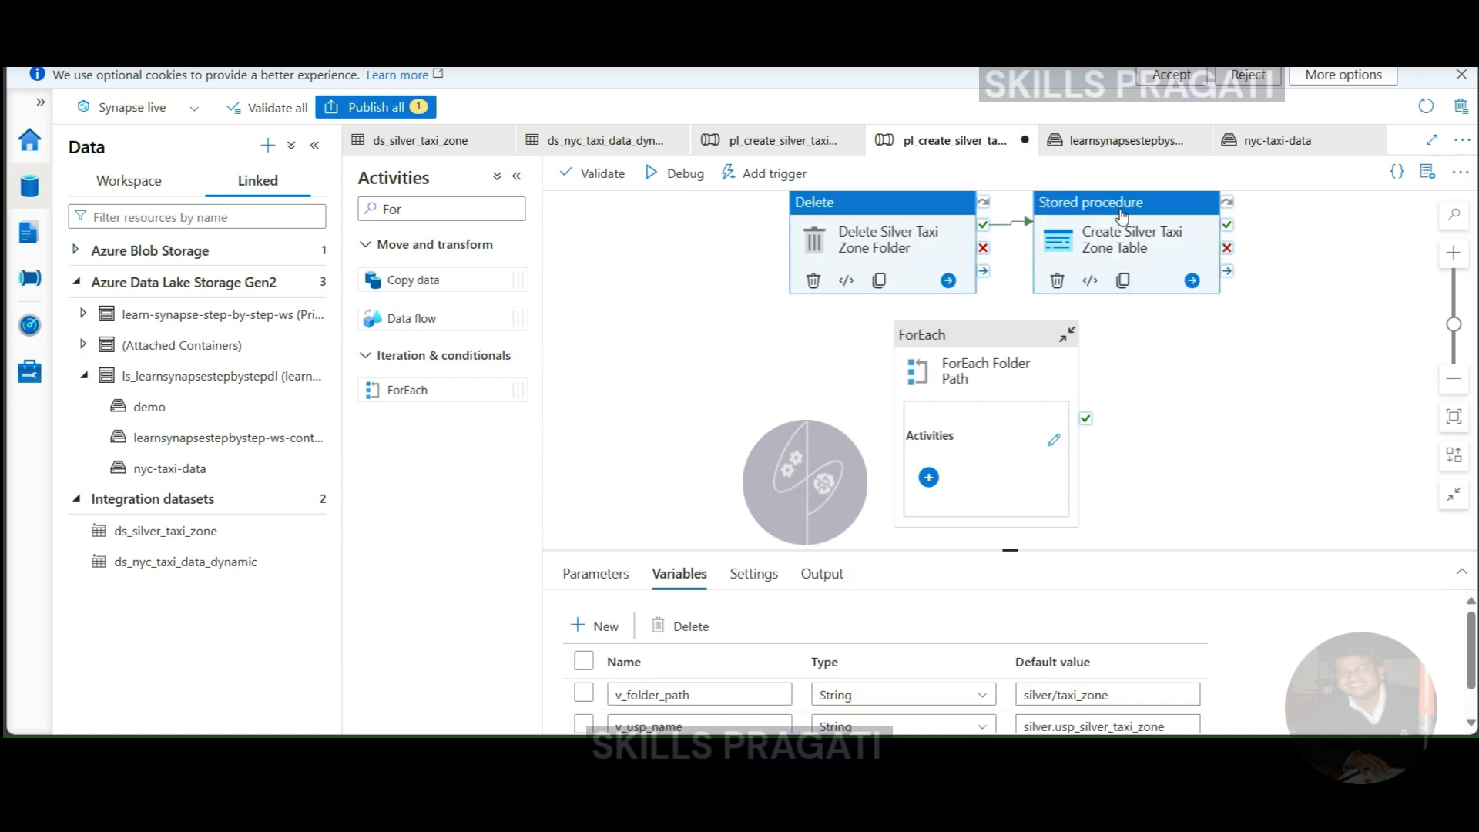
{"action": "right_click", "coordinate": [1122, 217]}
{"action": "left_click", "coordinate": [1136, 317]}
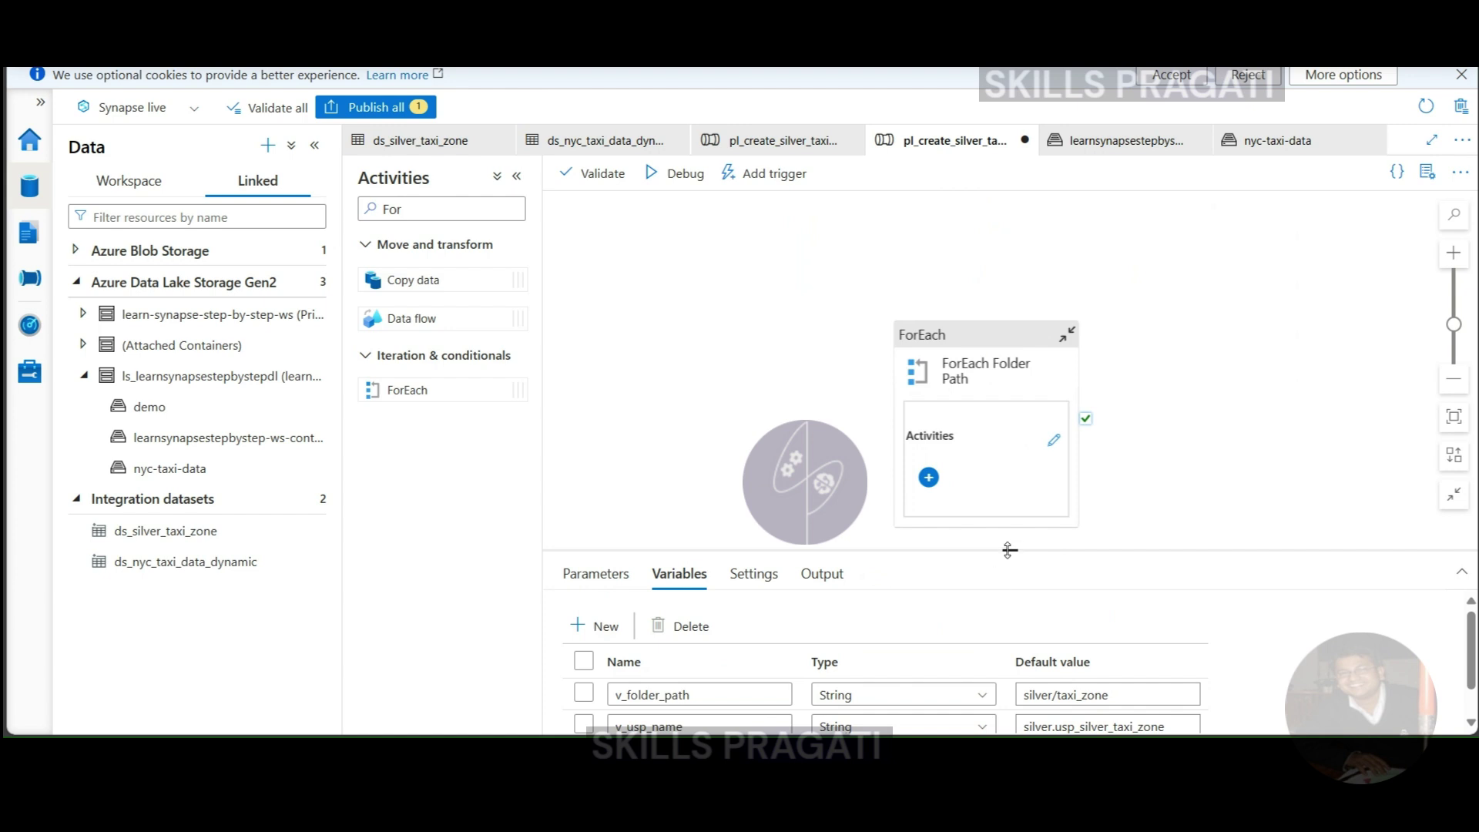
{"action": "left_click", "coordinate": [1014, 341]}
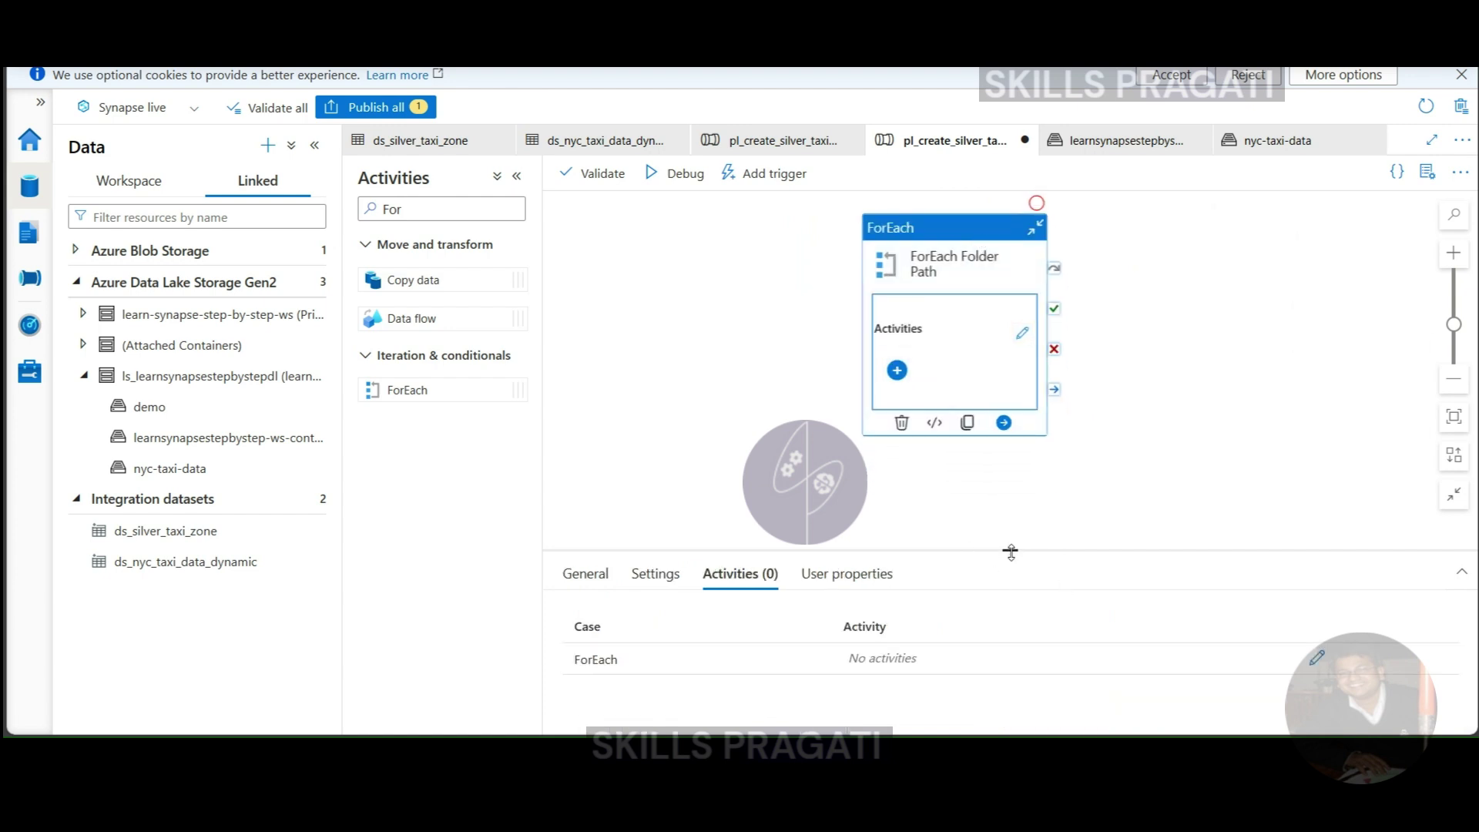
Step: Open the ForEach Folder Path activity's inner canvas and paste the Delete and Stored procedure activities into it
{"action": "left_click", "coordinate": [1316, 590]}
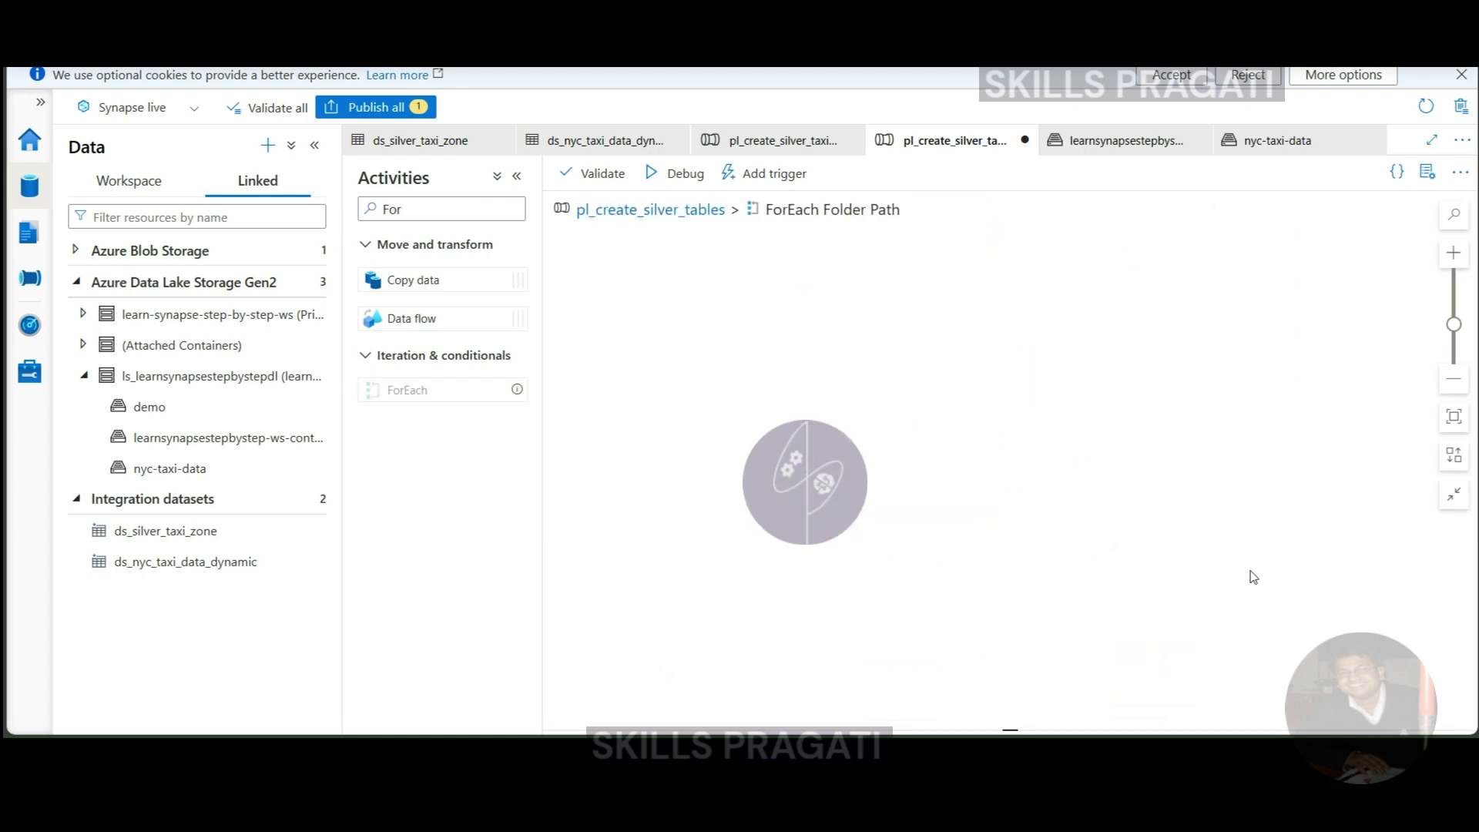
{"action": "right_click", "coordinate": [816, 348]}
{"action": "left_click", "coordinate": [842, 390]}
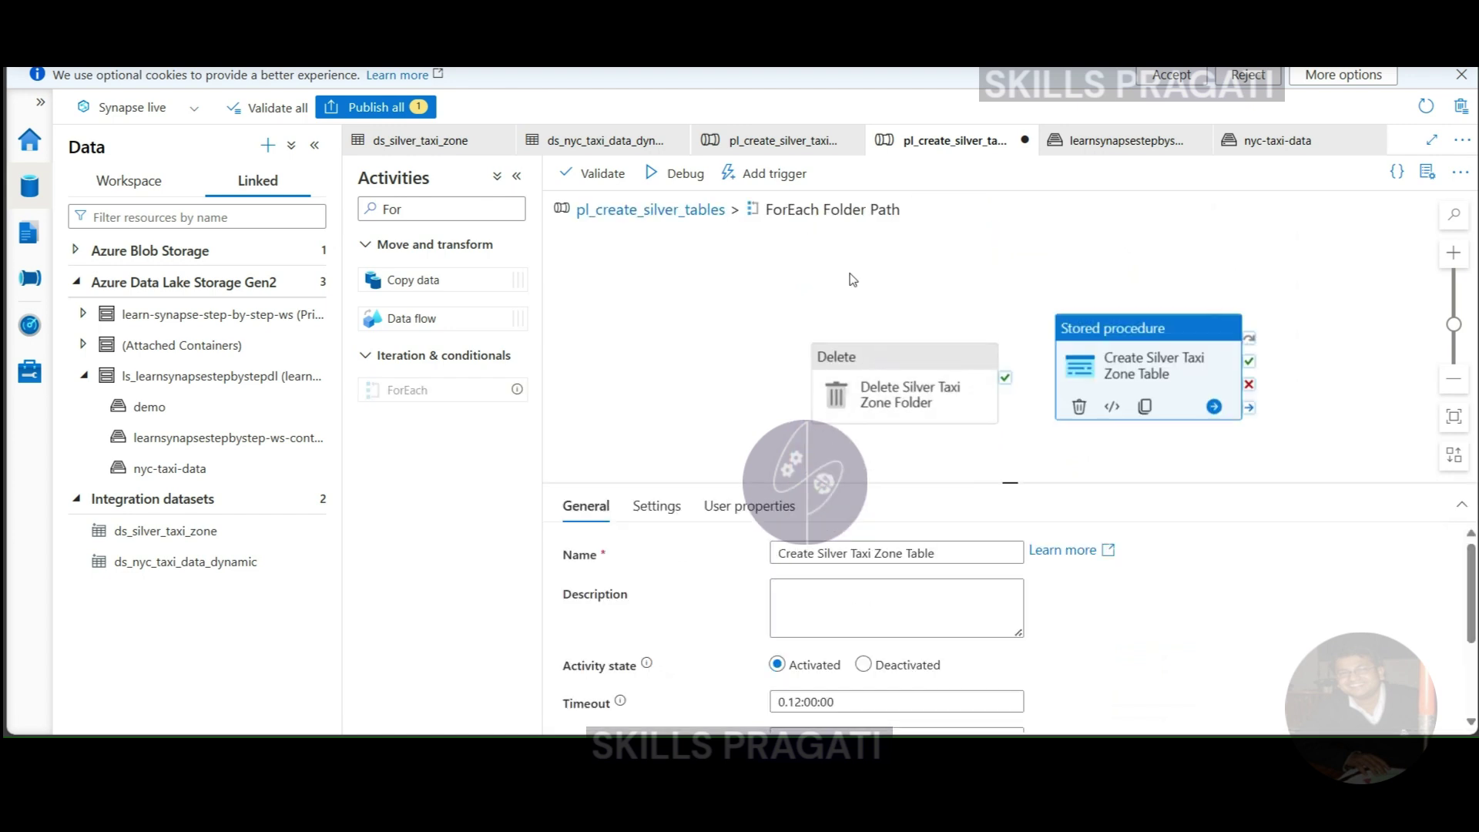
Step: Arrange the two pasted activities and connect Delete Silver Taxi Zone Folder to Create Silver Taxi Zone Table on success
{"action": "left_click_drag", "start_coordinate": [876, 362], "coordinate": [793, 301]}
{"action": "left_click_drag", "start_coordinate": [1150, 358], "coordinate": [1118, 304]}
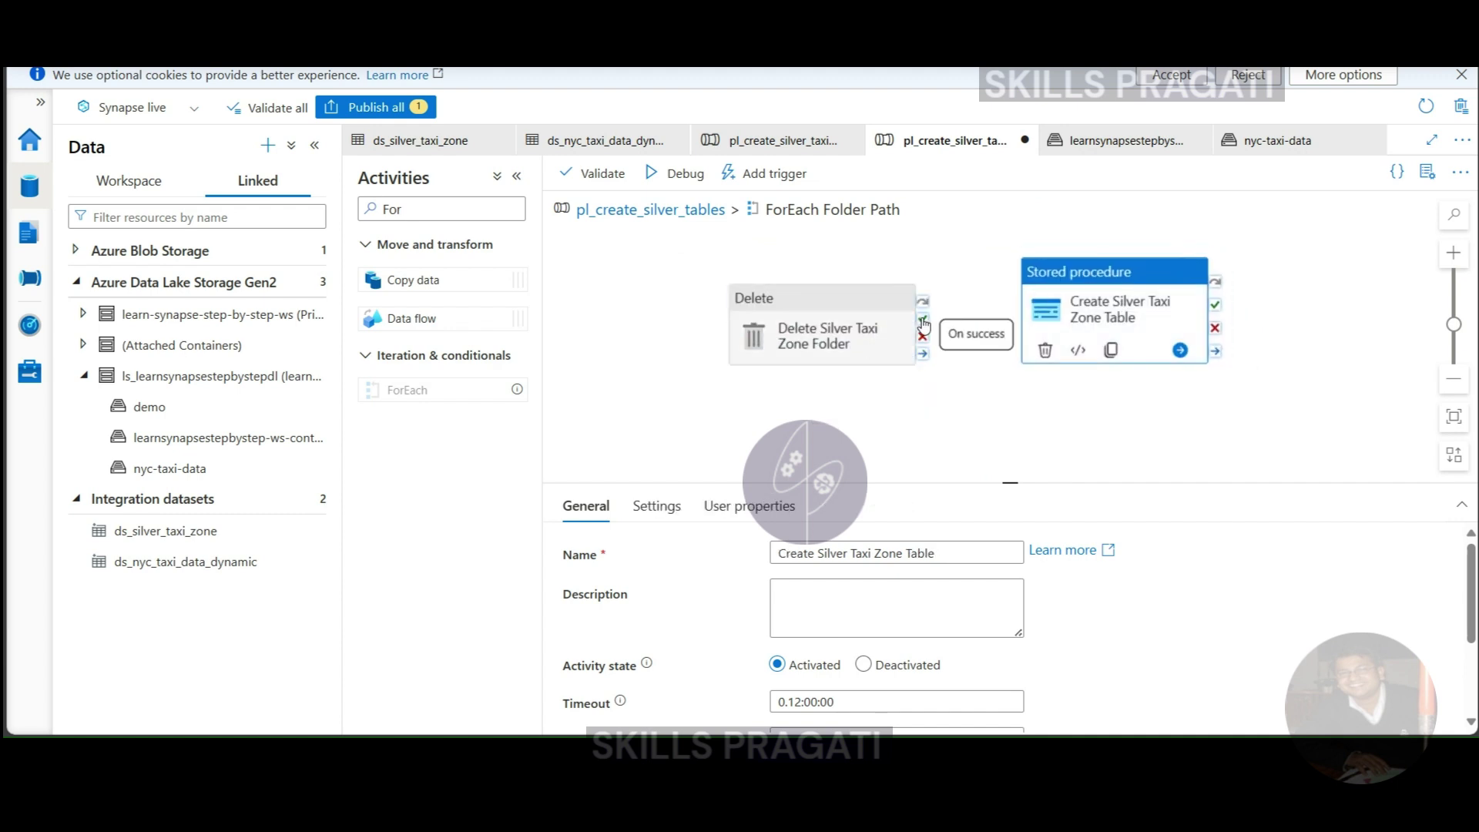
{"action": "left_click_drag", "start_coordinate": [924, 319], "coordinate": [1030, 316]}
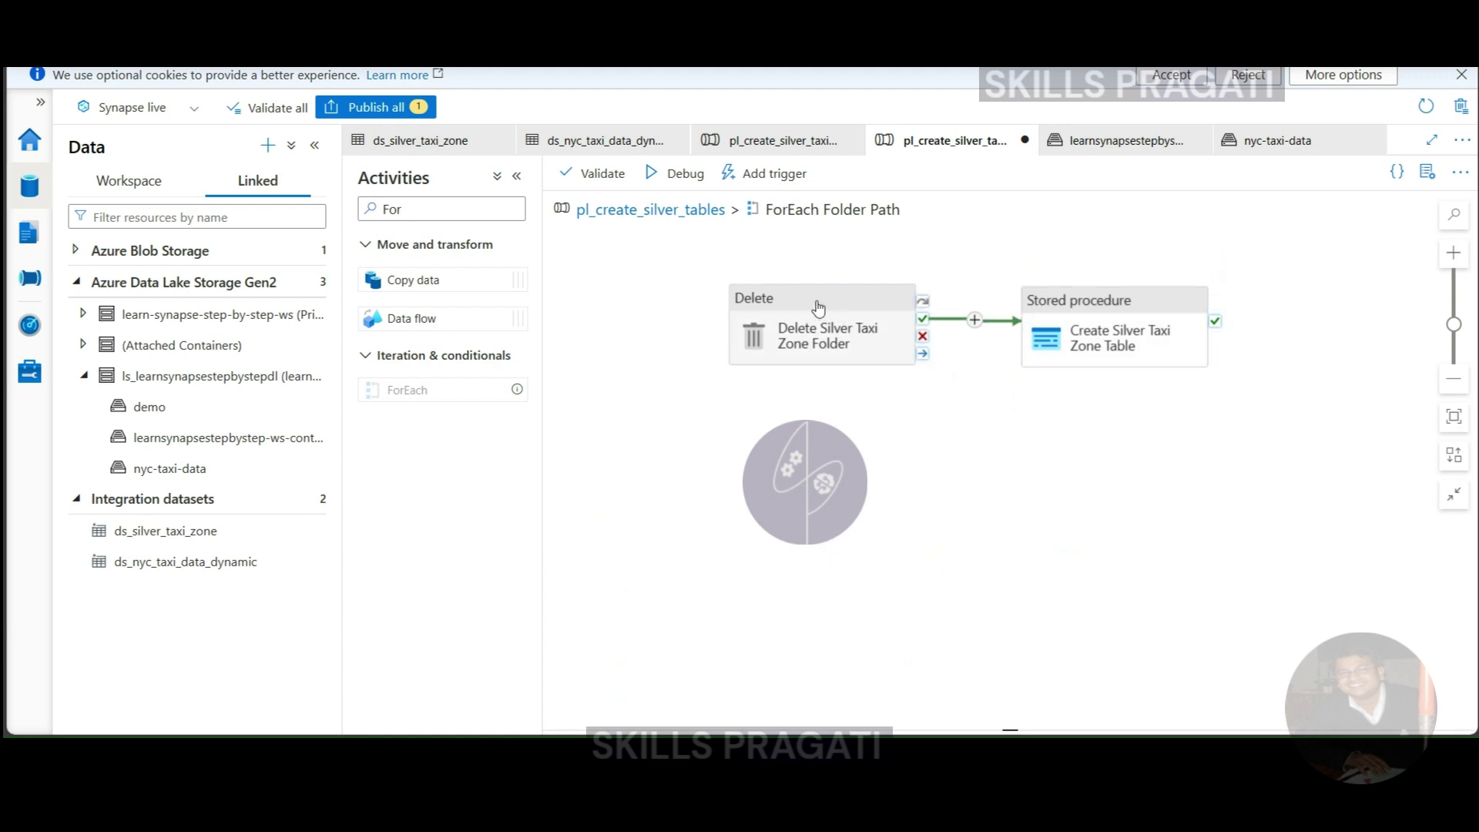
{"action": "left_click_drag", "start_coordinate": [818, 308], "coordinate": [780, 271]}
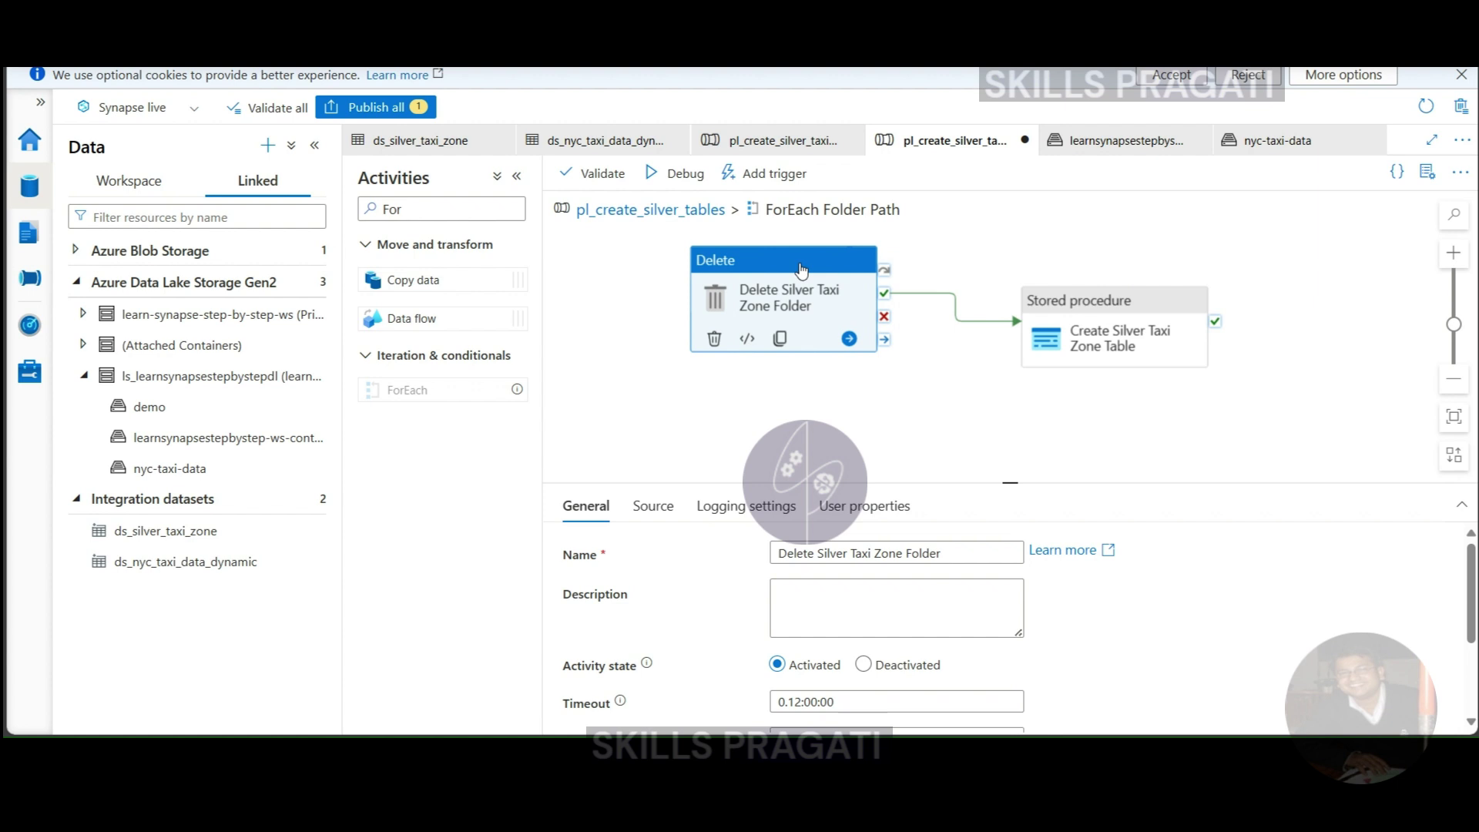
{"action": "left_click", "coordinate": [655, 506]}
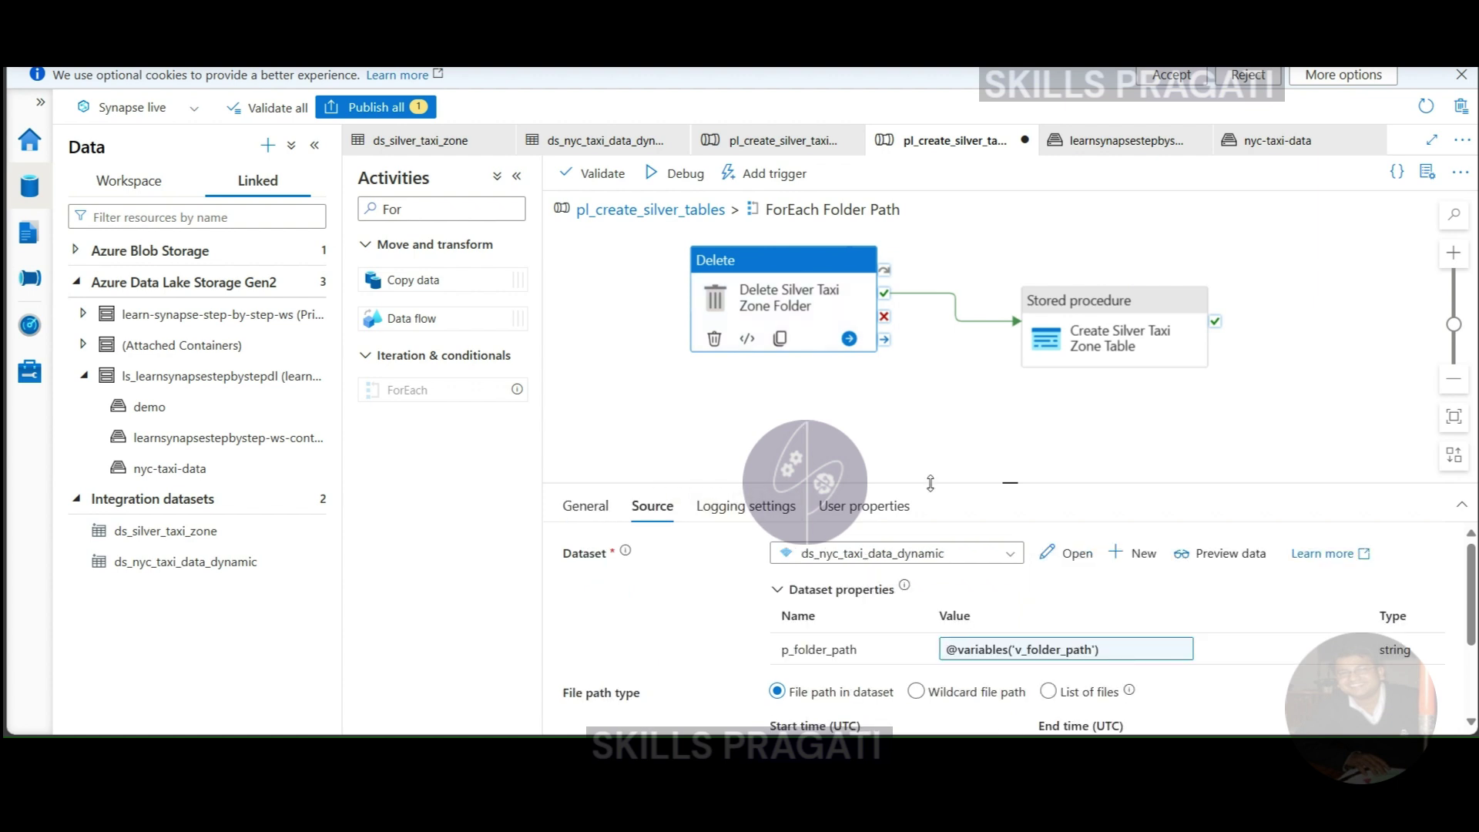
{"action": "left_click_drag", "start_coordinate": [1010, 482], "coordinate": [1009, 315]}
{"action": "left_click", "coordinate": [1120, 492]}
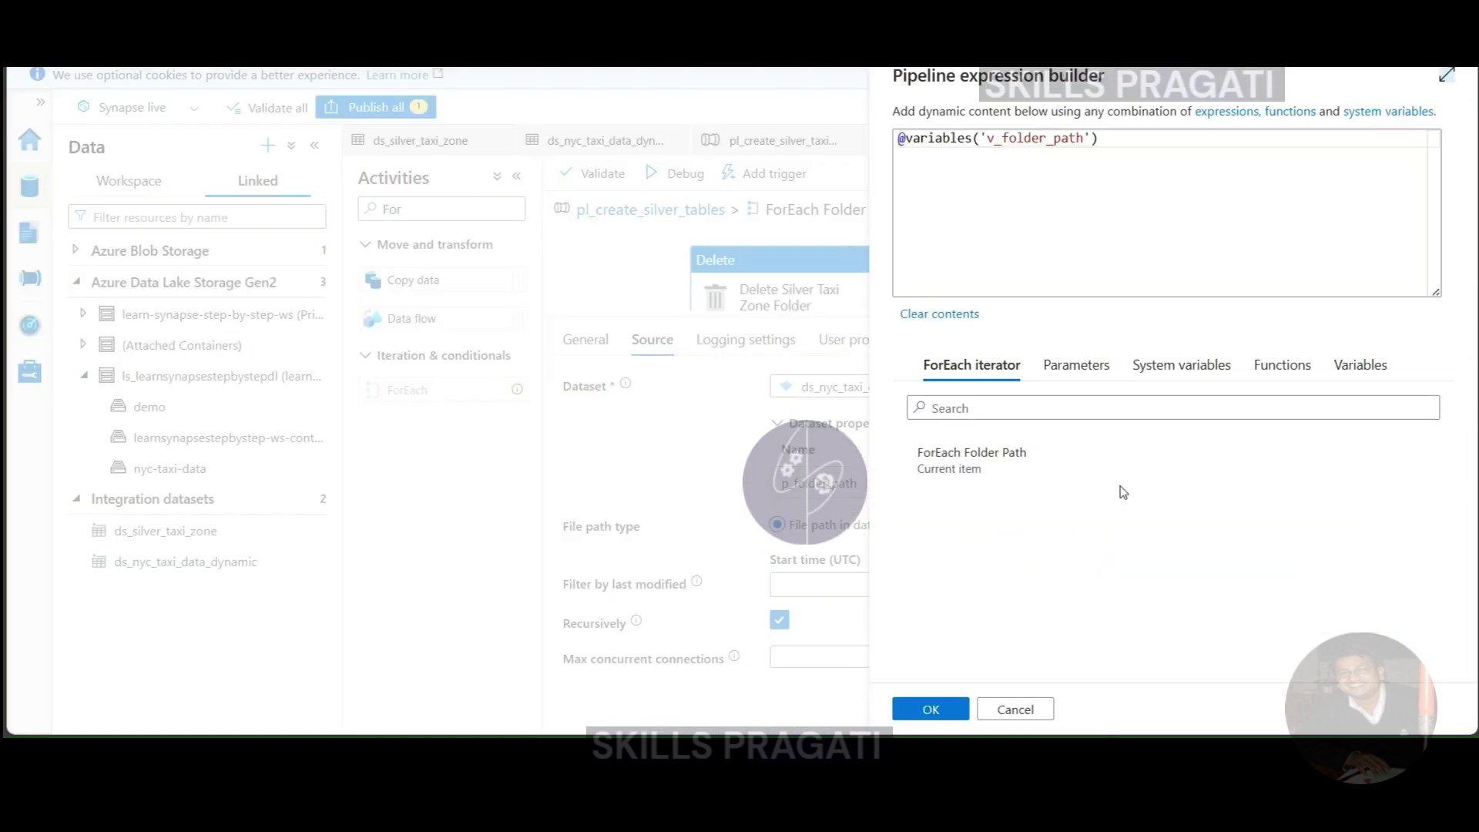
{"action": "left_click", "coordinate": [1133, 158]}
{"action": "left_click_drag", "start_coordinate": [1132, 158], "coordinate": [893, 148]}
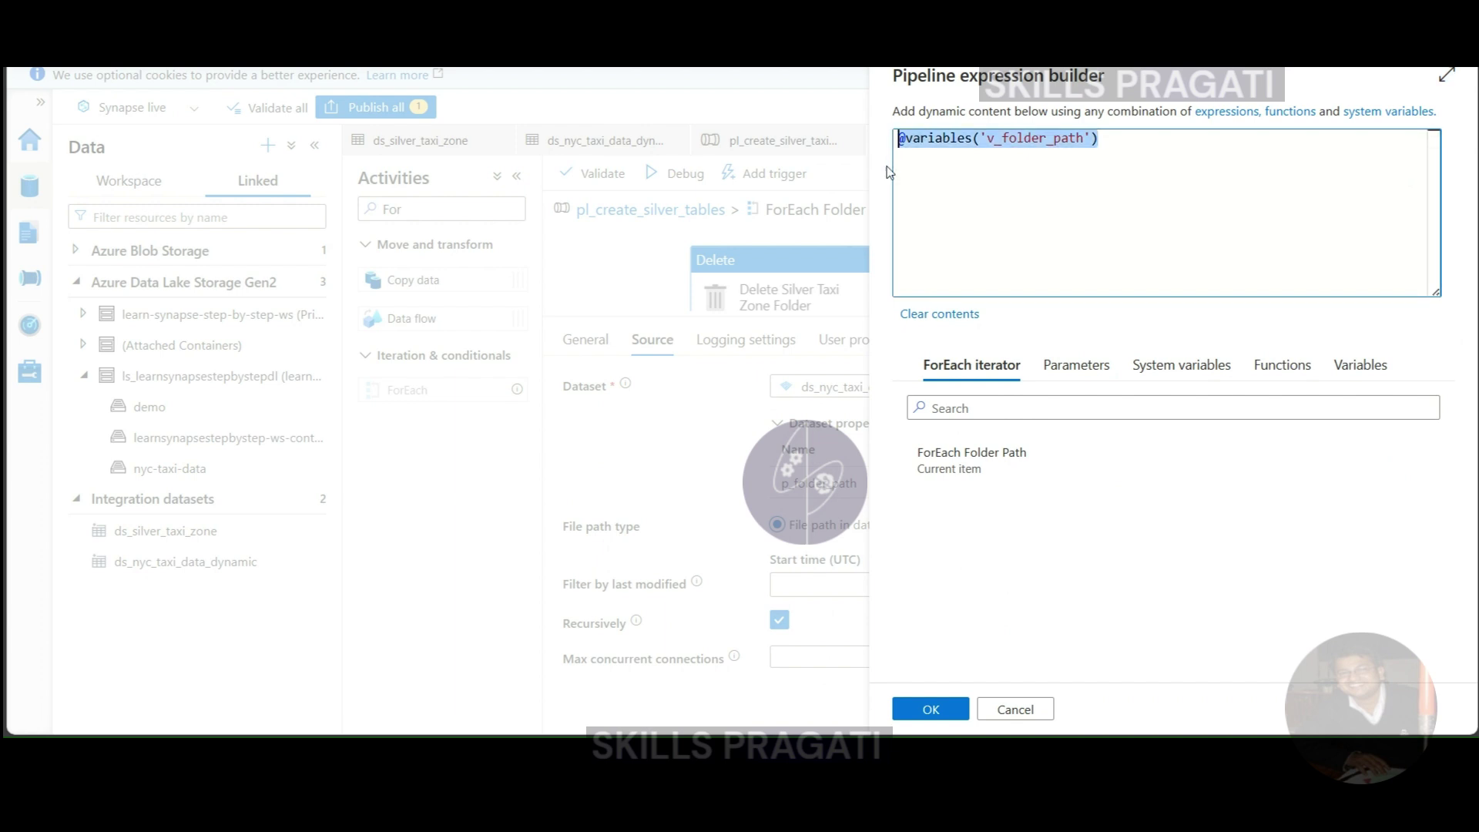
{"action": "key", "text": "Delete"}
{"action": "left_click", "coordinate": [963, 466]}
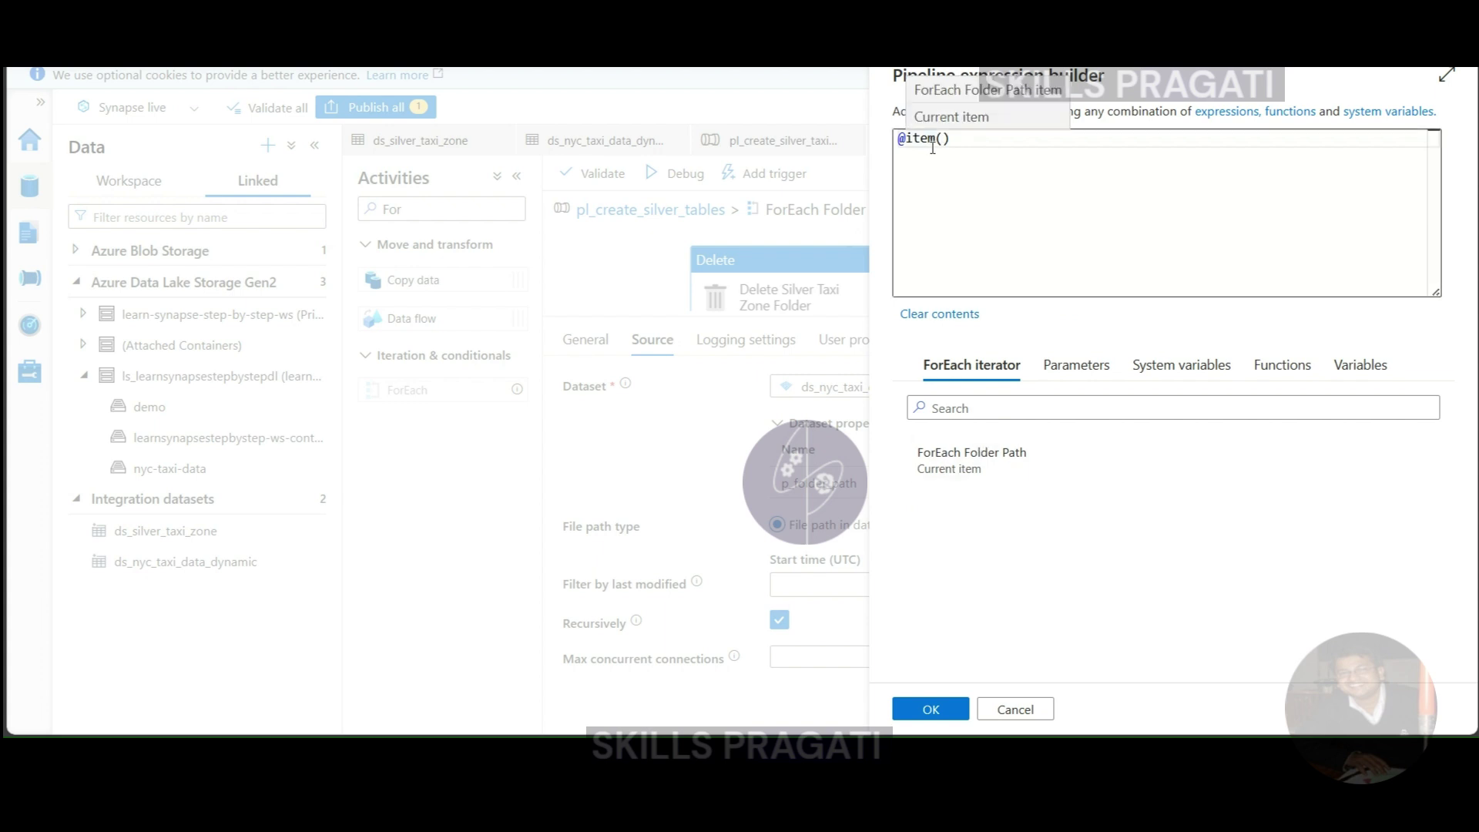
{"action": "left_click", "coordinate": [968, 141]}
{"action": "type", "text": "."}
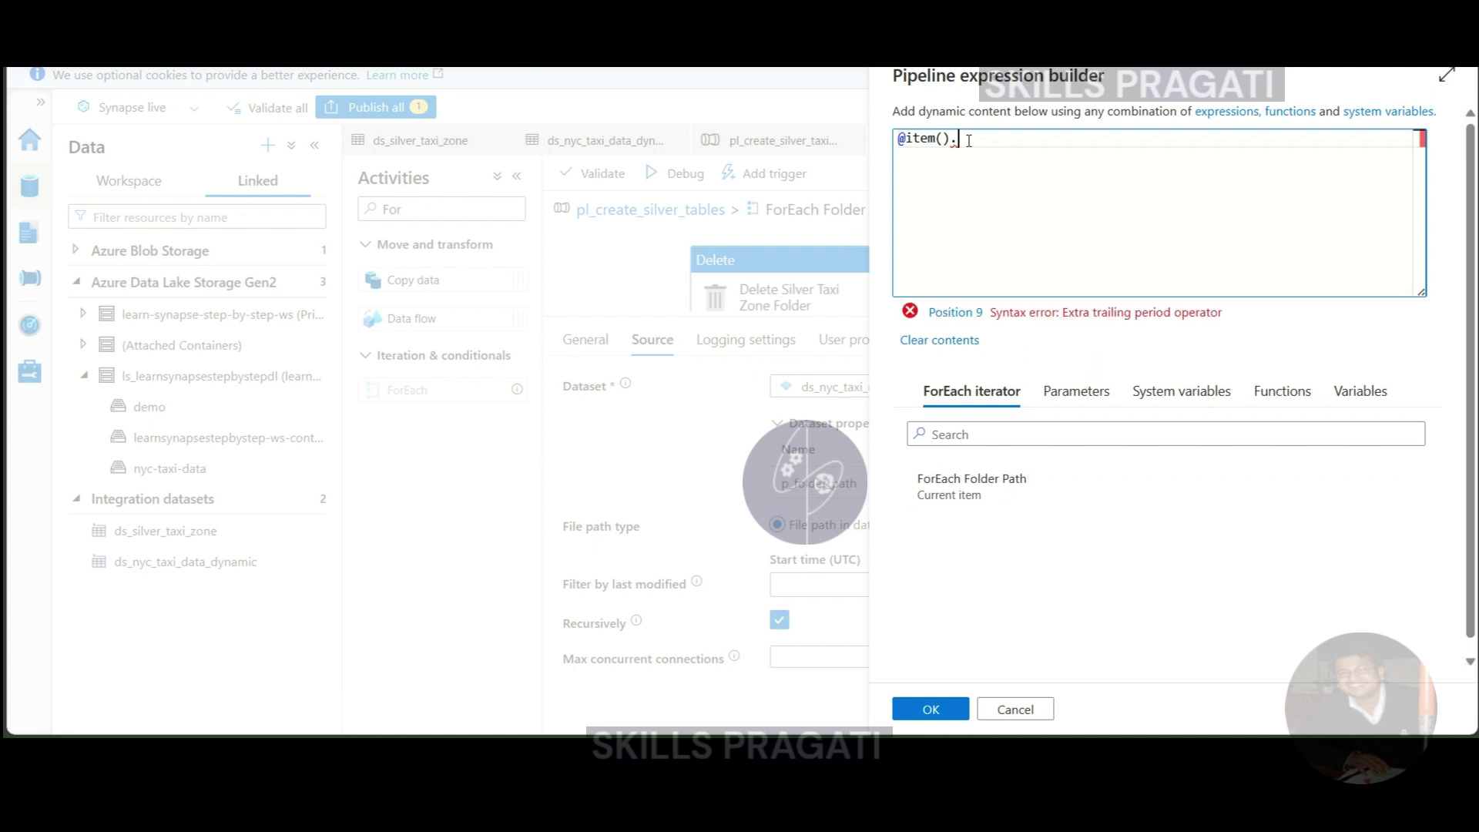
{"action": "type", "text": "folder_"}
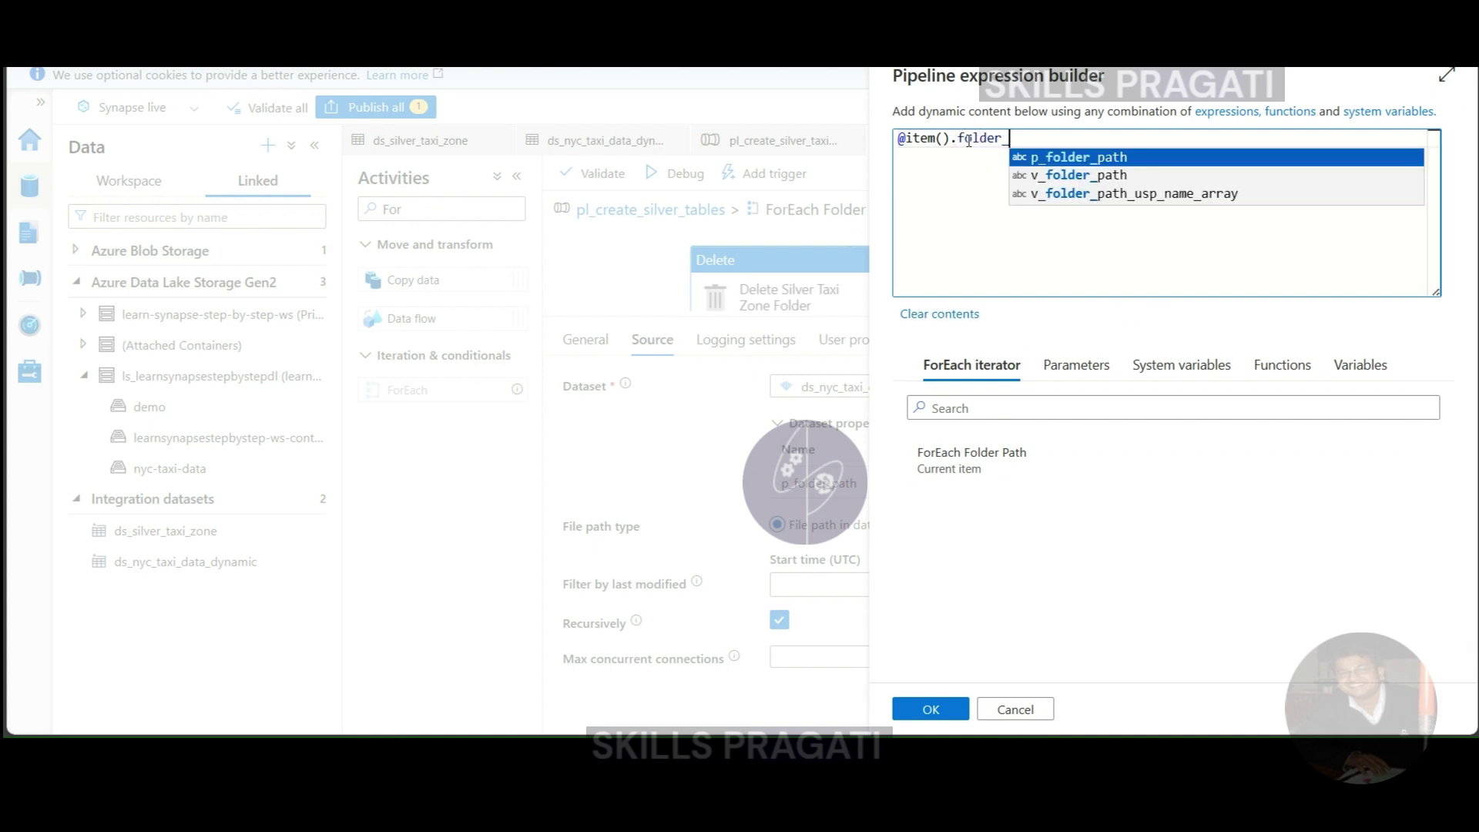
{"action": "type", "text": "path"}
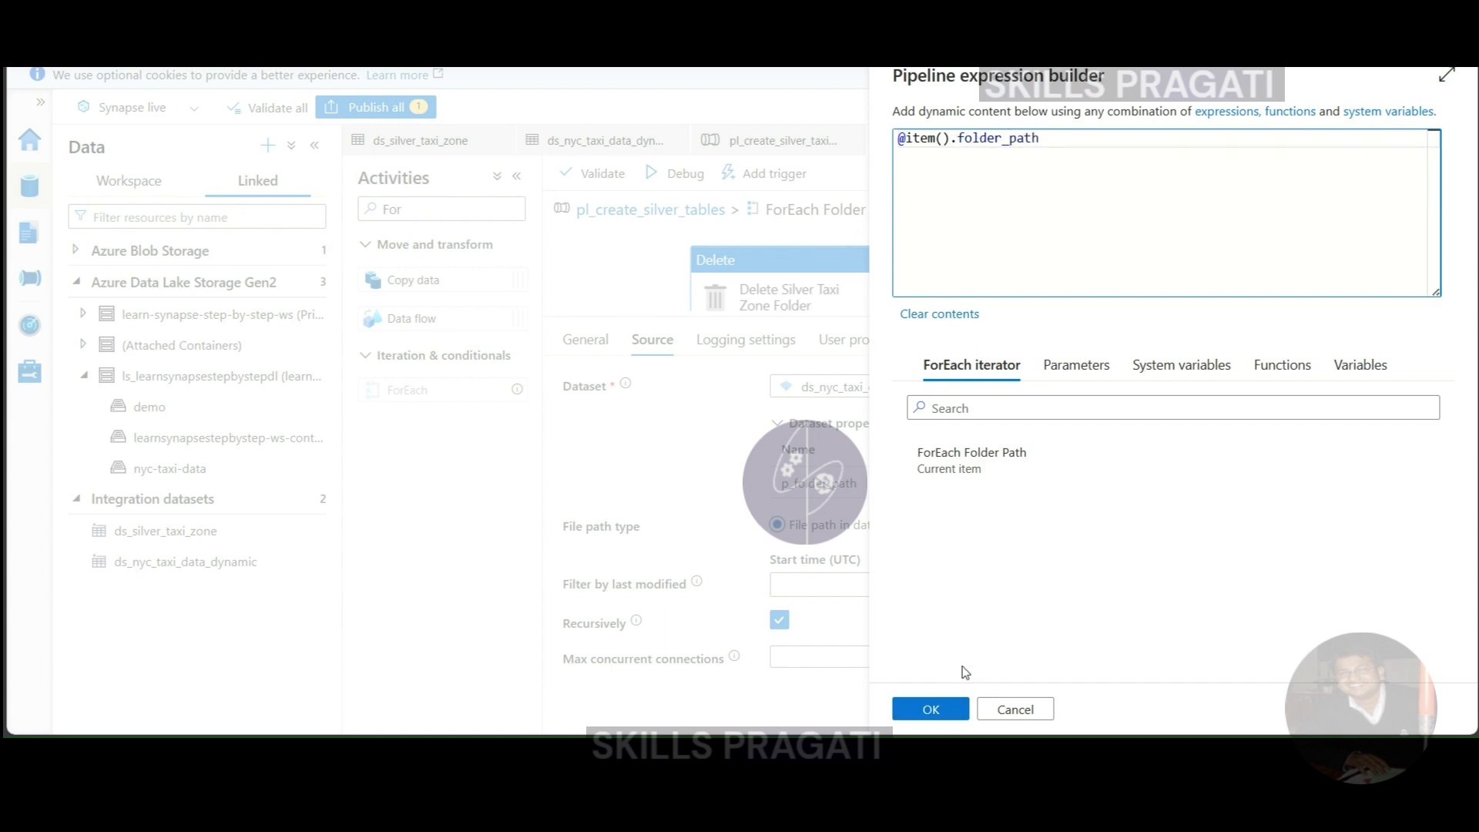
{"action": "left_click", "coordinate": [934, 710]}
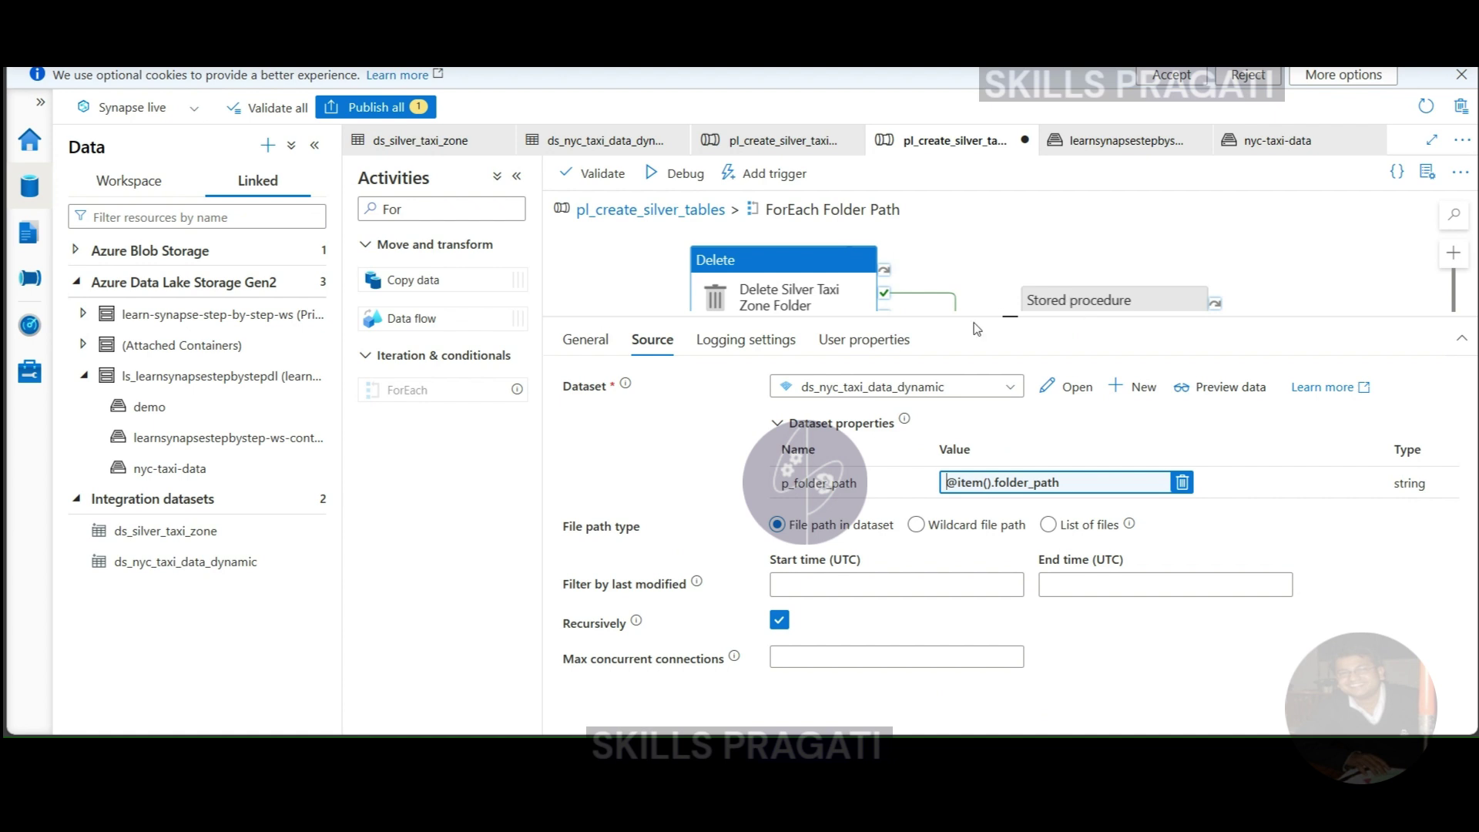
{"action": "left_click_drag", "start_coordinate": [1005, 315], "coordinate": [1009, 402]}
{"action": "left_click", "coordinate": [1094, 308]}
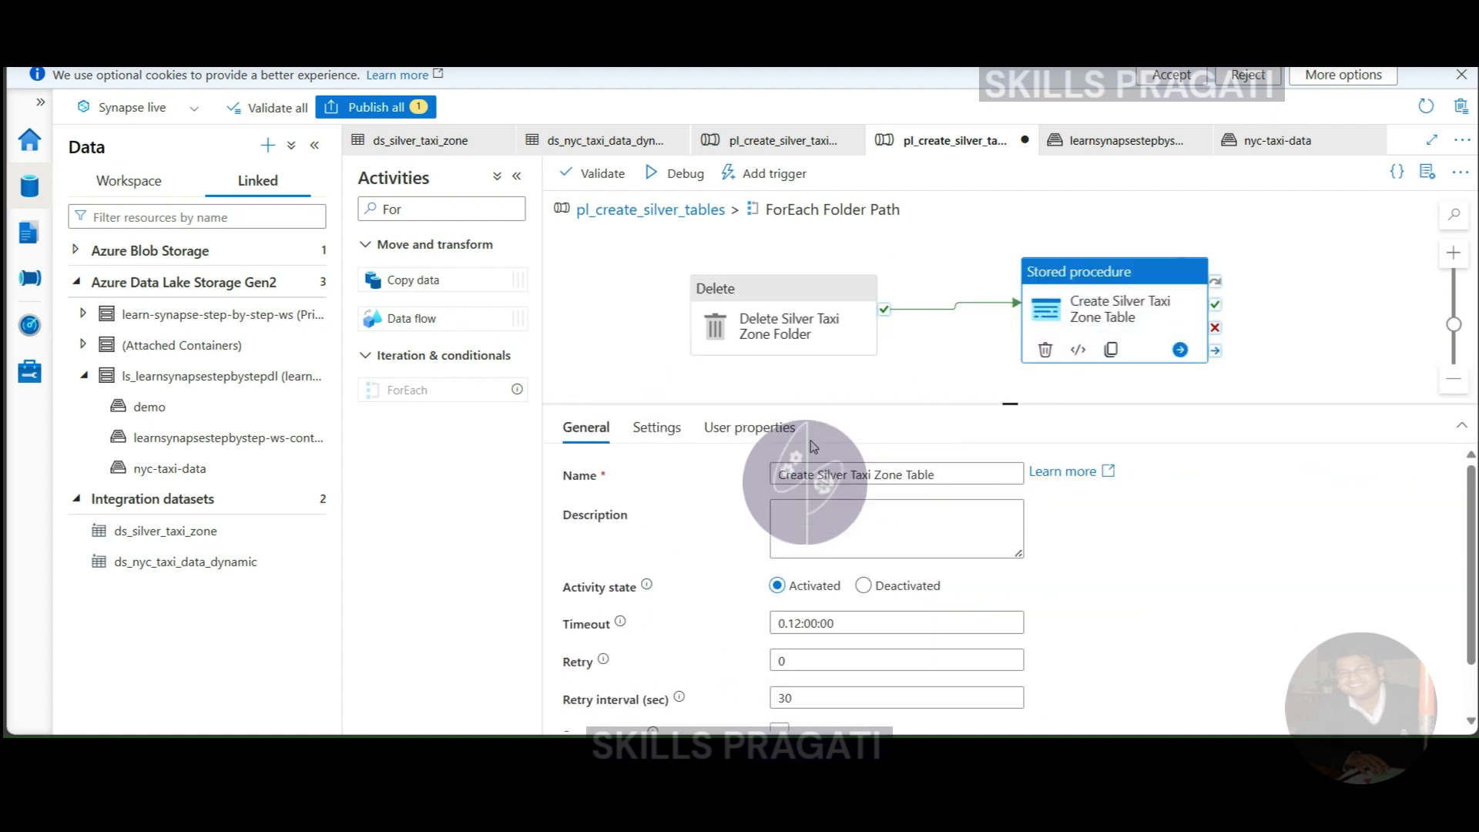
{"action": "left_click", "coordinate": [656, 428]}
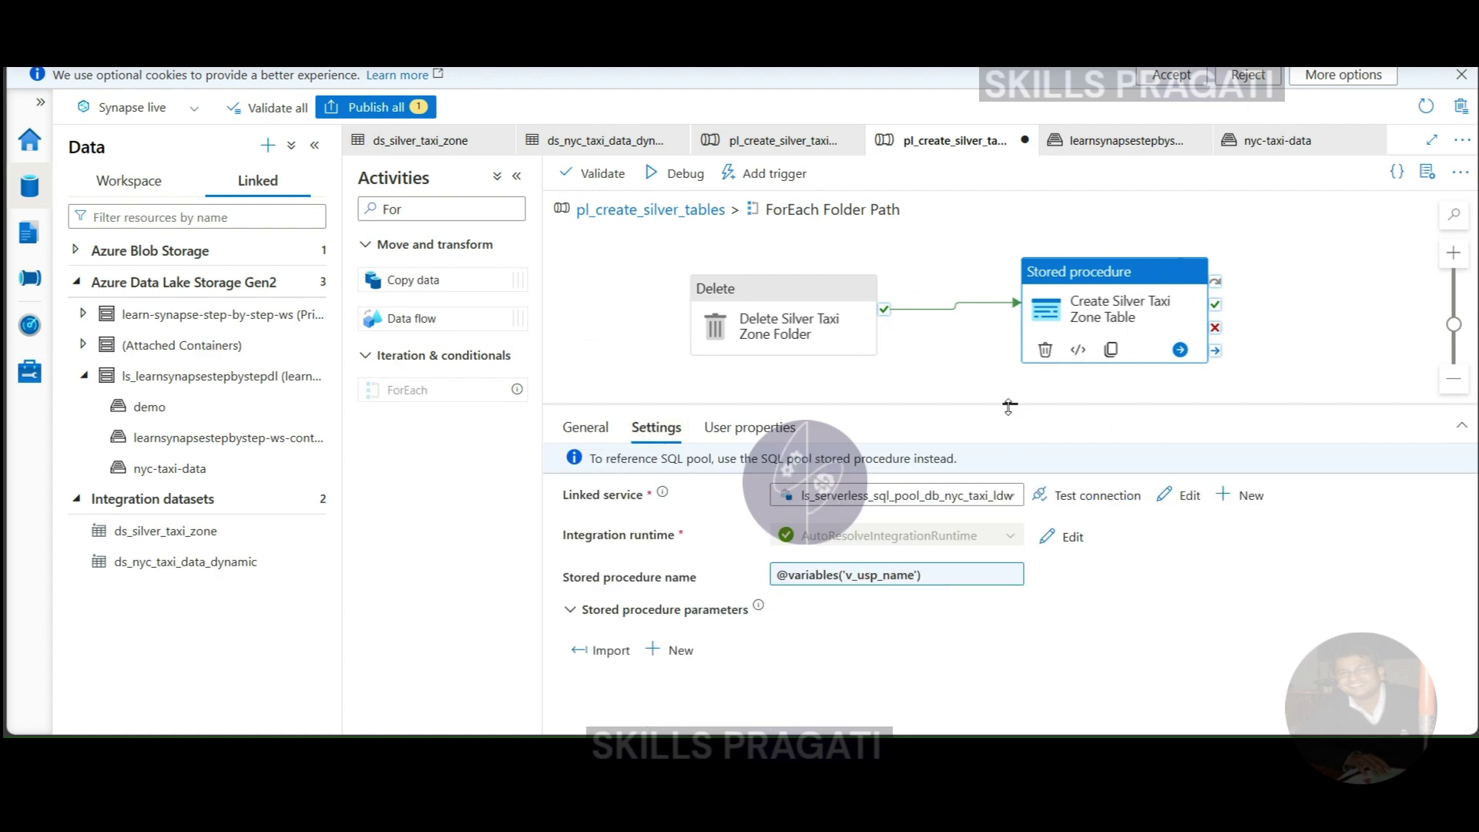
{"action": "left_click", "coordinate": [987, 572]}
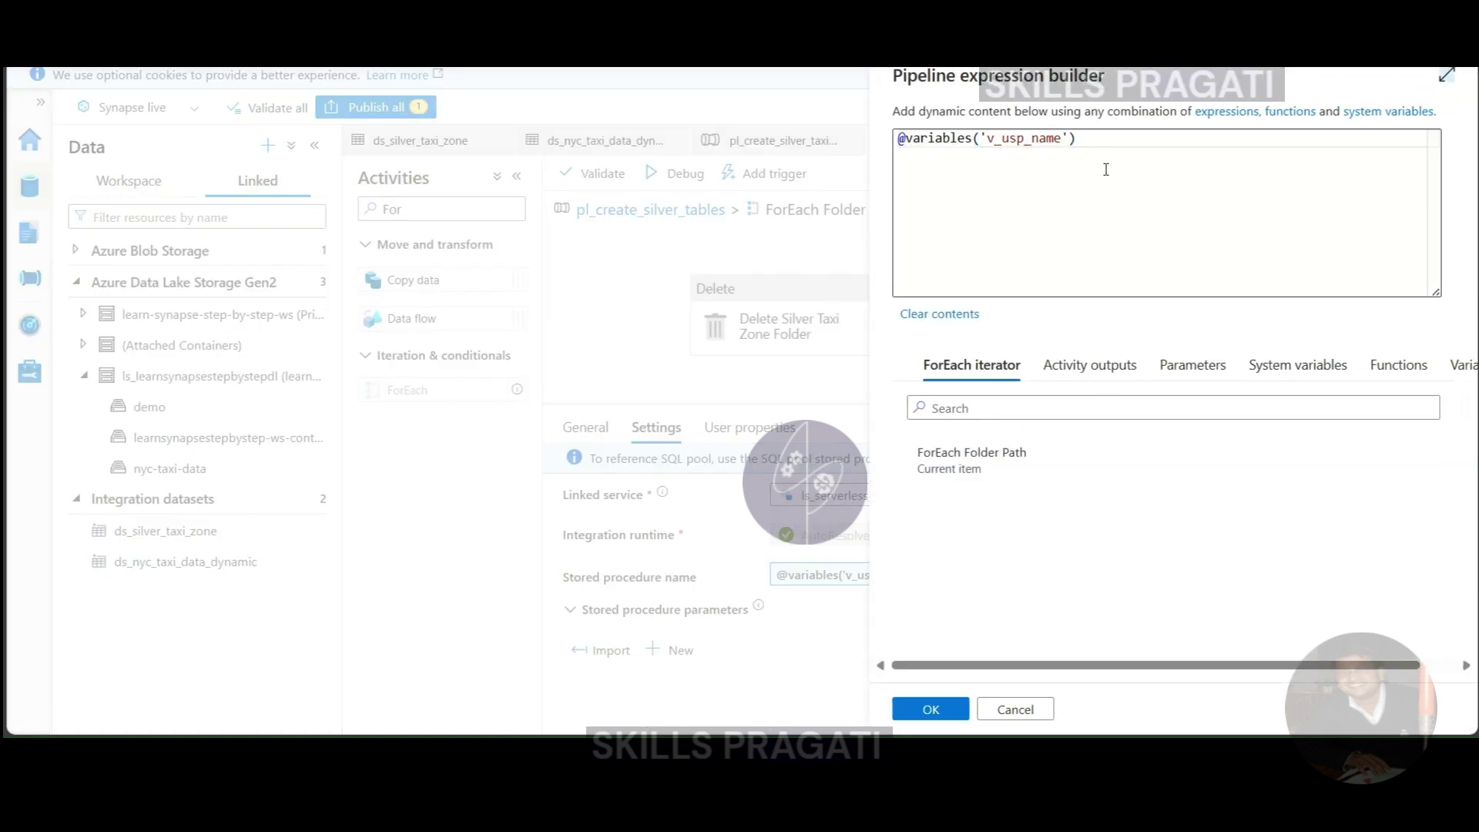
{"action": "key", "text": "ctrl+a"}
{"action": "key", "text": "BackSpace"}
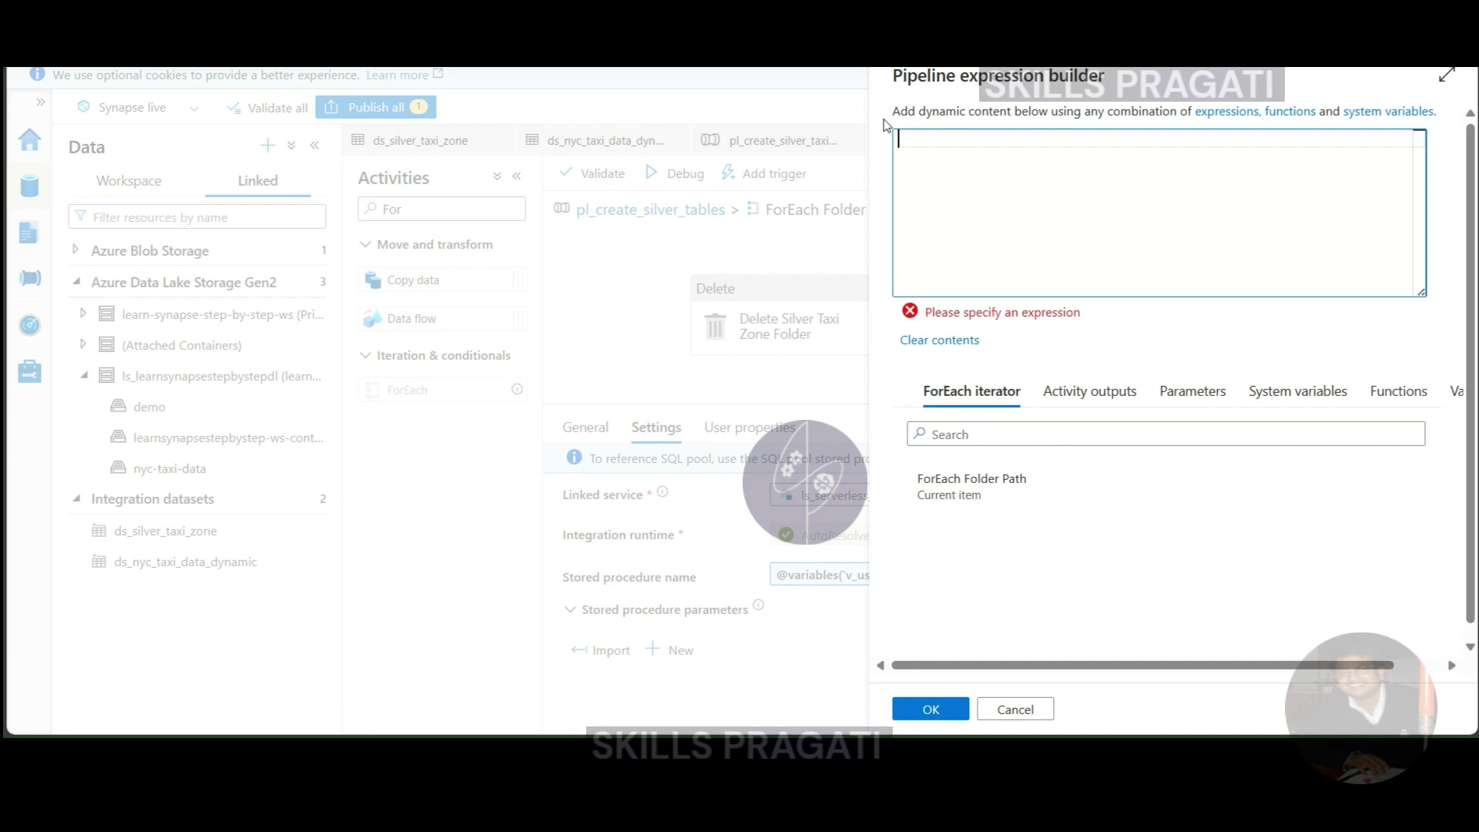
{"action": "left_click", "coordinate": [978, 490]}
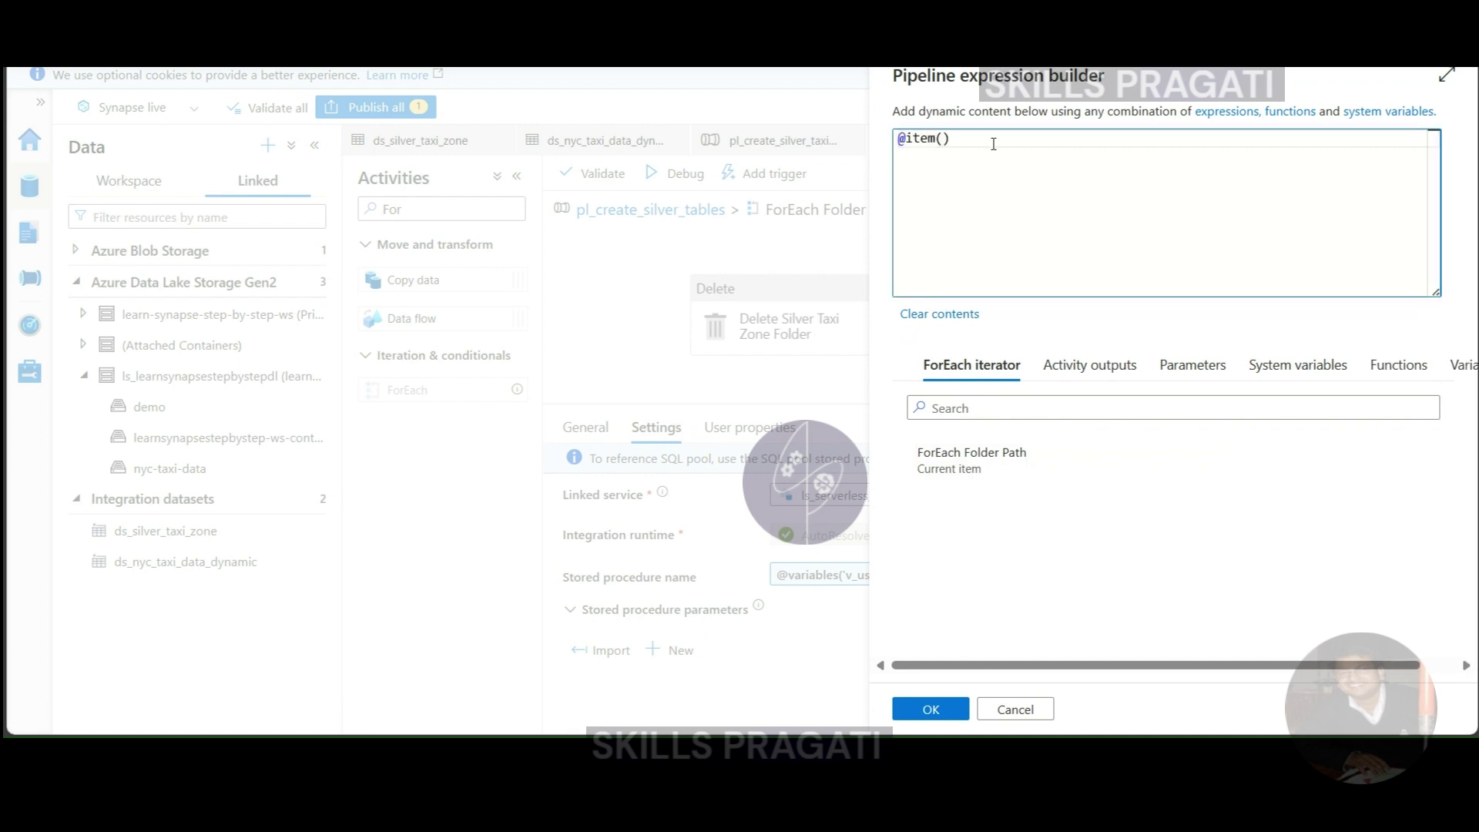
{"action": "type", "text": "."}
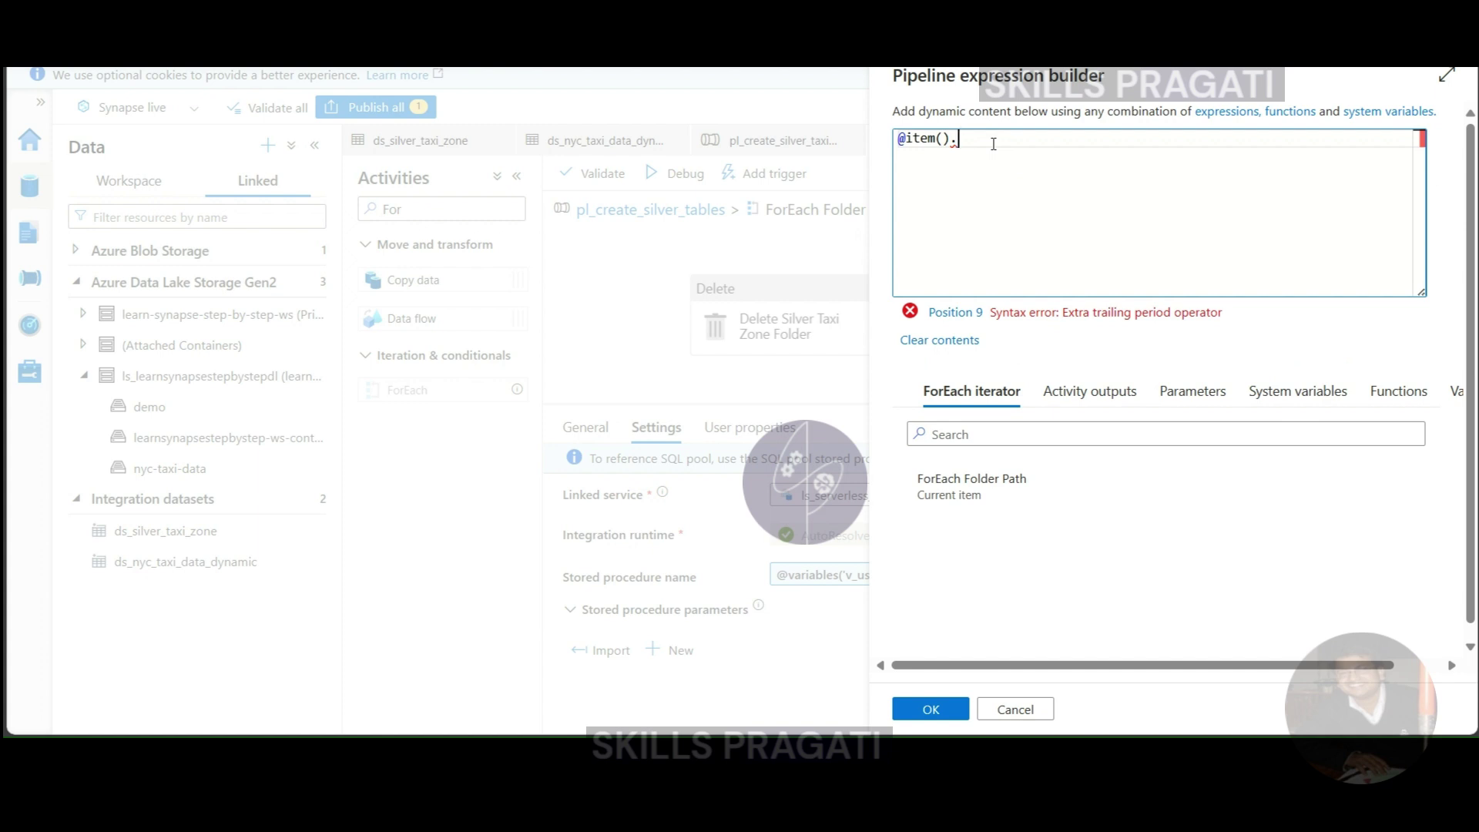
{"action": "type", "text": "usp"}
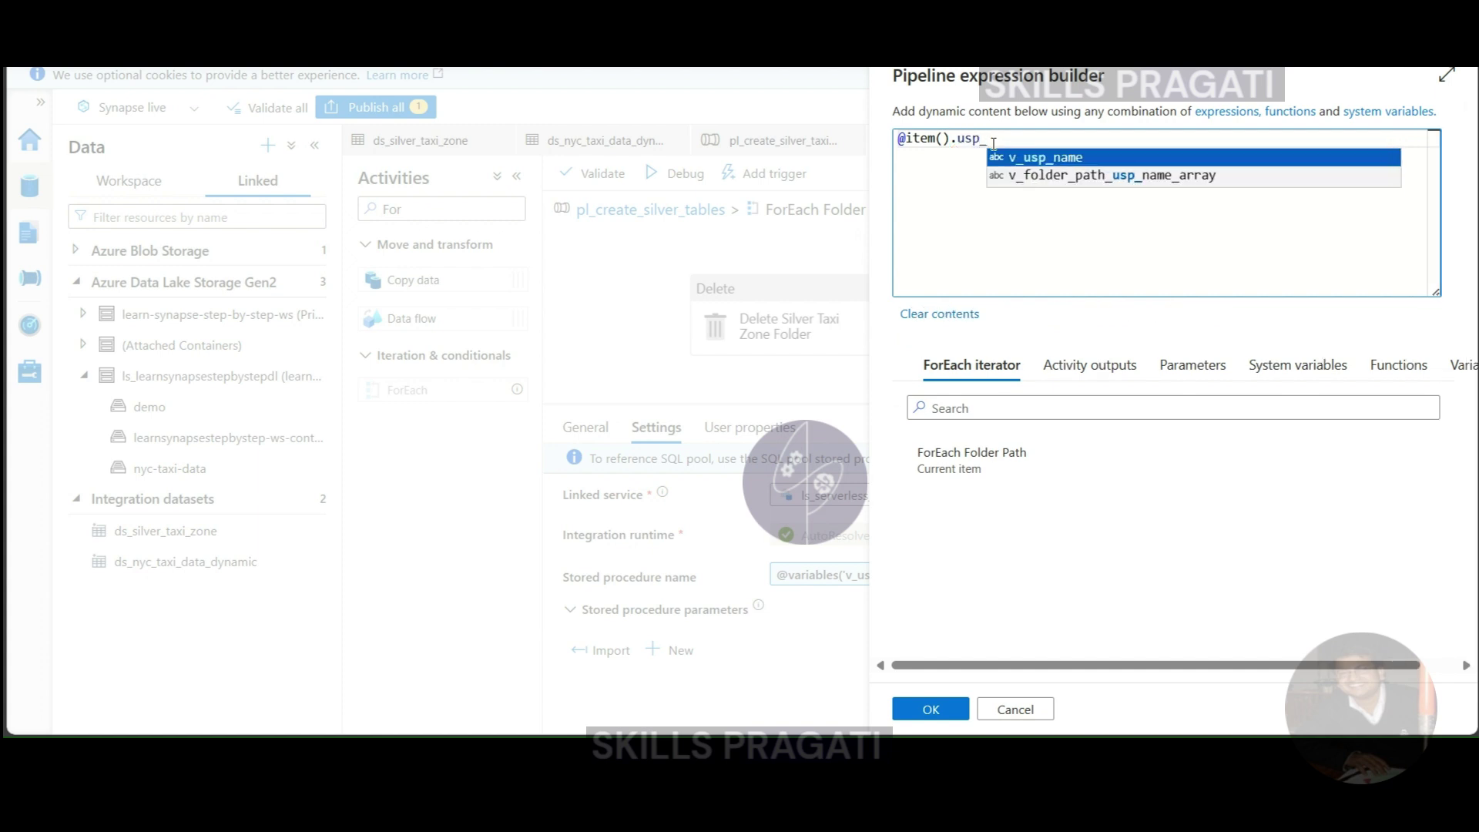
{"action": "type", "text": "_name"}
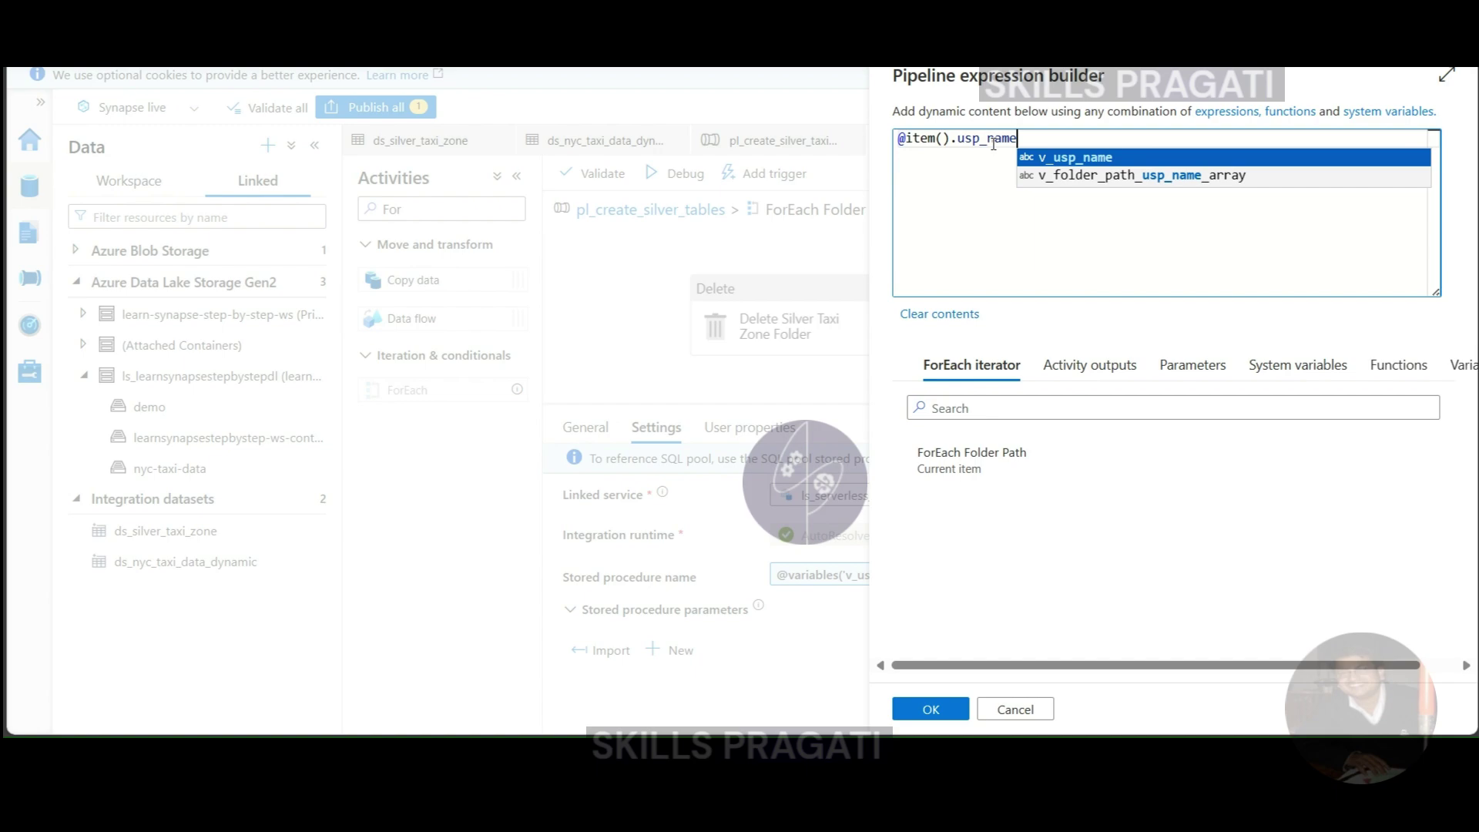
{"action": "left_click", "coordinate": [930, 708]}
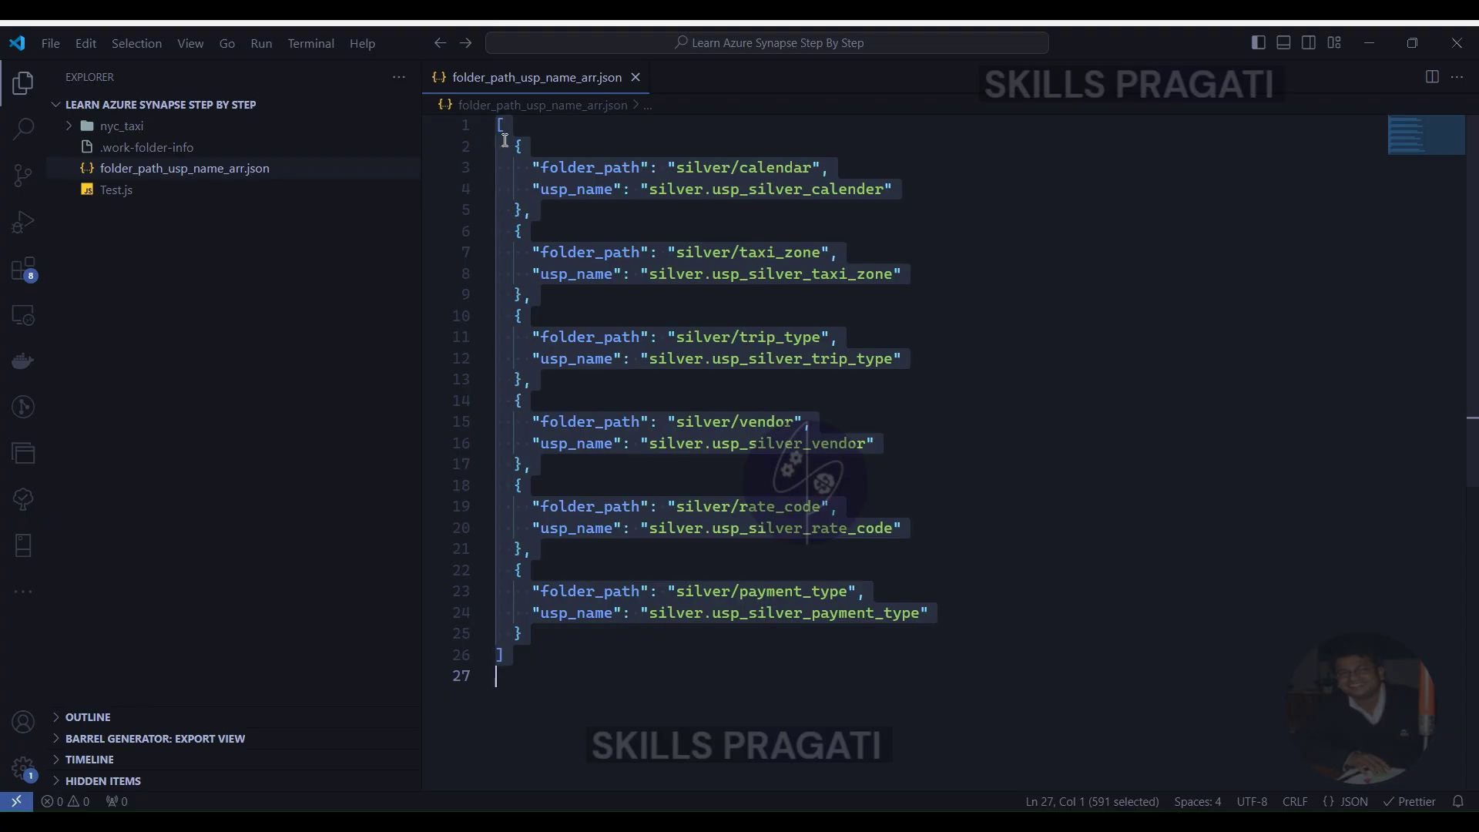
Step: Switch to VS Code and check the key names in folder_path_usp_name_arr.json
{"action": "left_click", "coordinate": [507, 144]}
{"action": "double_click", "coordinate": [572, 169]}
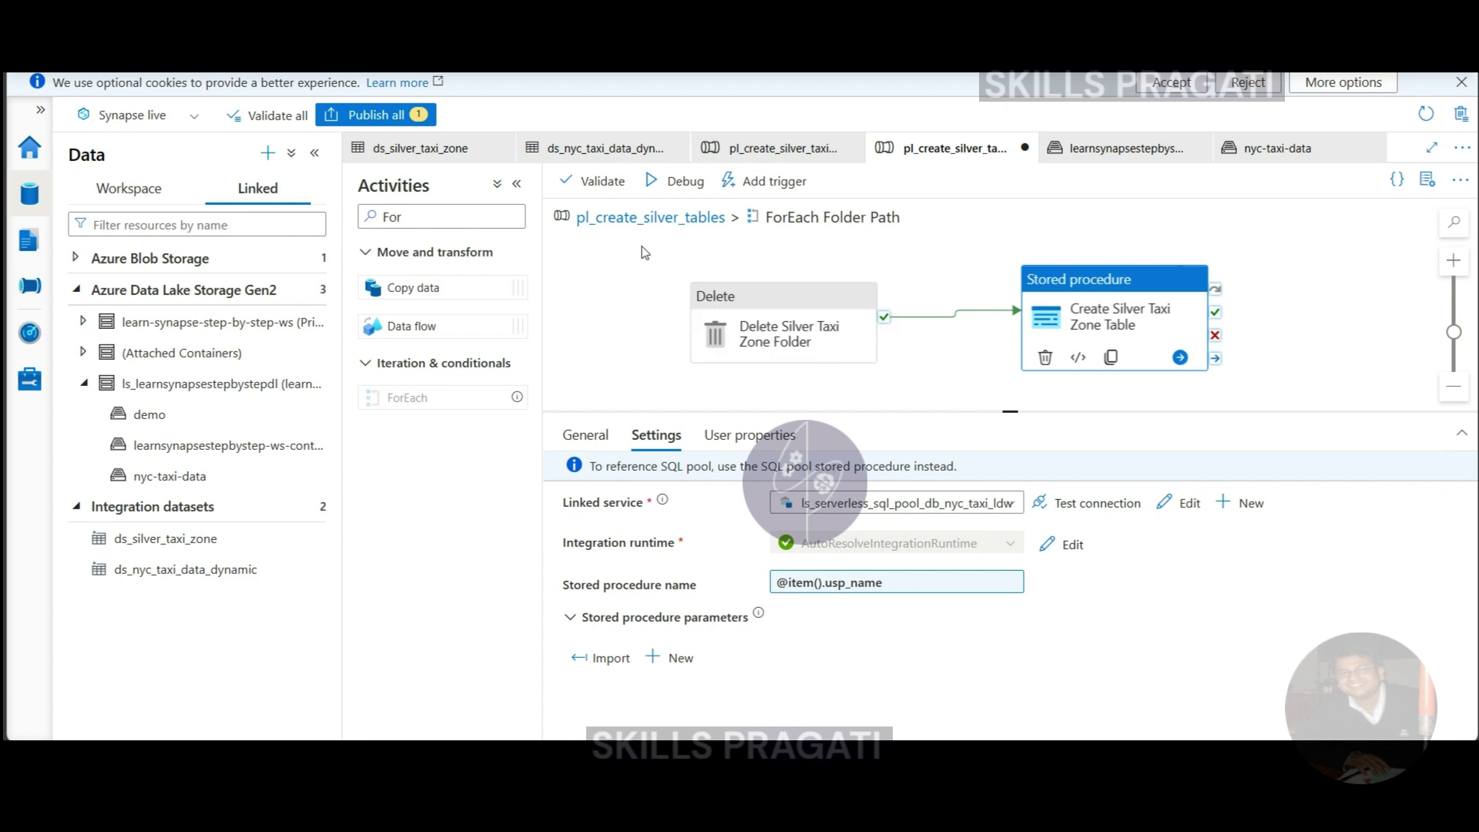
Step: Return to the main pl_create_silver_tables canvas in Synapse Studio and start a debug run of the pipeline
{"action": "left_click", "coordinate": [601, 219]}
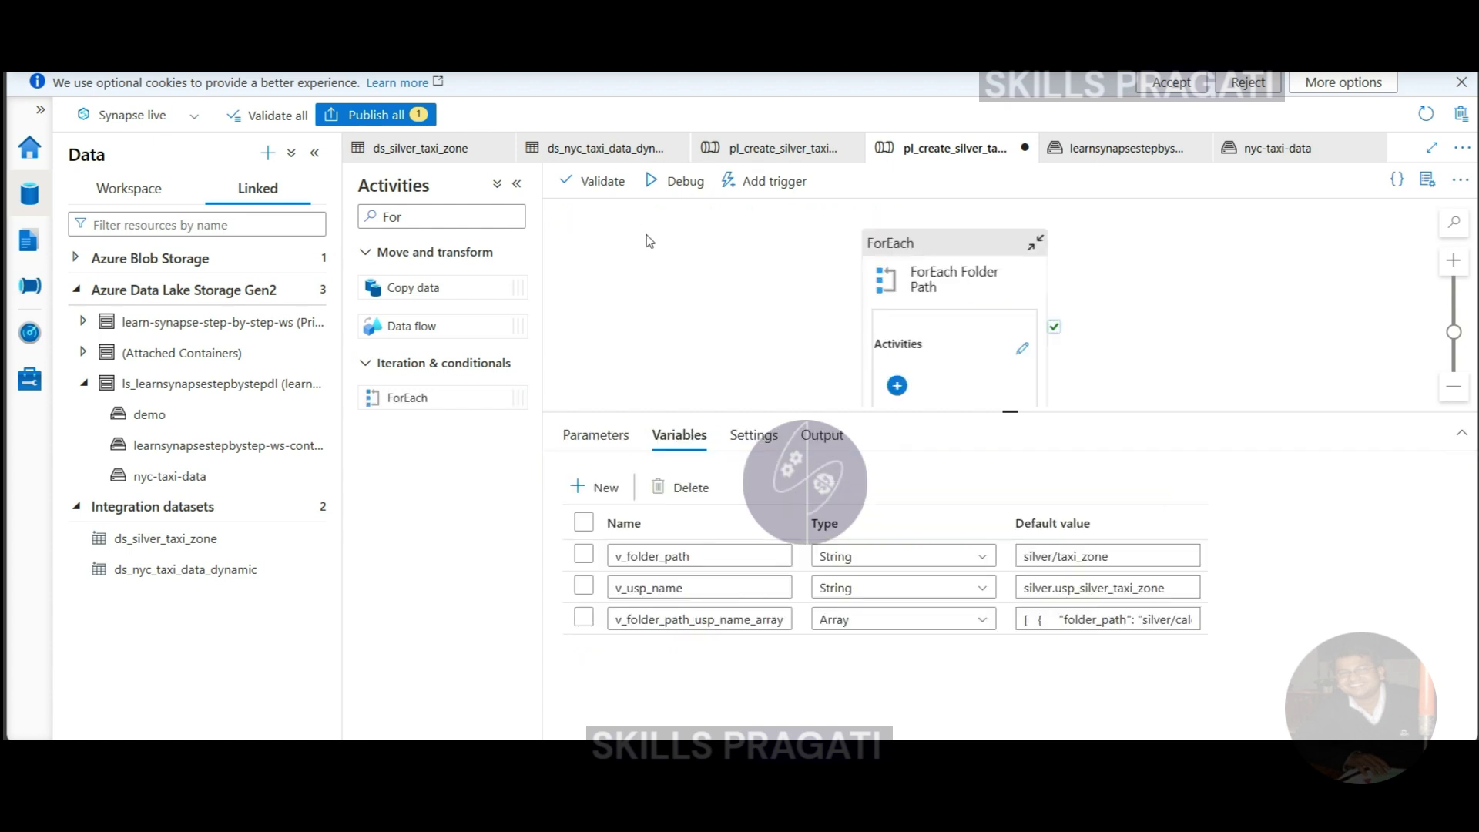
{"action": "left_click", "coordinate": [1005, 404]}
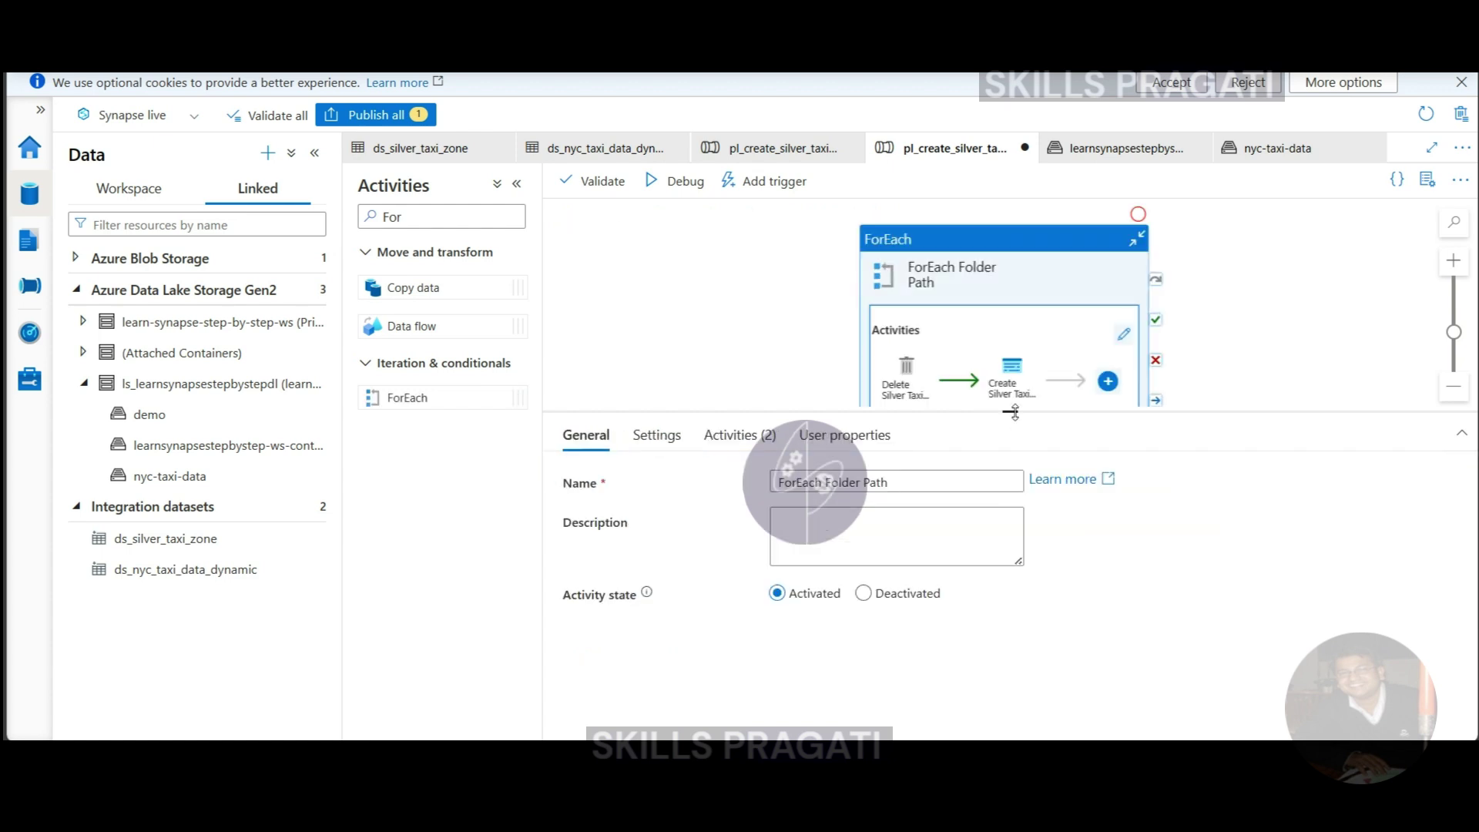
{"action": "left_click_drag", "start_coordinate": [1013, 412], "coordinate": [1010, 461]}
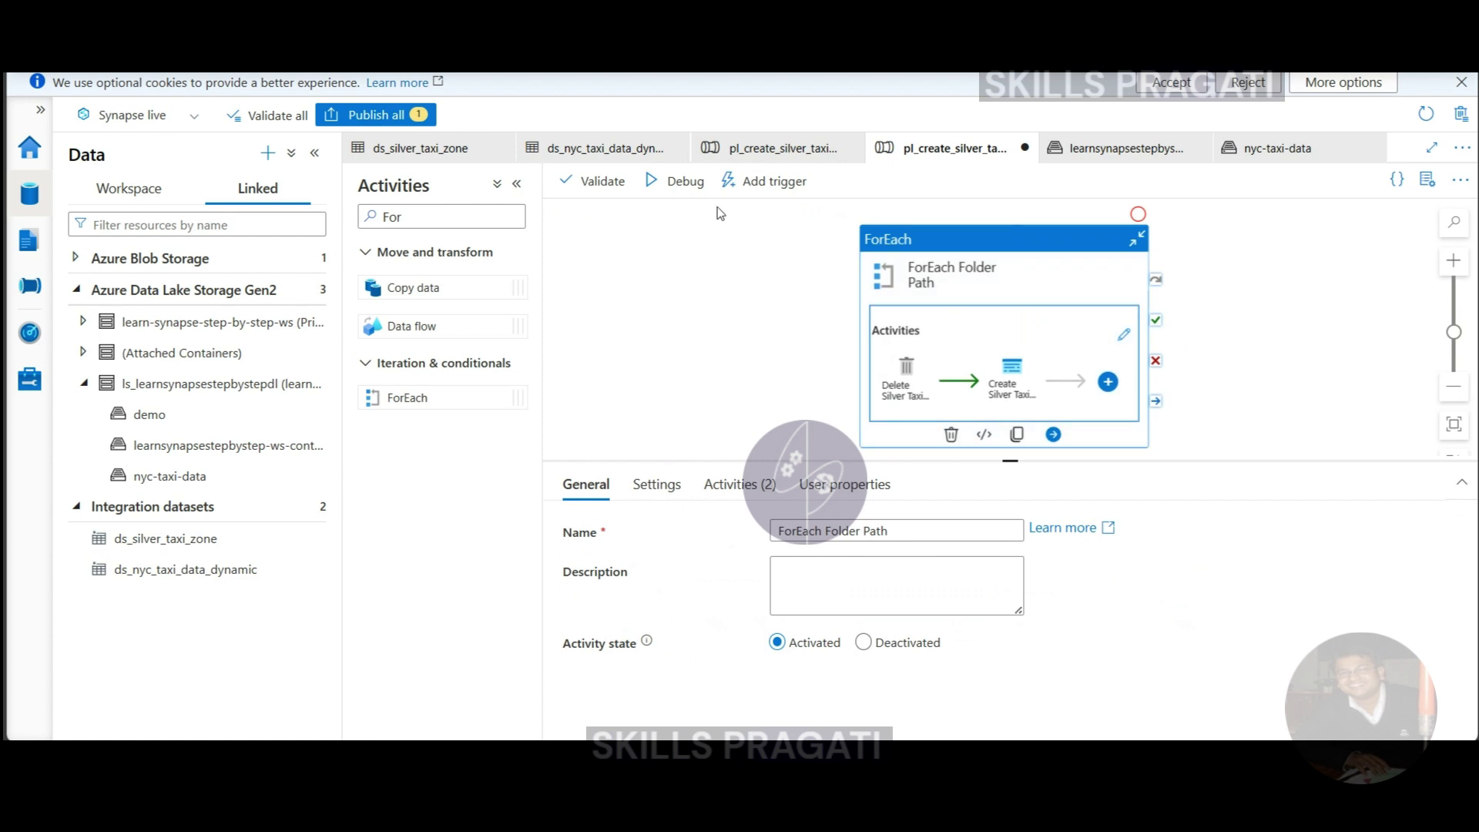
{"action": "left_click", "coordinate": [665, 185]}
{"action": "left_click", "coordinate": [688, 345]}
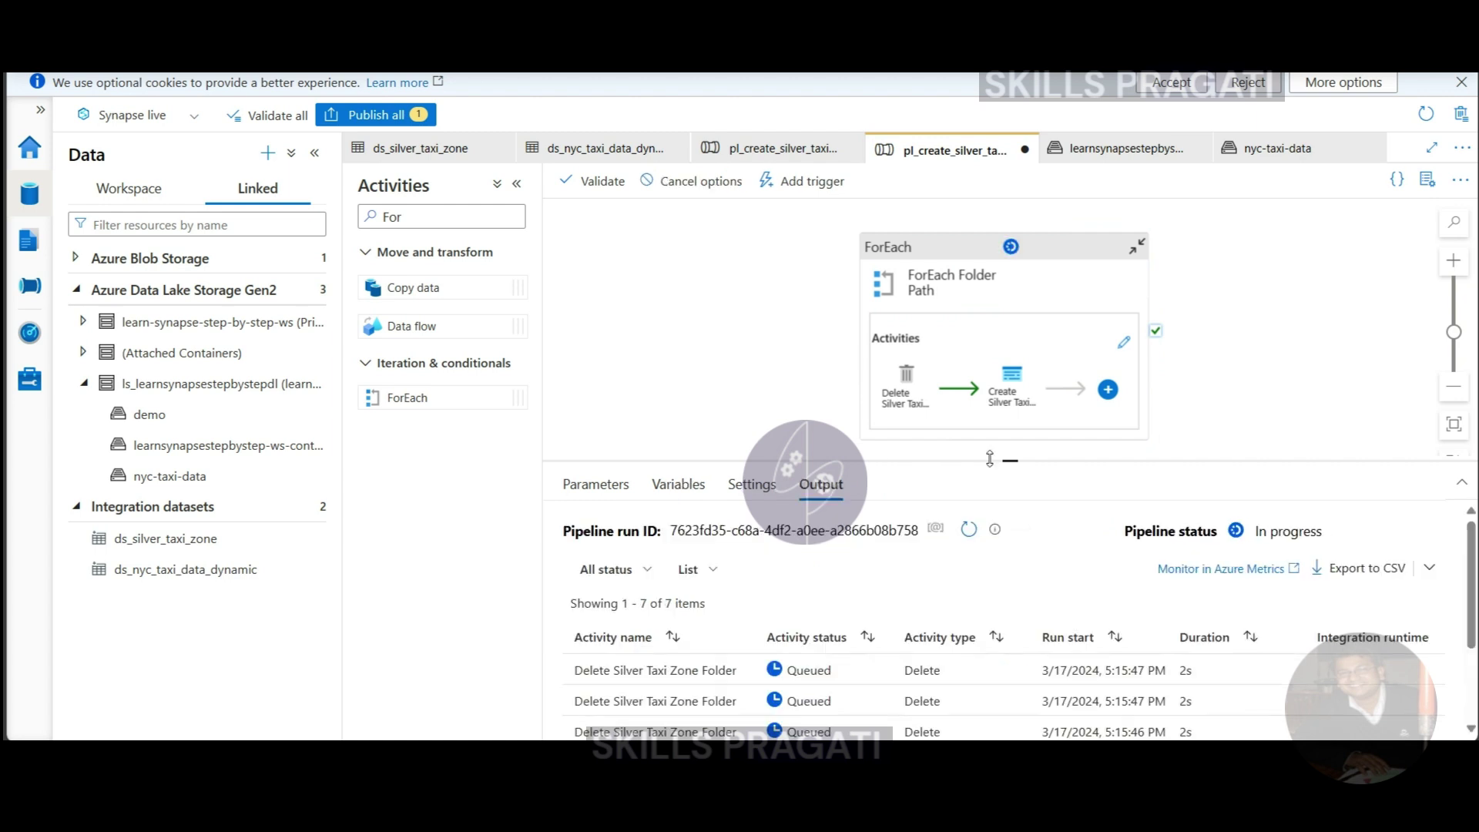
Step: Enlarge the debug output, sort the activity runs by activity status and review the list
{"action": "left_click_drag", "start_coordinate": [1008, 463], "coordinate": [1009, 324]}
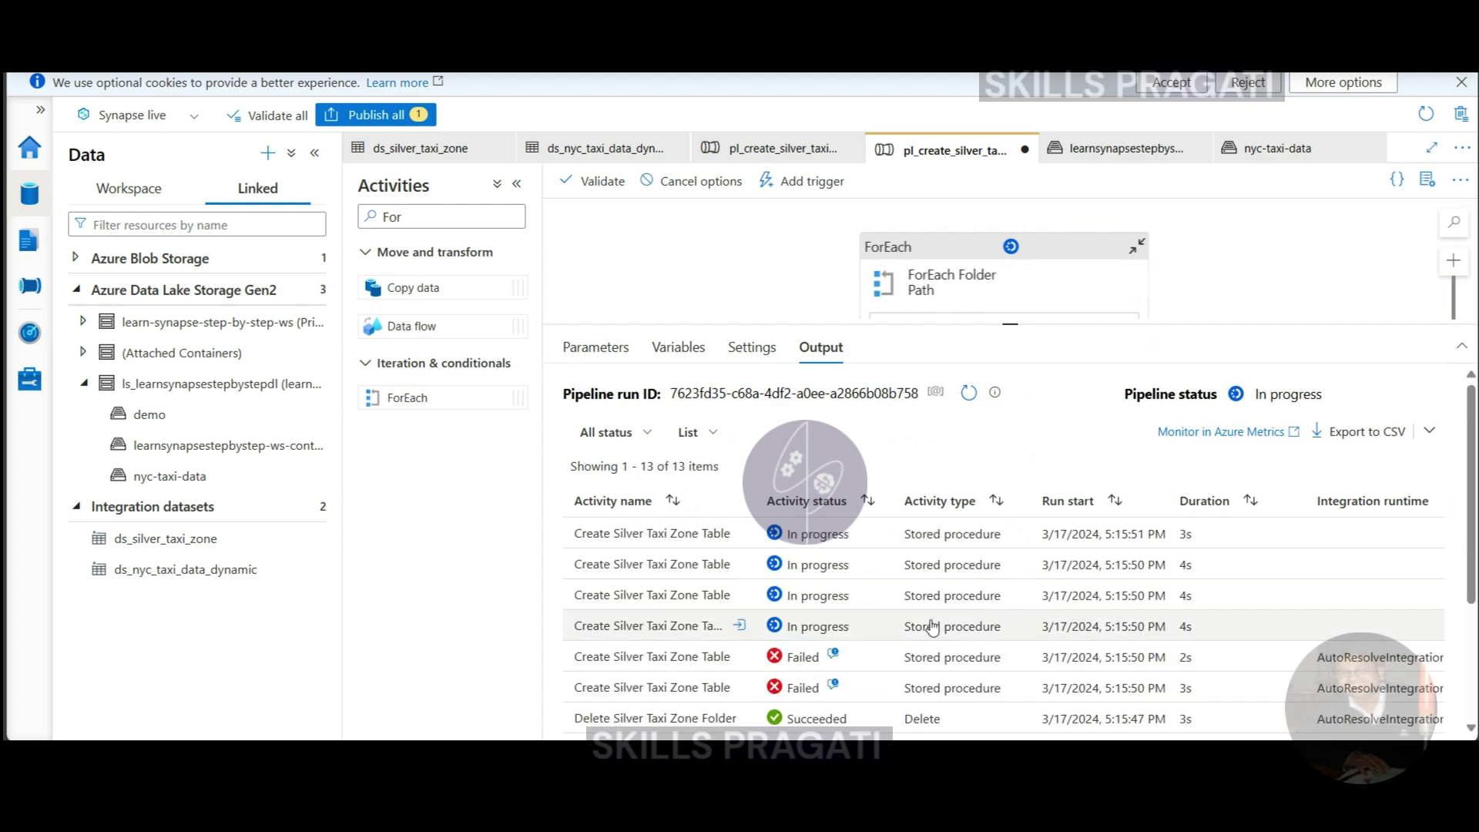
{"action": "scroll", "coordinate": [847, 616], "scroll_direction": "down", "scroll_amount": 2}
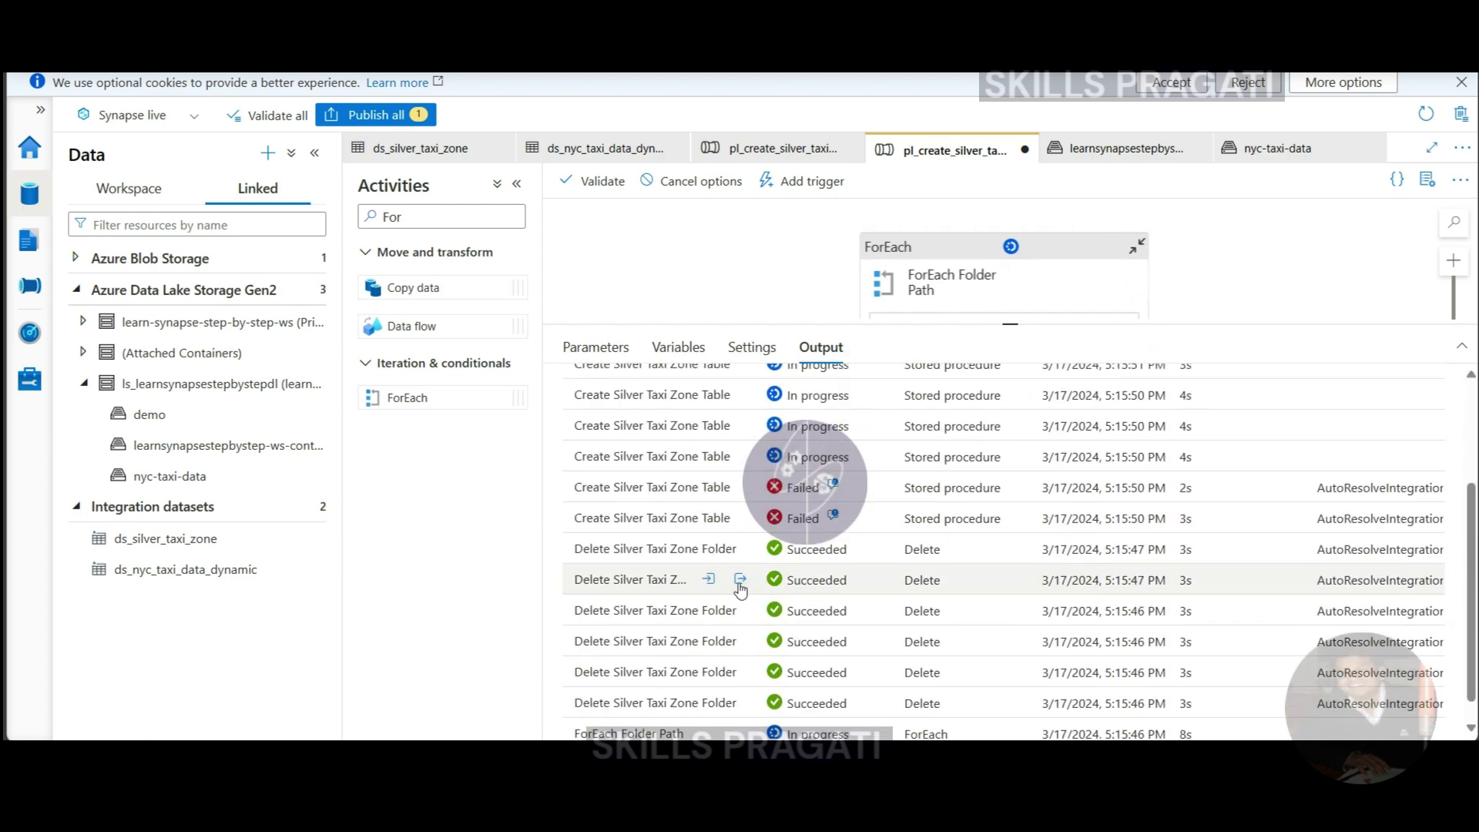
{"action": "scroll", "coordinate": [740, 590], "scroll_direction": "down", "scroll_amount": 1}
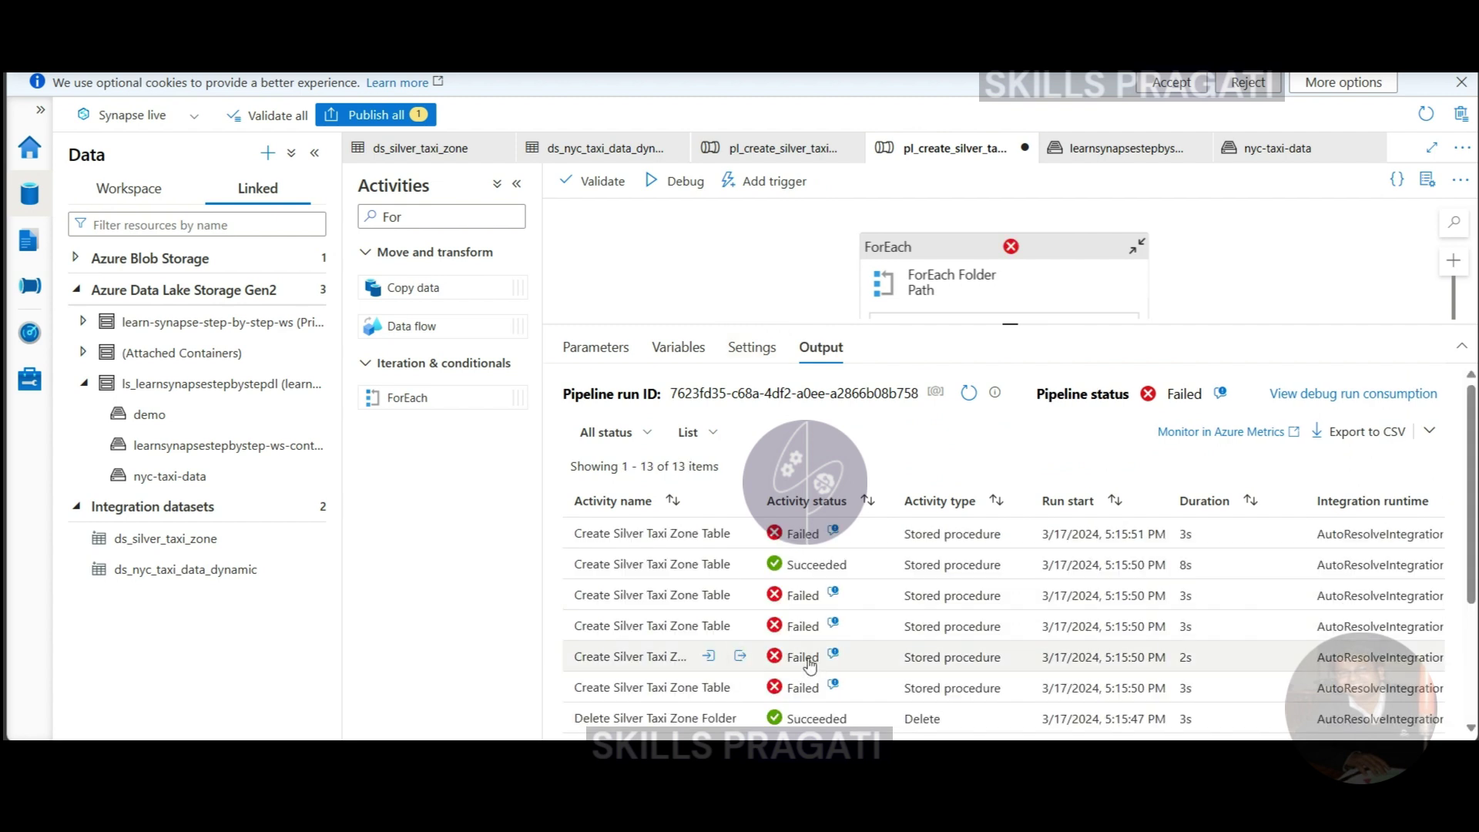
{"action": "scroll", "coordinate": [830, 678], "scroll_direction": "down", "scroll_amount": 2}
{"action": "scroll", "coordinate": [770, 539], "scroll_direction": "up", "scroll_amount": 3}
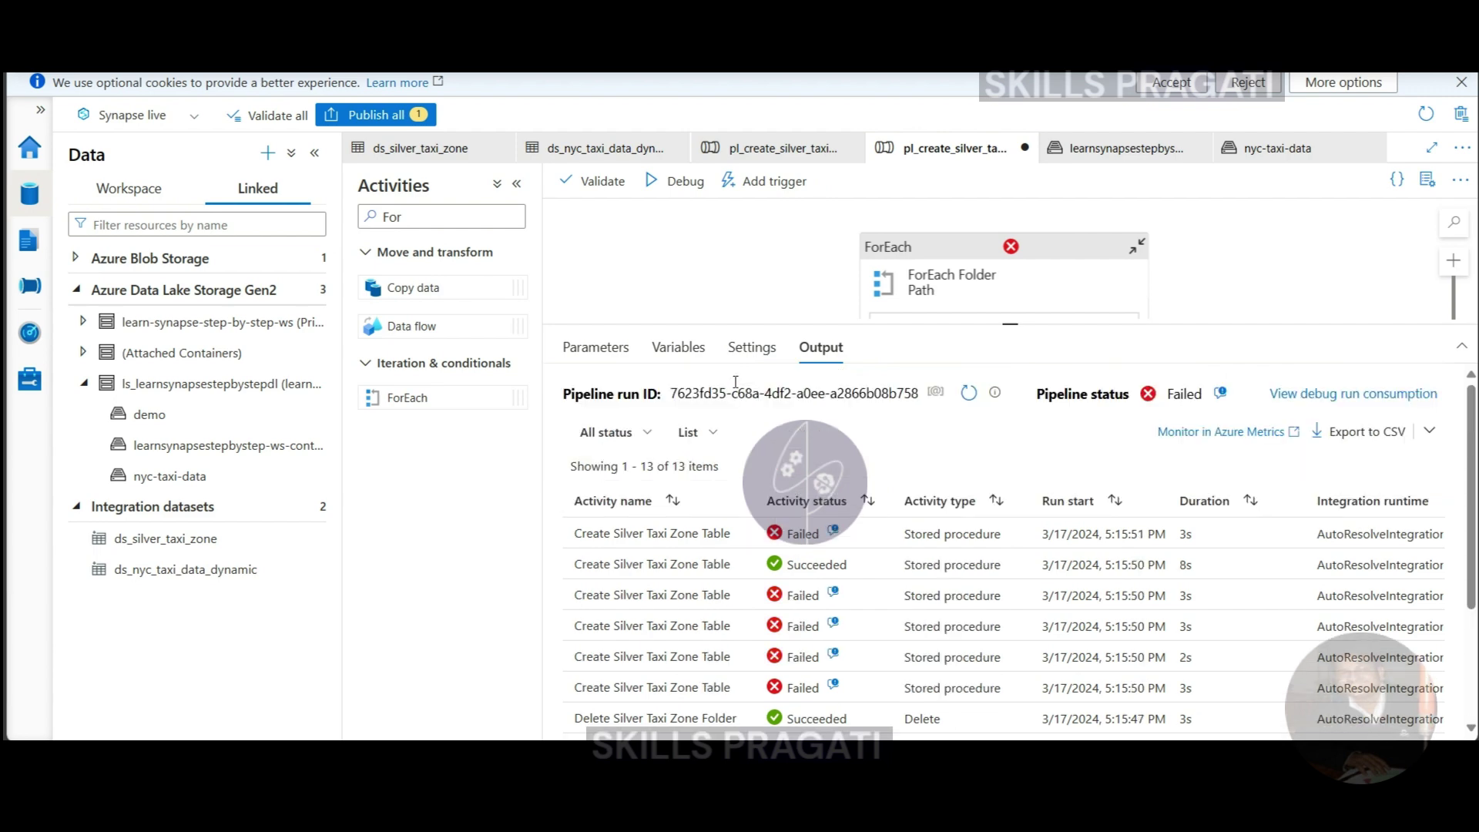
{"action": "left_click", "coordinate": [758, 509]}
{"action": "scroll", "coordinate": [809, 585], "scroll_direction": "down", "scroll_amount": 5}
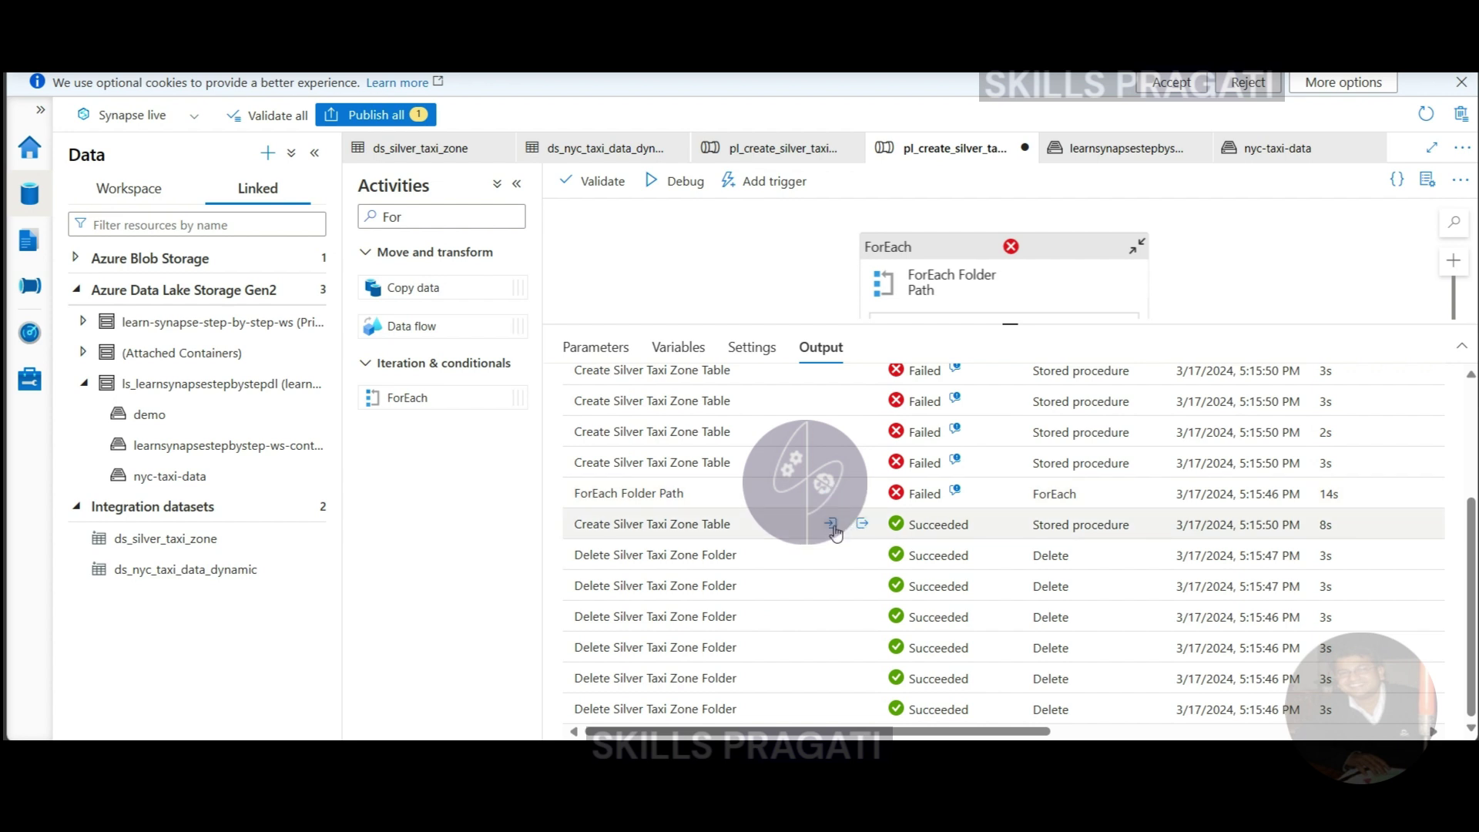
Step: Inspect the input of the succeeded Create Silver Taxi Zone Table run and the error details of a failed one
{"action": "left_click", "coordinate": [831, 526]}
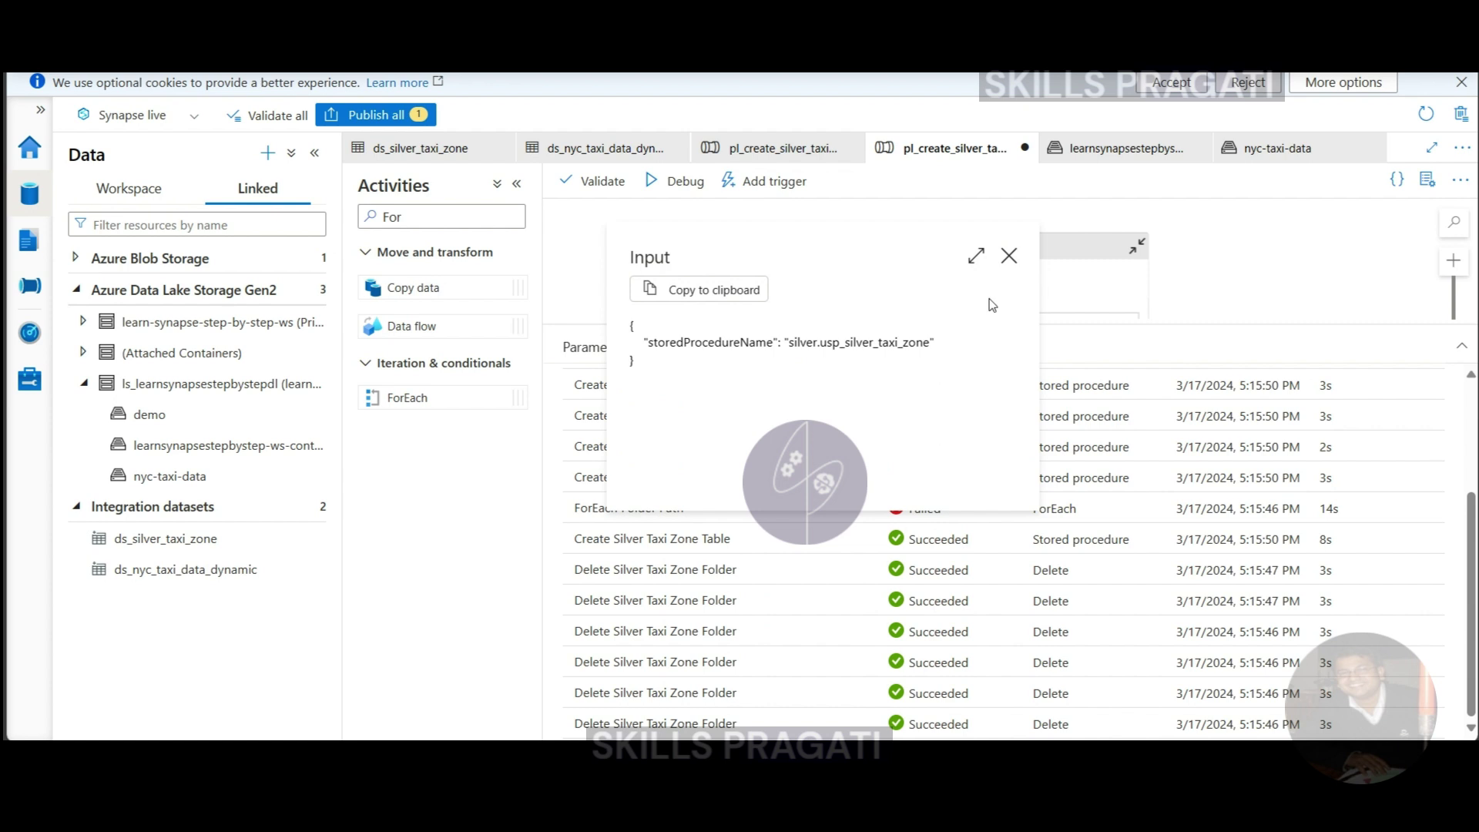
{"action": "left_click", "coordinate": [1008, 257]}
{"action": "left_click", "coordinate": [955, 466]}
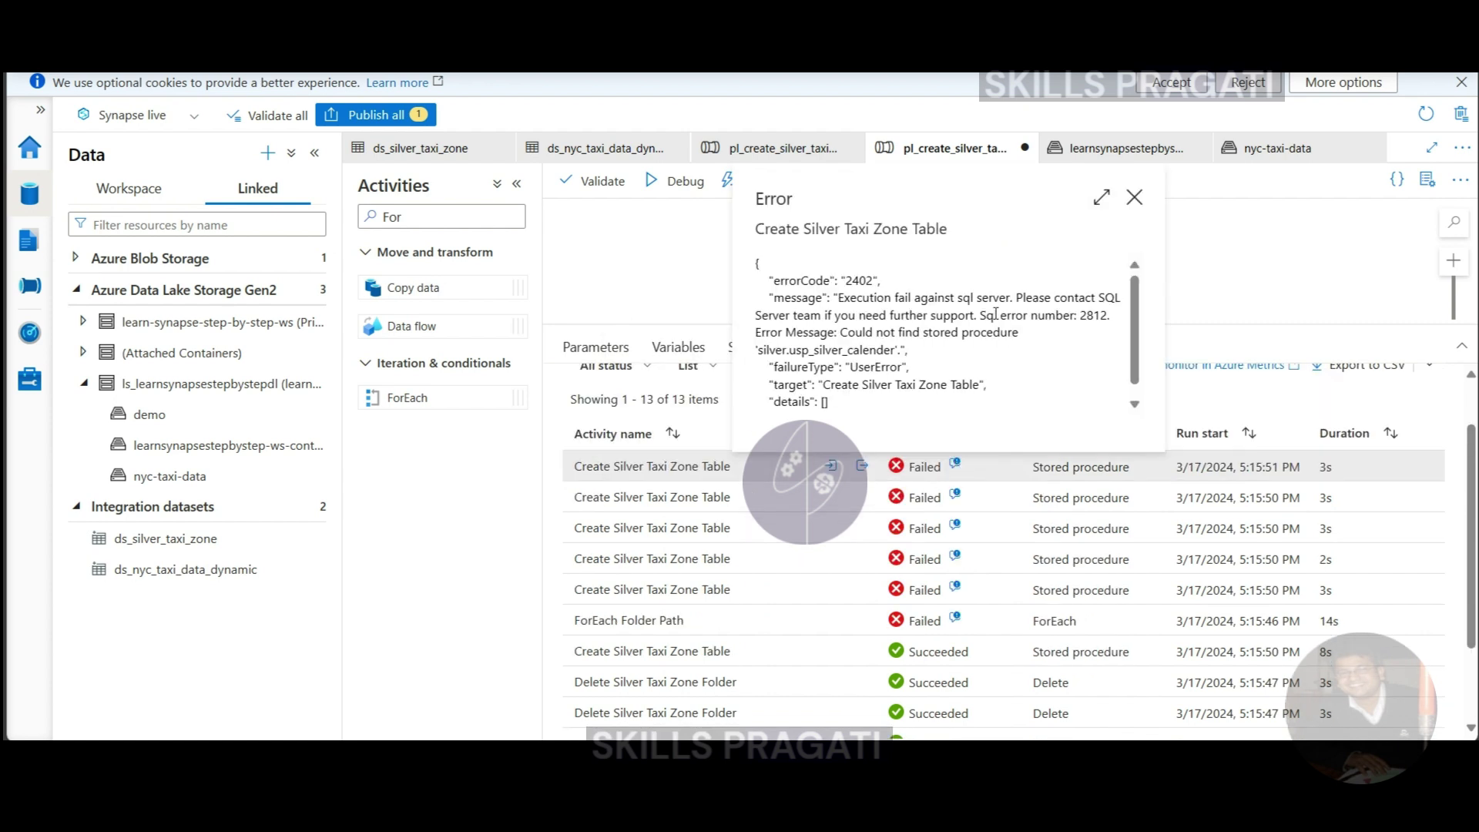
{"action": "left_click_drag", "start_coordinate": [756, 350], "coordinate": [899, 348]}
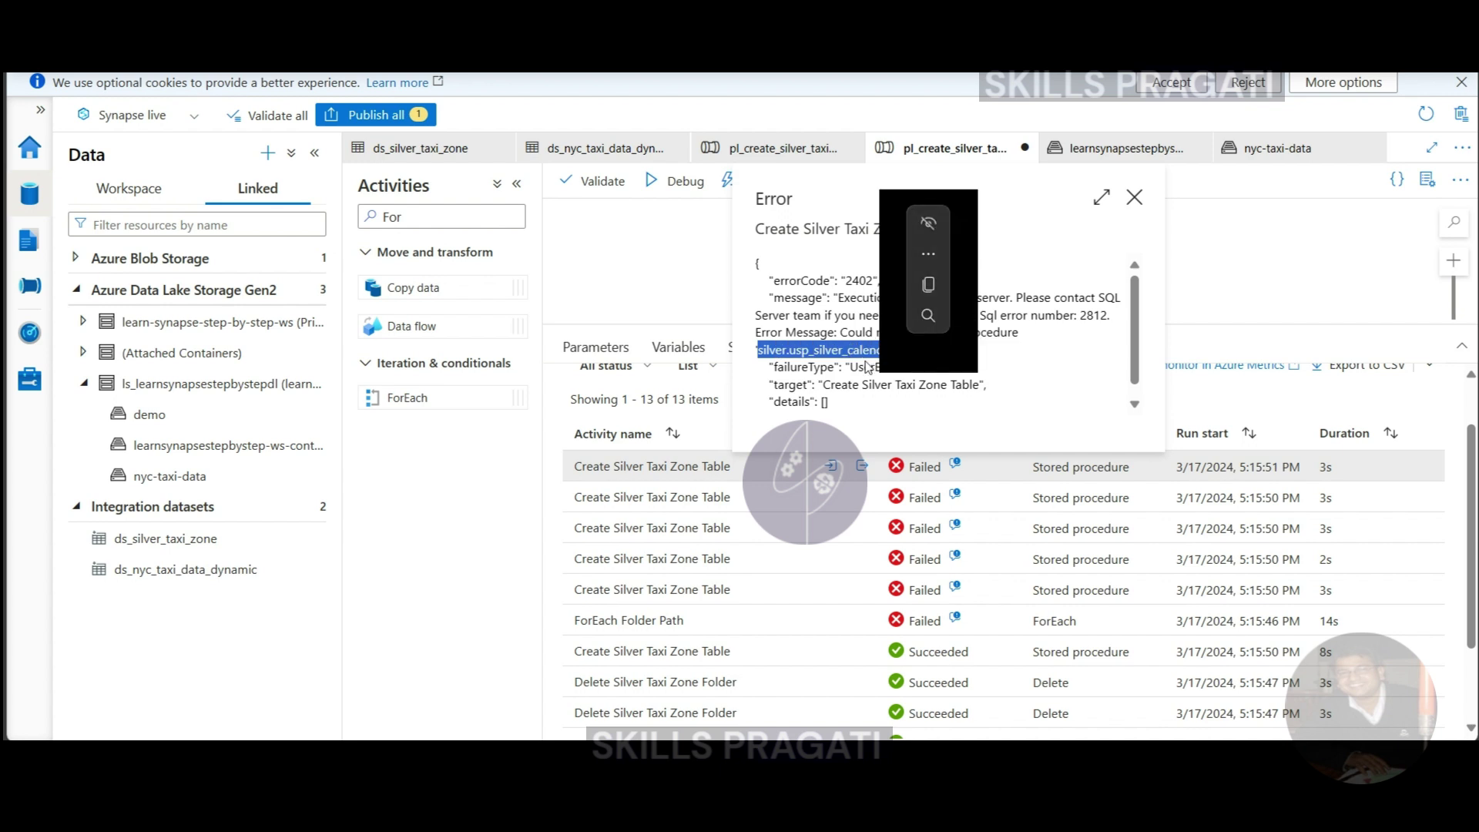
Step: Close the error details, find the scripts in the nyc_taxi ldw folder and clone 7_create_silver_calendar
{"action": "left_click", "coordinate": [866, 361]}
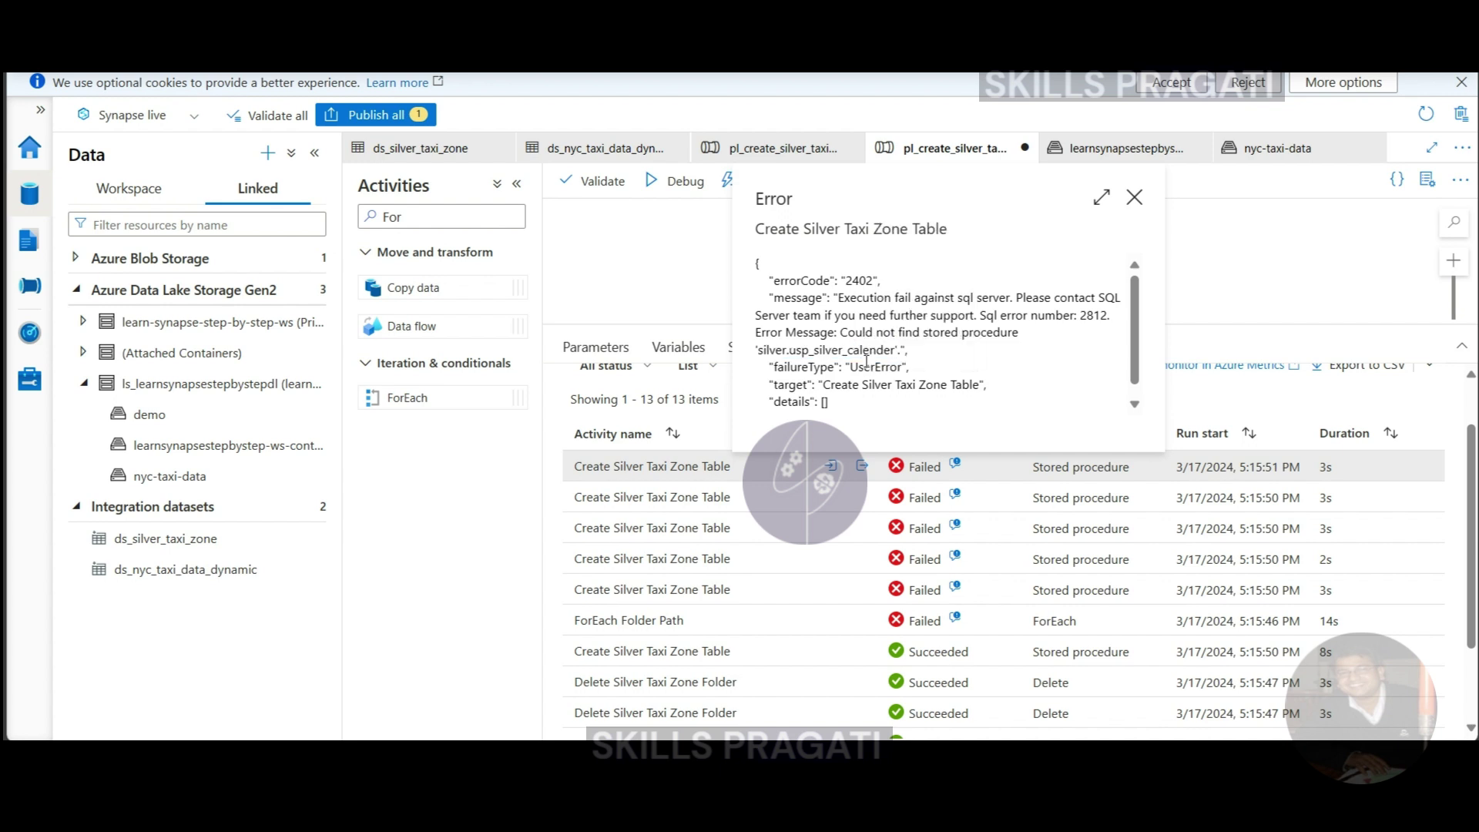
{"action": "left_click", "coordinate": [1133, 197]}
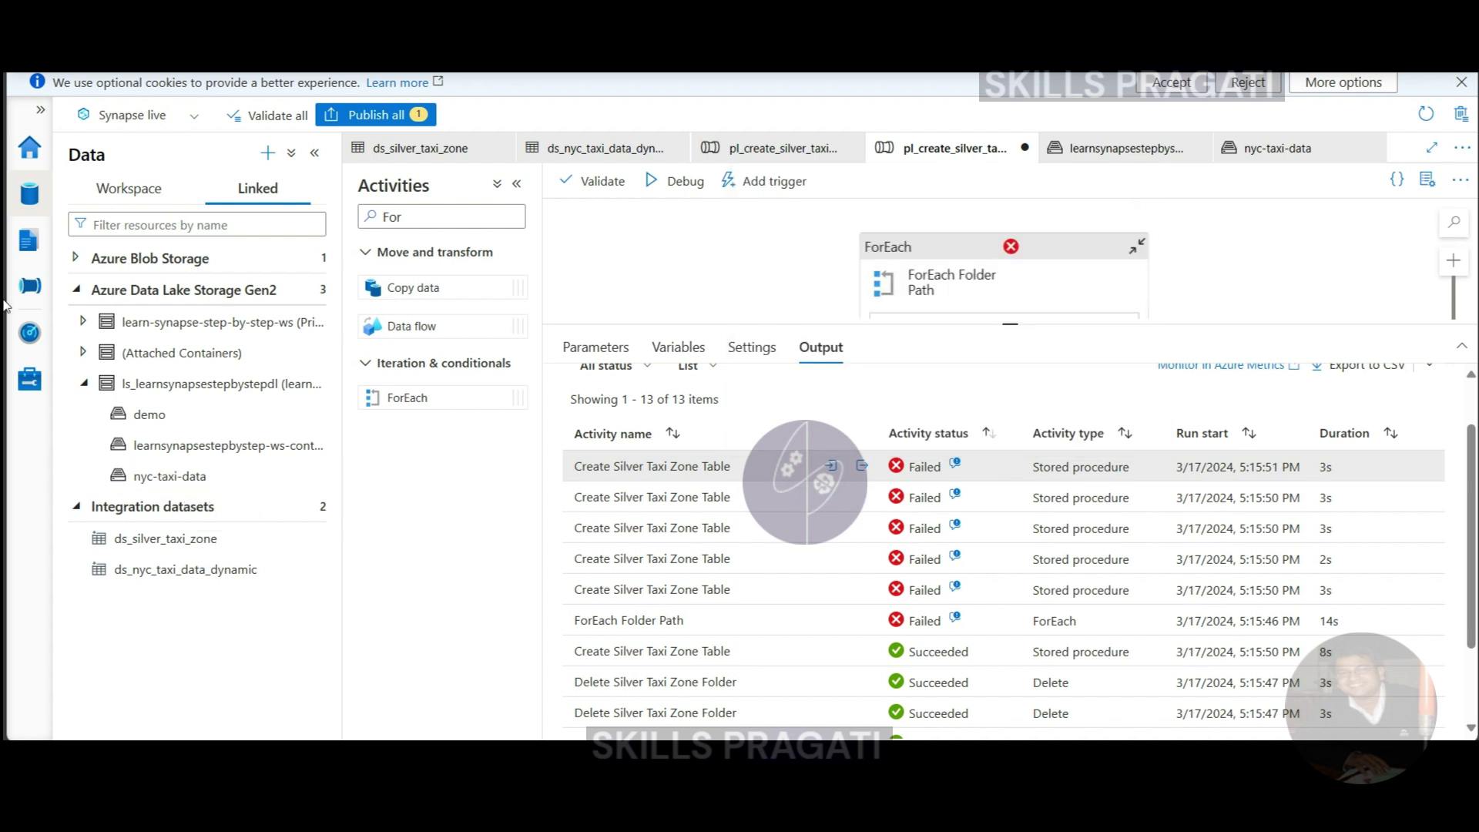
{"action": "left_click", "coordinate": [28, 240]}
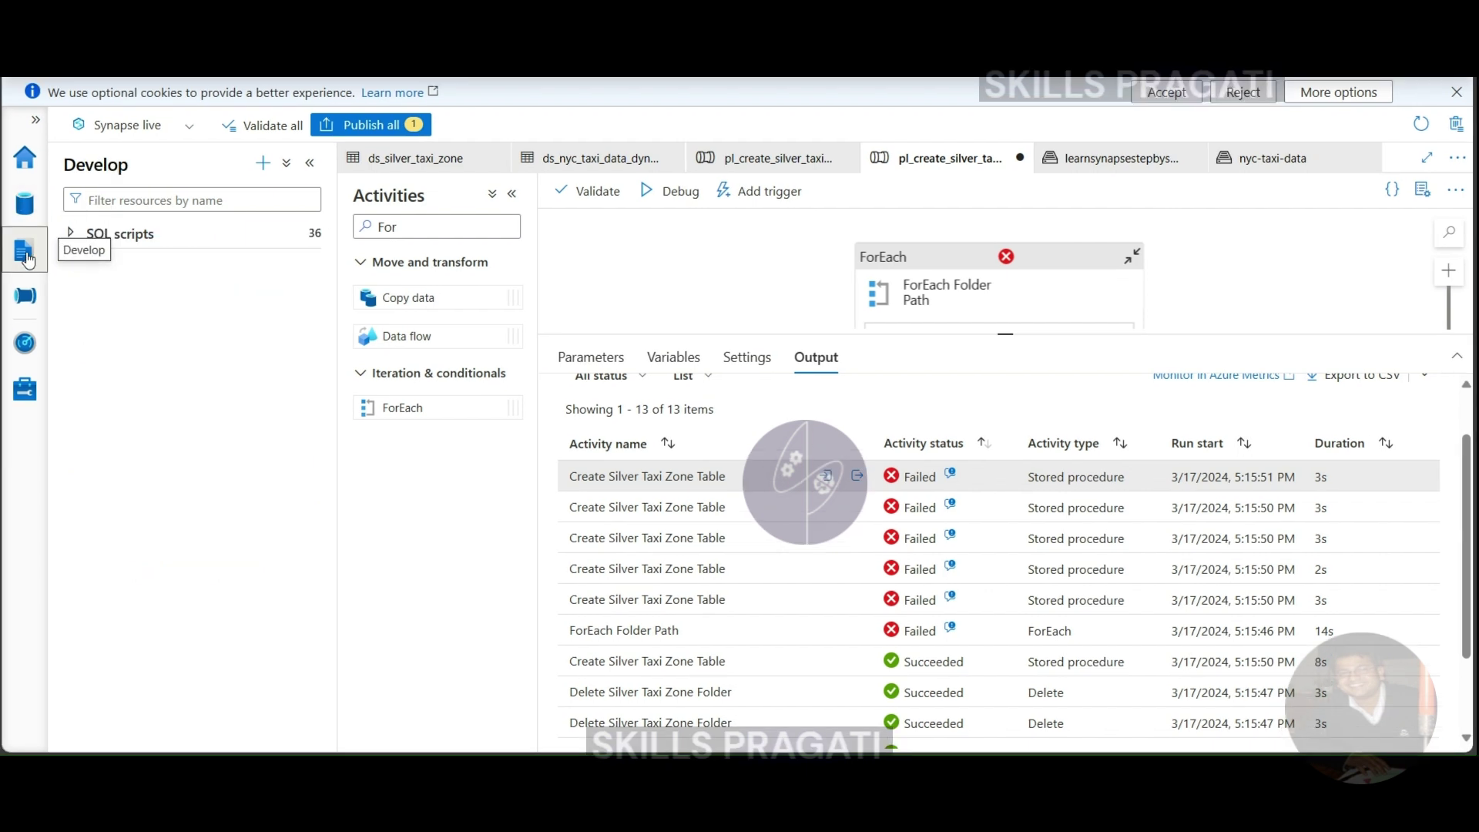
{"action": "left_click", "coordinate": [71, 233]}
{"action": "left_click", "coordinate": [79, 357]}
{"action": "left_click", "coordinate": [99, 418]}
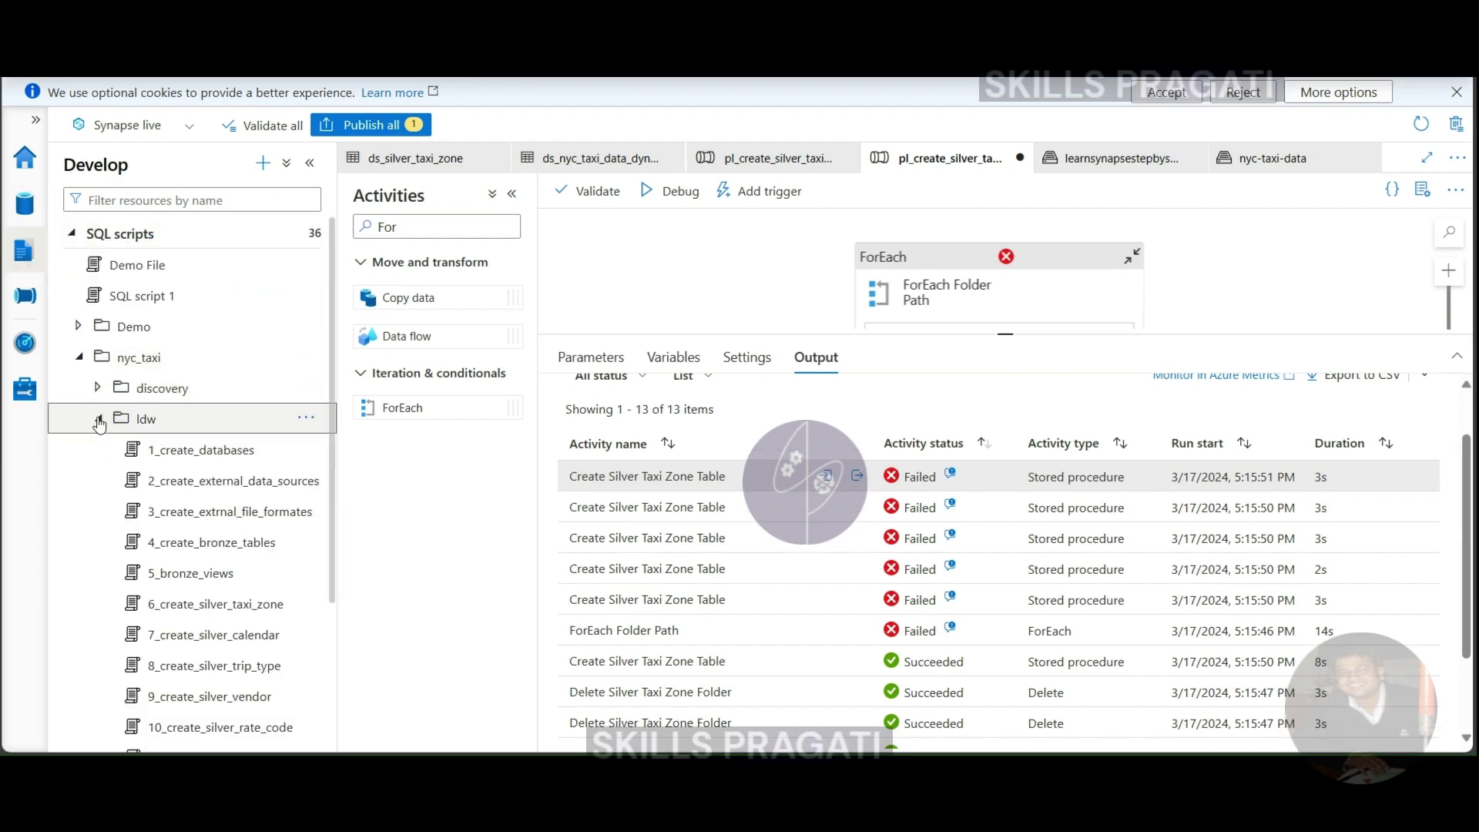
{"action": "scroll", "coordinate": [170, 663], "scroll_direction": "down", "scroll_amount": 3}
{"action": "left_click", "coordinate": [119, 705]}
{"action": "scroll", "coordinate": [182, 670], "scroll_direction": "down", "scroll_amount": 1}
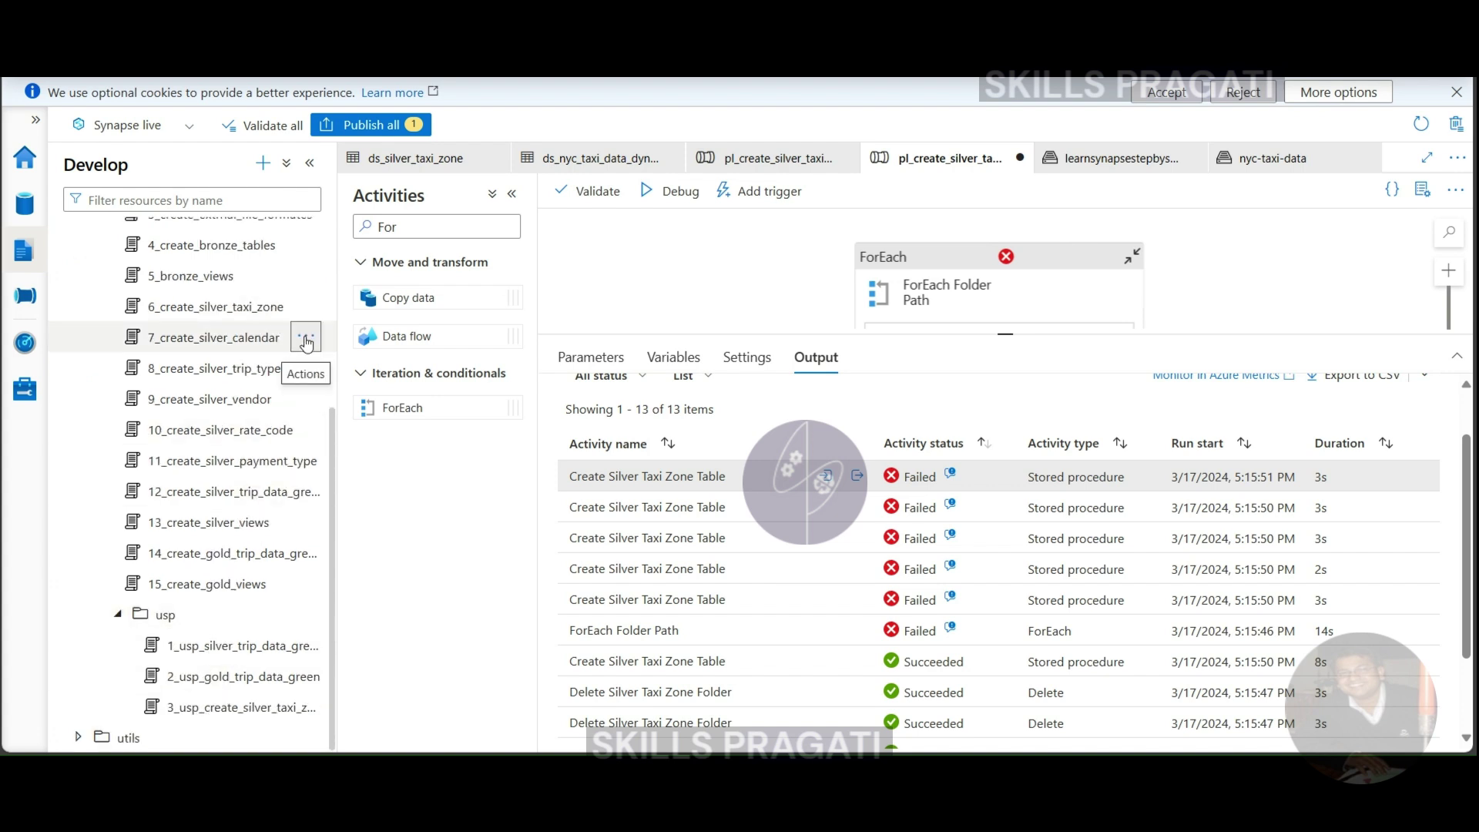
{"action": "left_click", "coordinate": [307, 343]}
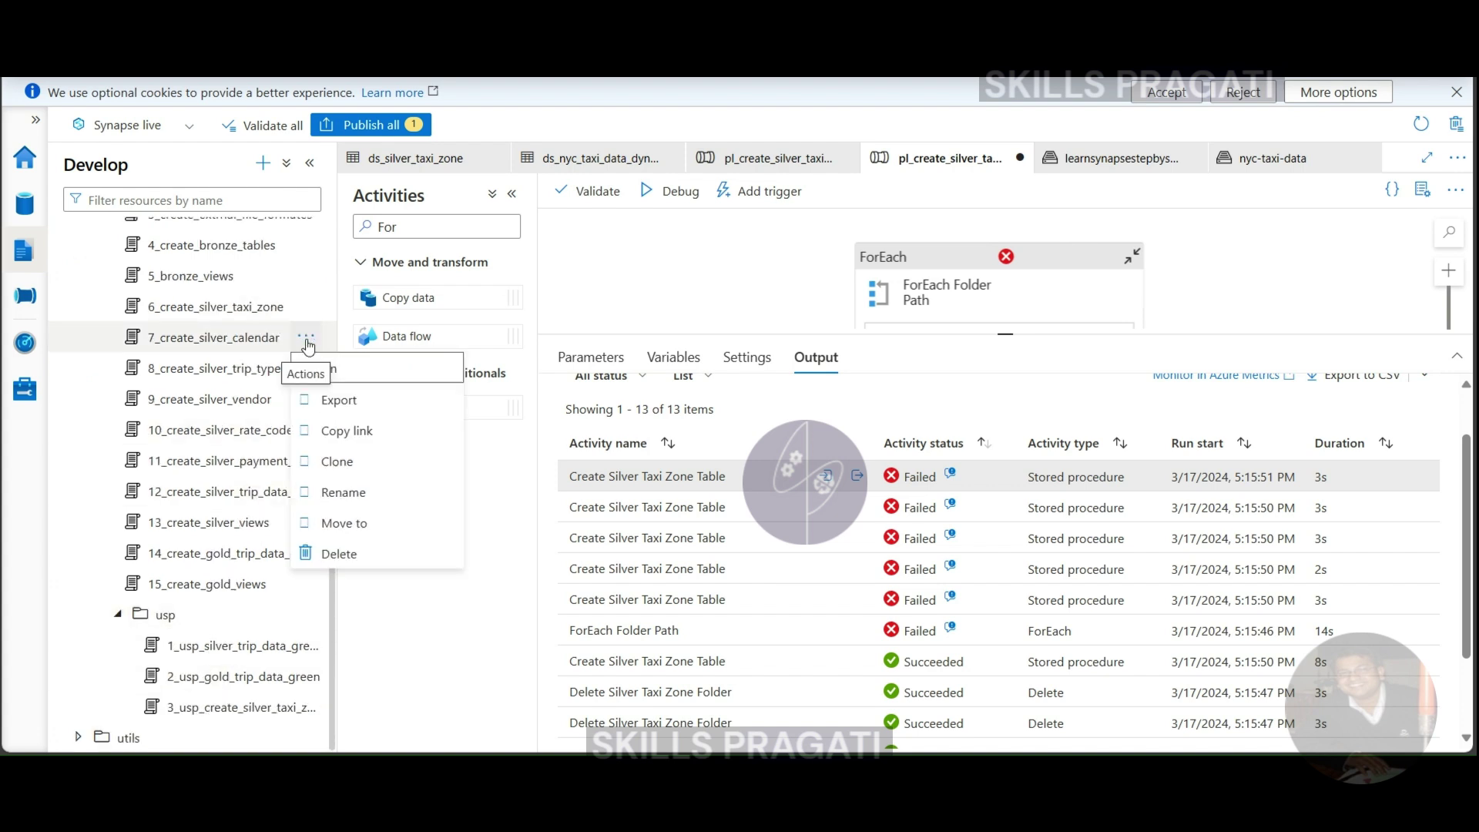
{"action": "left_click", "coordinate": [334, 461]}
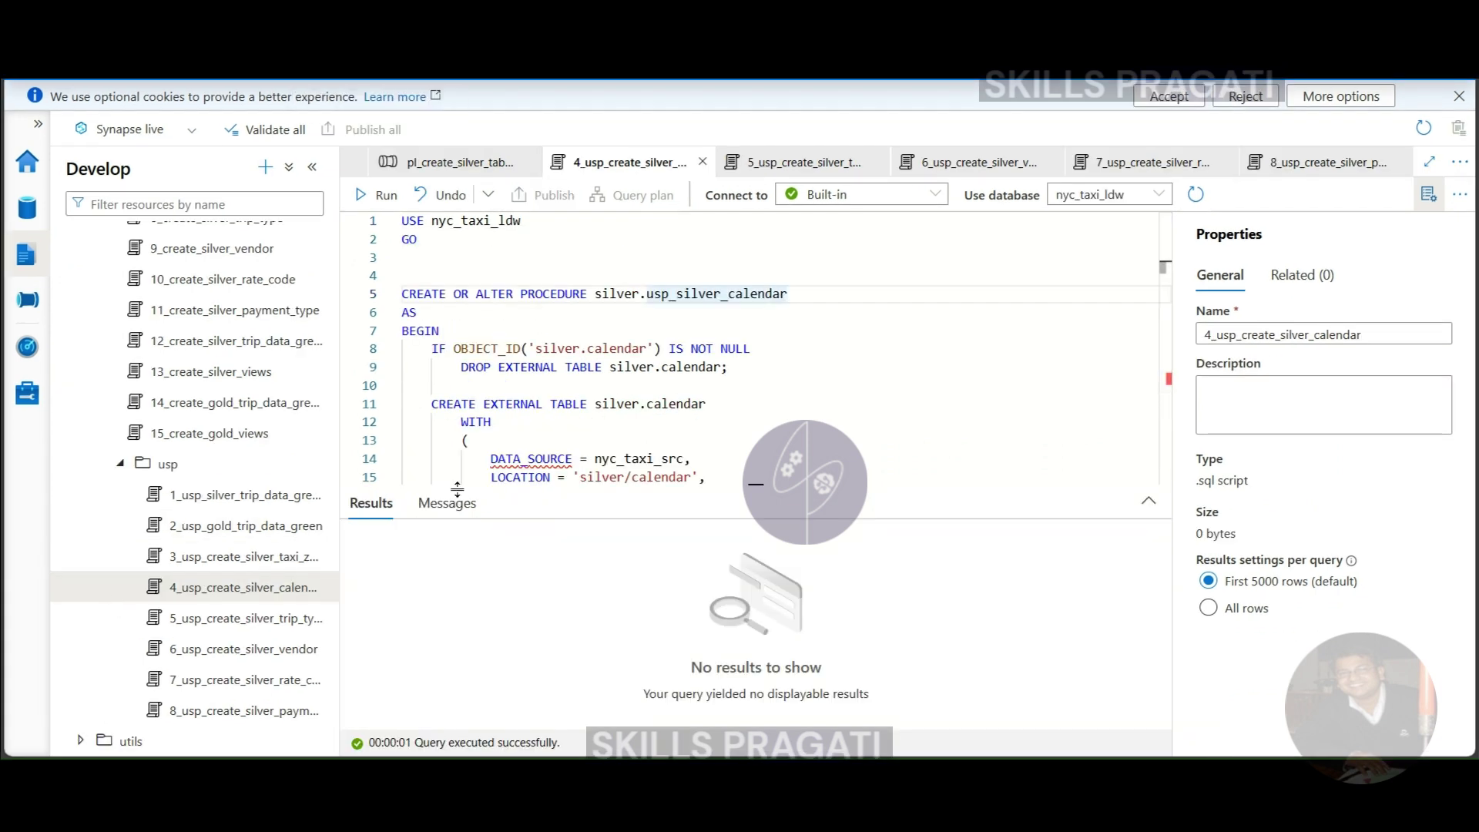
Step: Run the usp scripts 4 to 8 that create the silver calendar, trip type, vendor, rate code and payment type procedures
{"action": "left_click", "coordinate": [373, 196]}
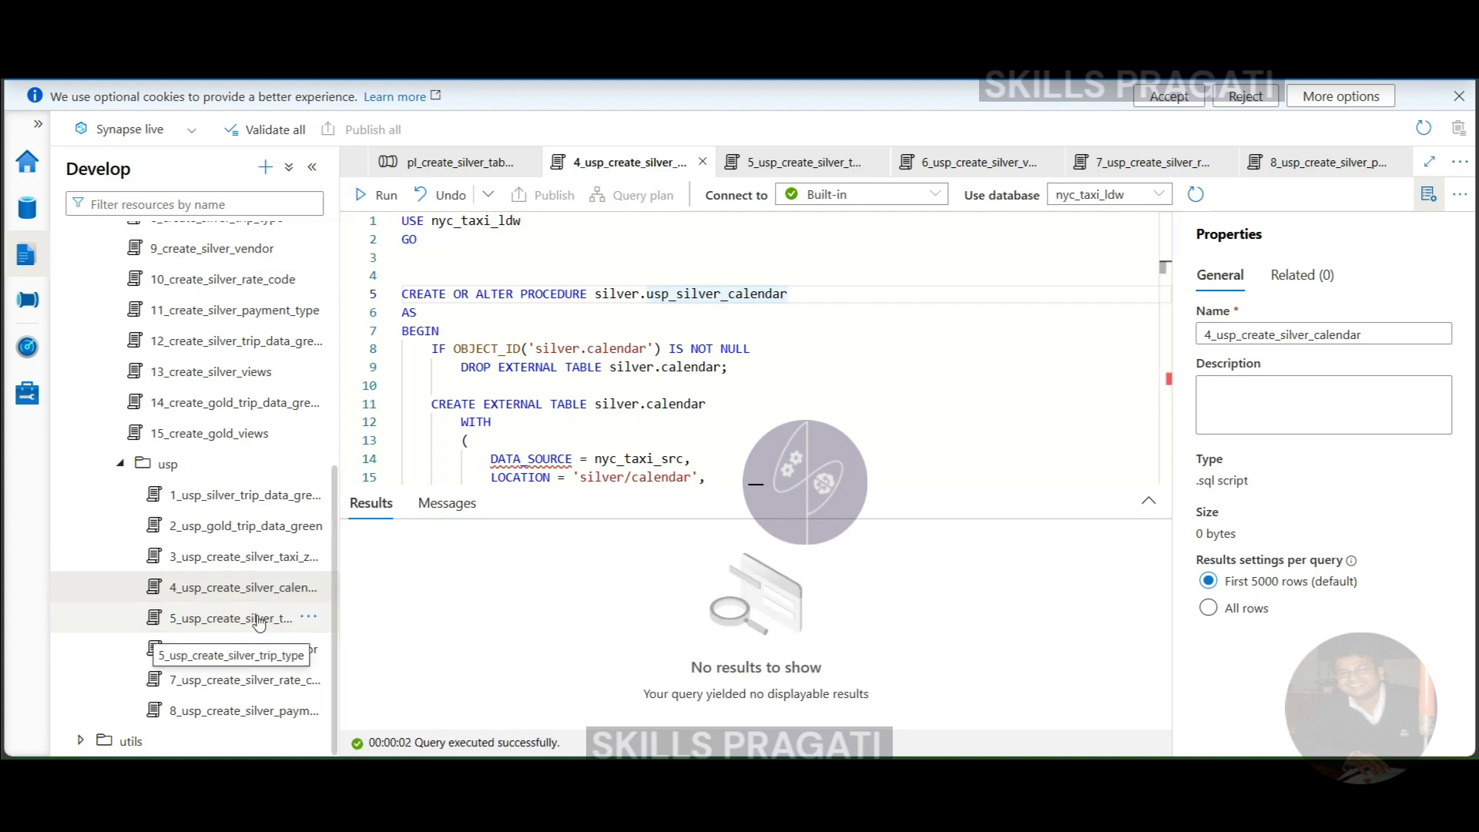
{"action": "left_click", "coordinate": [231, 617]}
{"action": "left_click", "coordinate": [375, 196]}
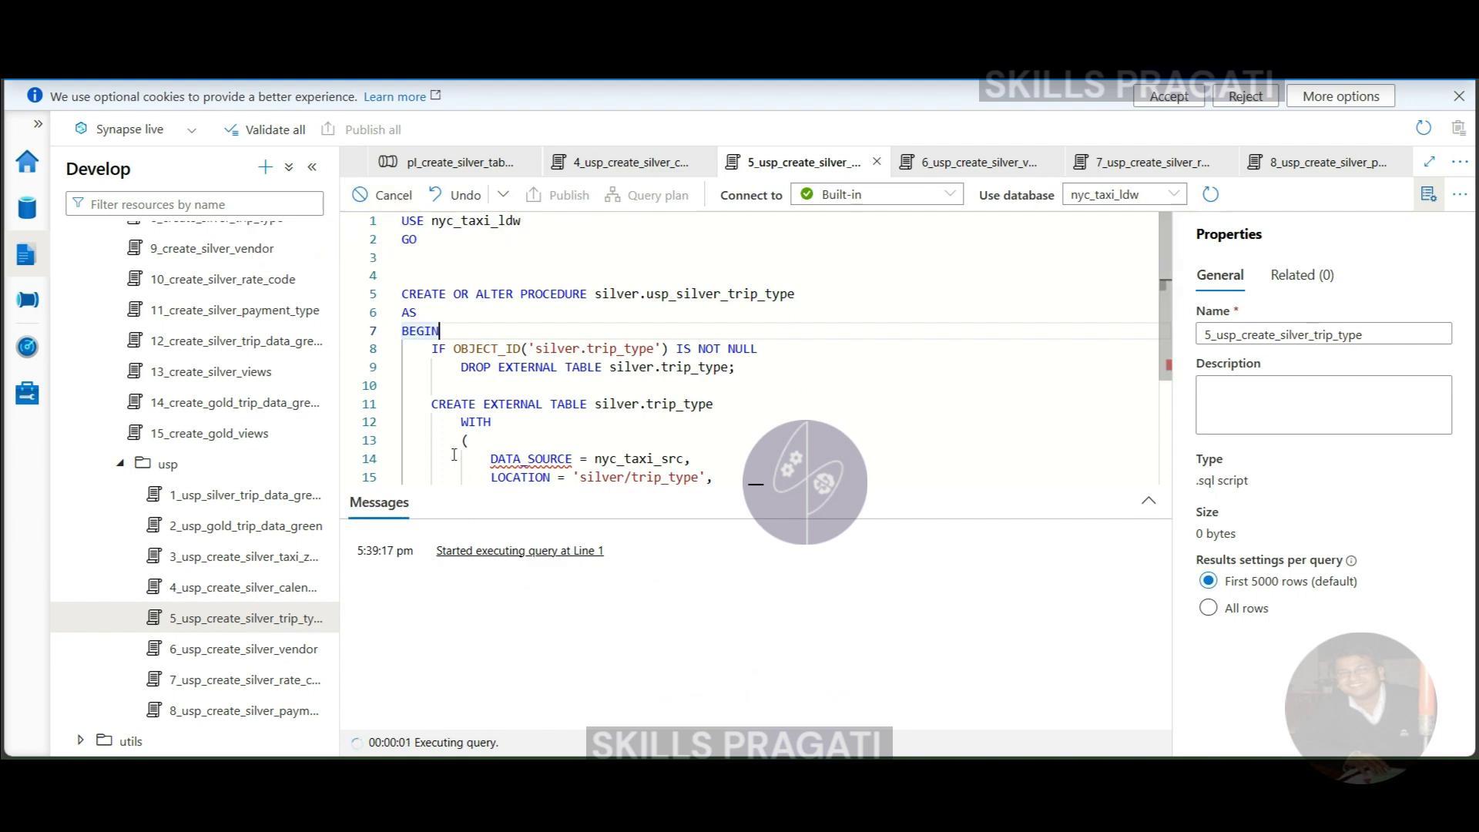
{"action": "left_click", "coordinate": [267, 652]}
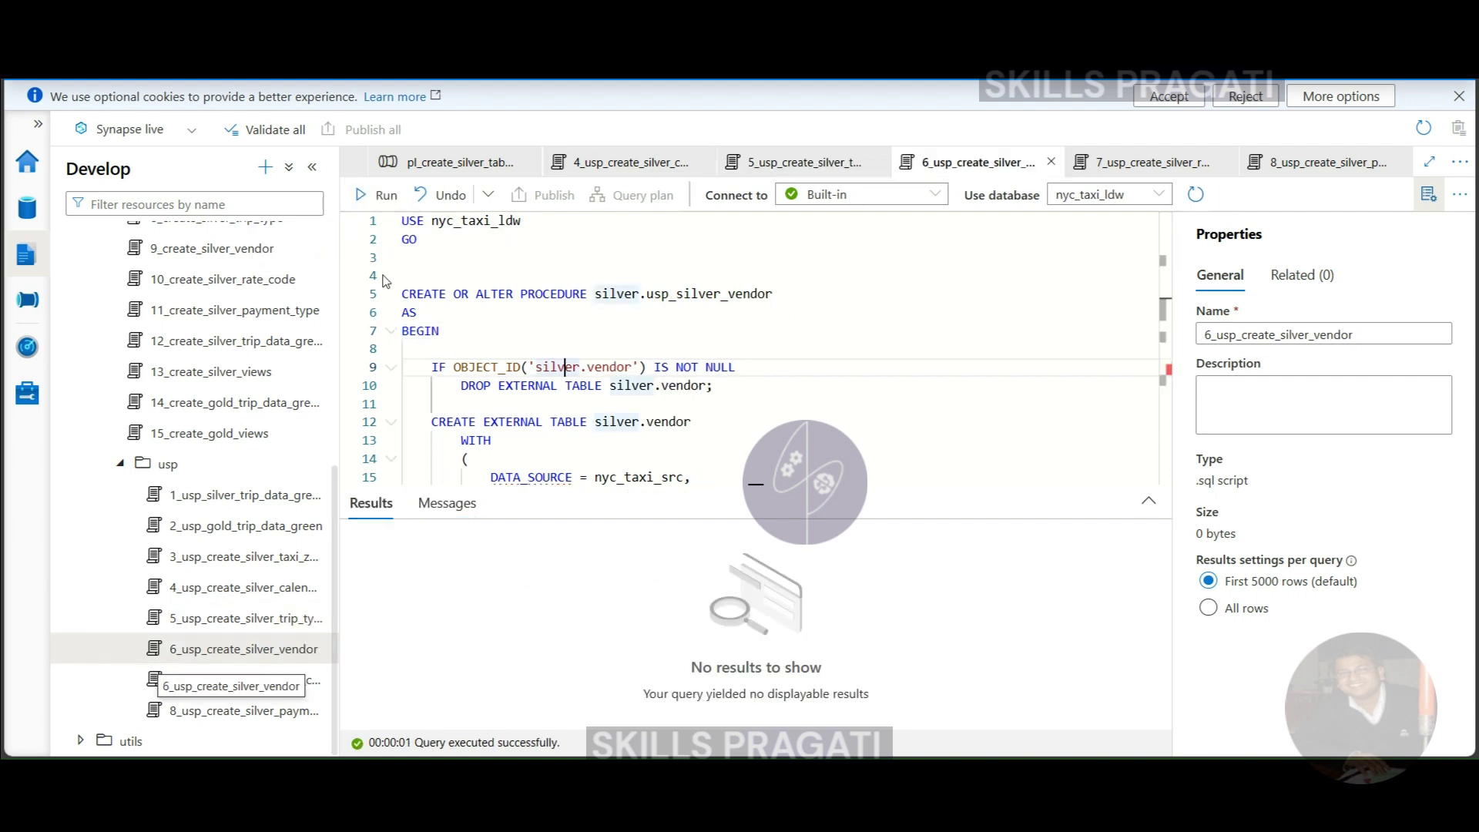
{"action": "left_click", "coordinate": [374, 196]}
{"action": "left_click", "coordinate": [239, 681]}
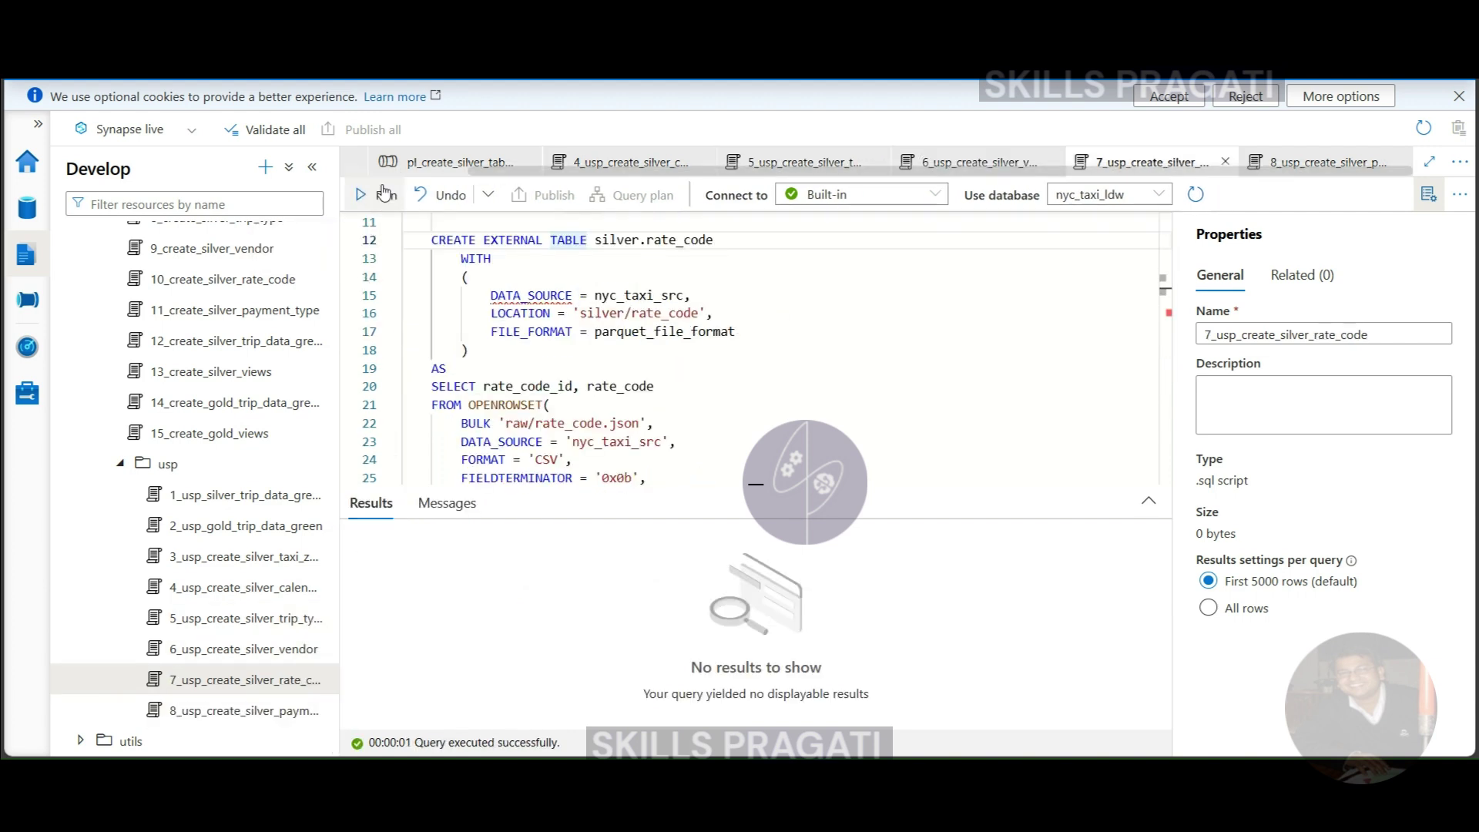
{"action": "left_click", "coordinate": [374, 196]}
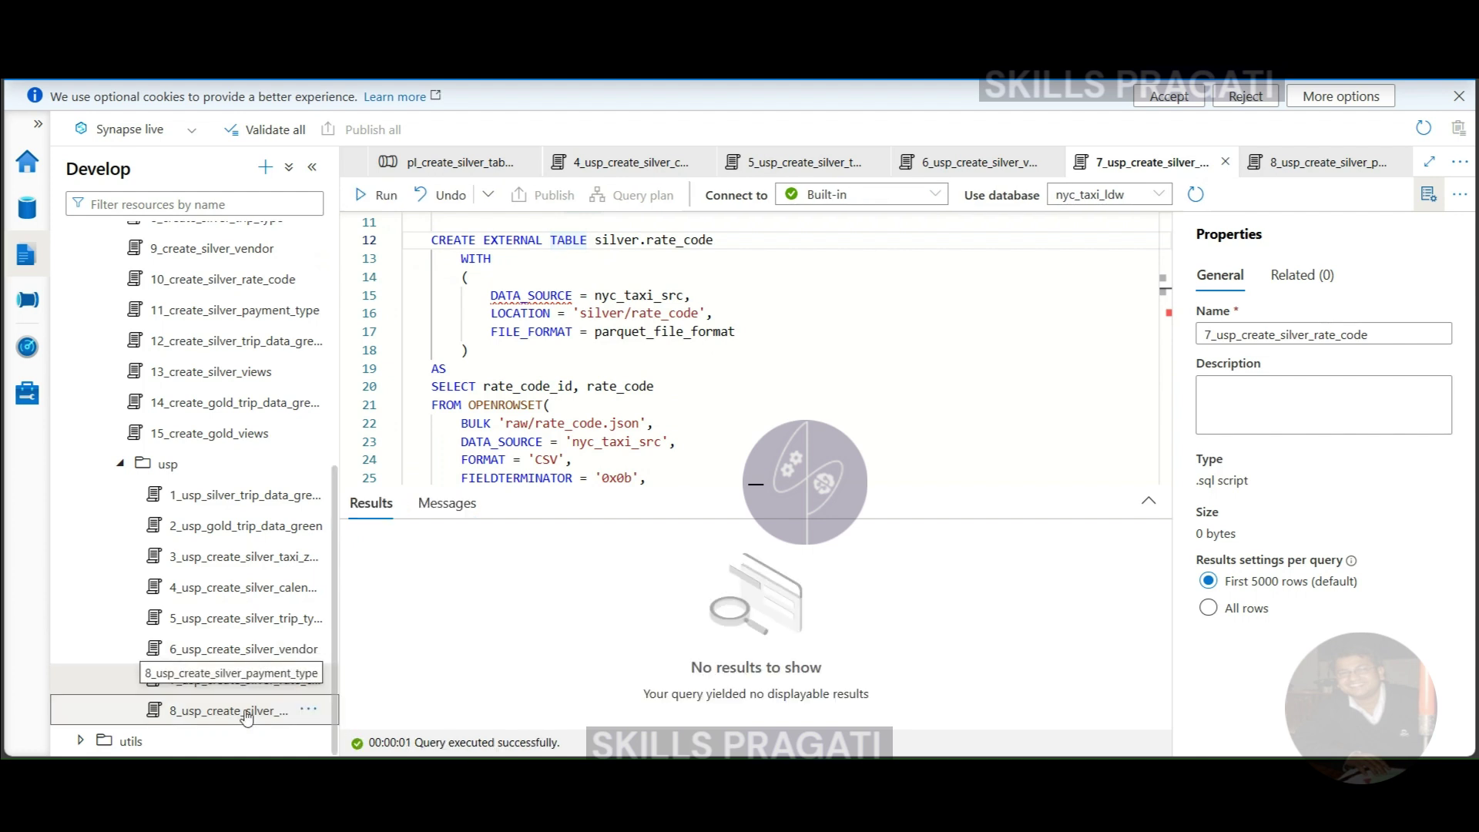
{"action": "left_click", "coordinate": [257, 710]}
{"action": "left_click", "coordinate": [385, 198]}
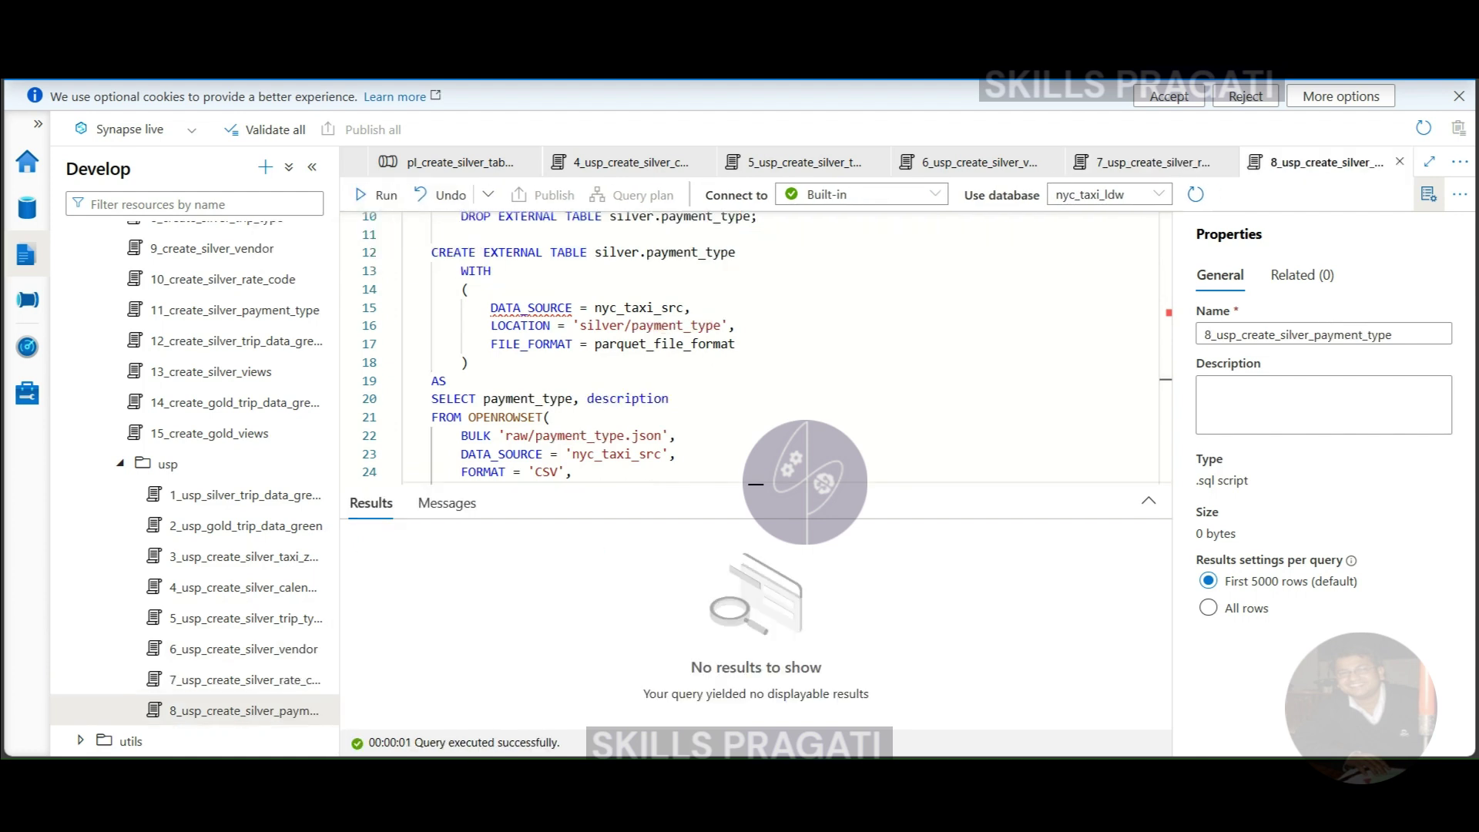
Step: Start a debug run of pl_create_silver_tables and enlarge the output to follow its activity runs
{"action": "left_click", "coordinate": [443, 168]}
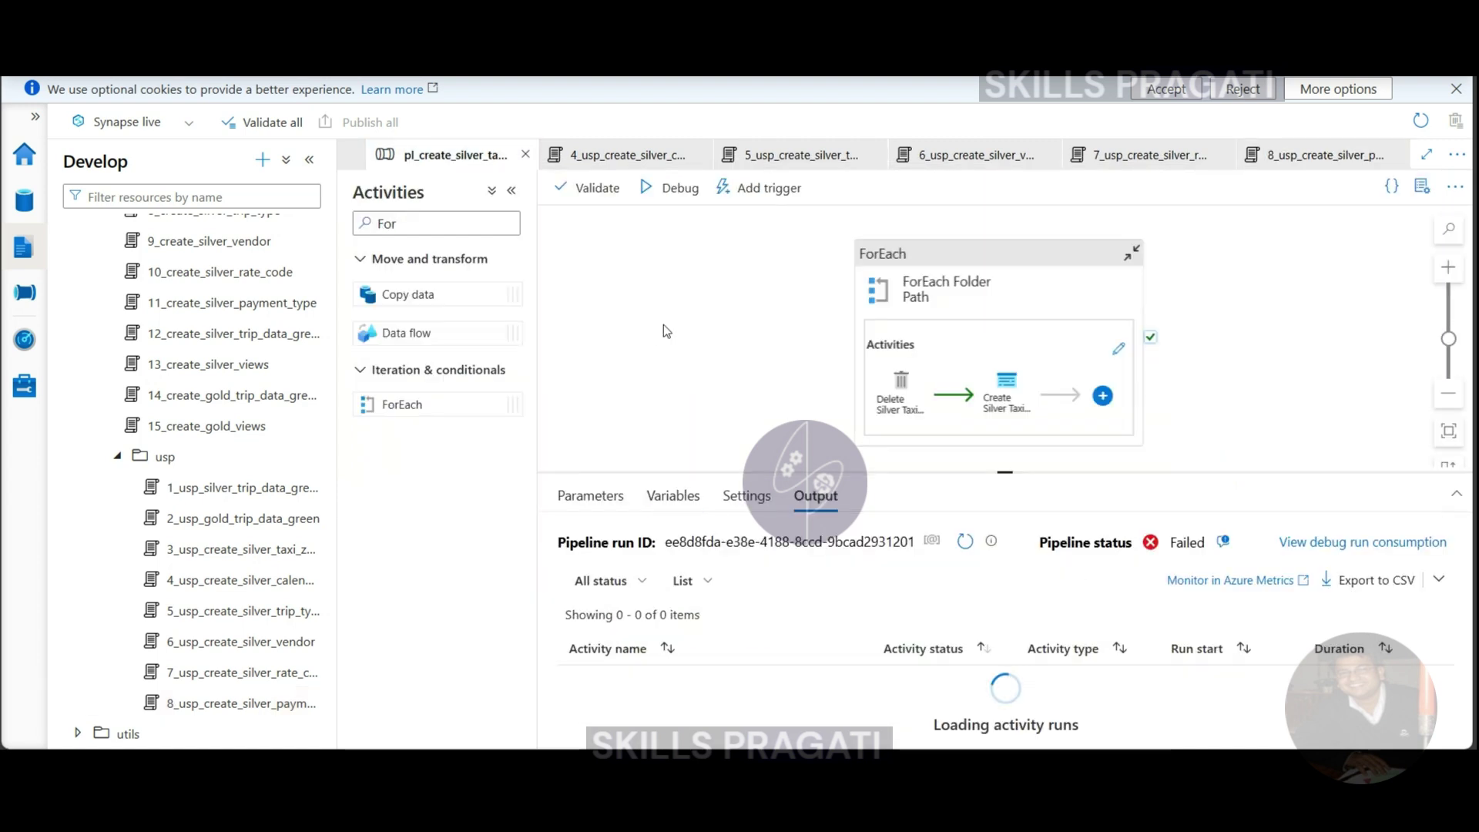
{"action": "left_click", "coordinate": [670, 188]}
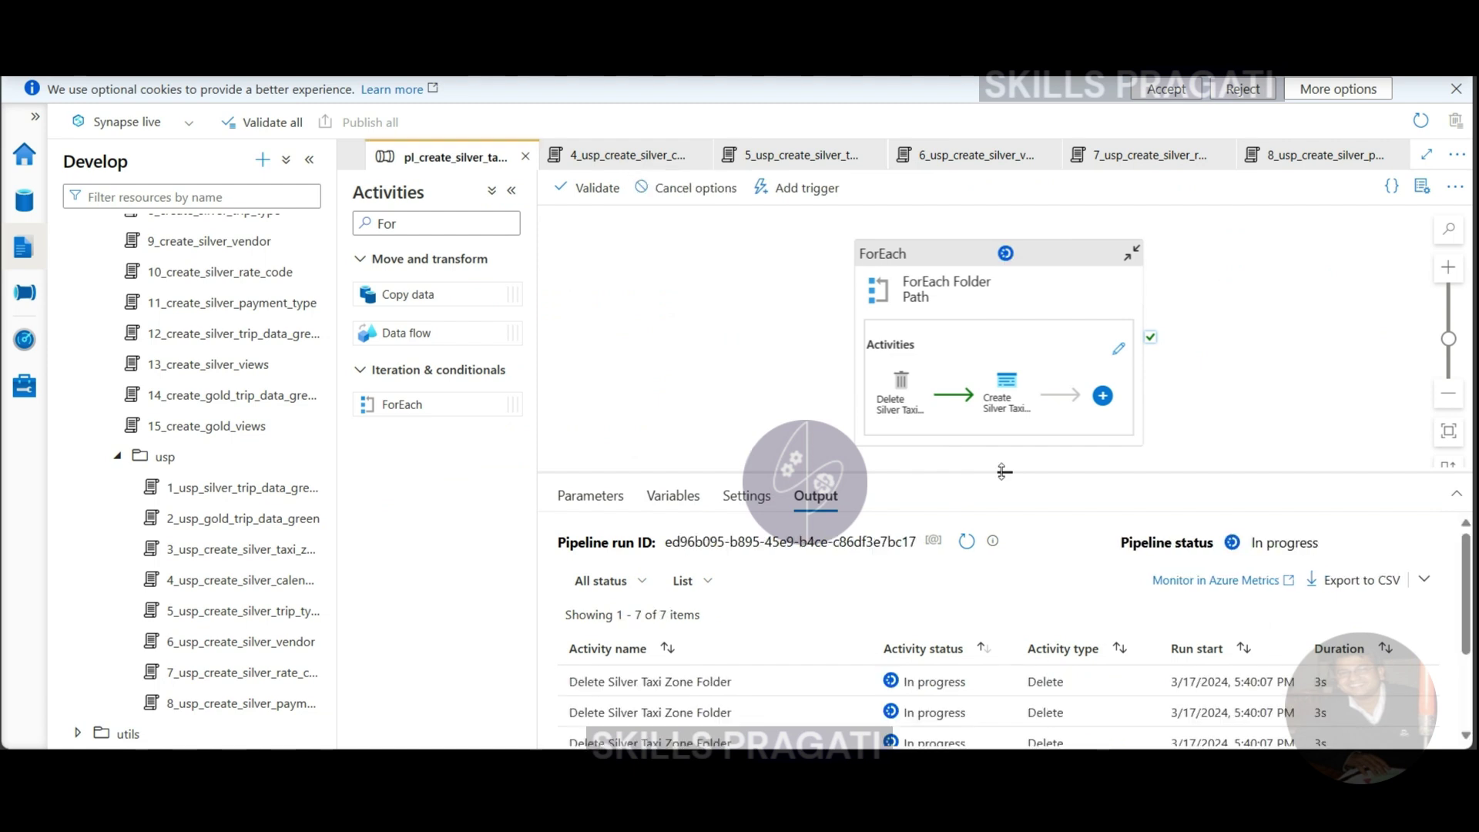
{"action": "left_click_drag", "start_coordinate": [1004, 471], "coordinate": [1003, 287]}
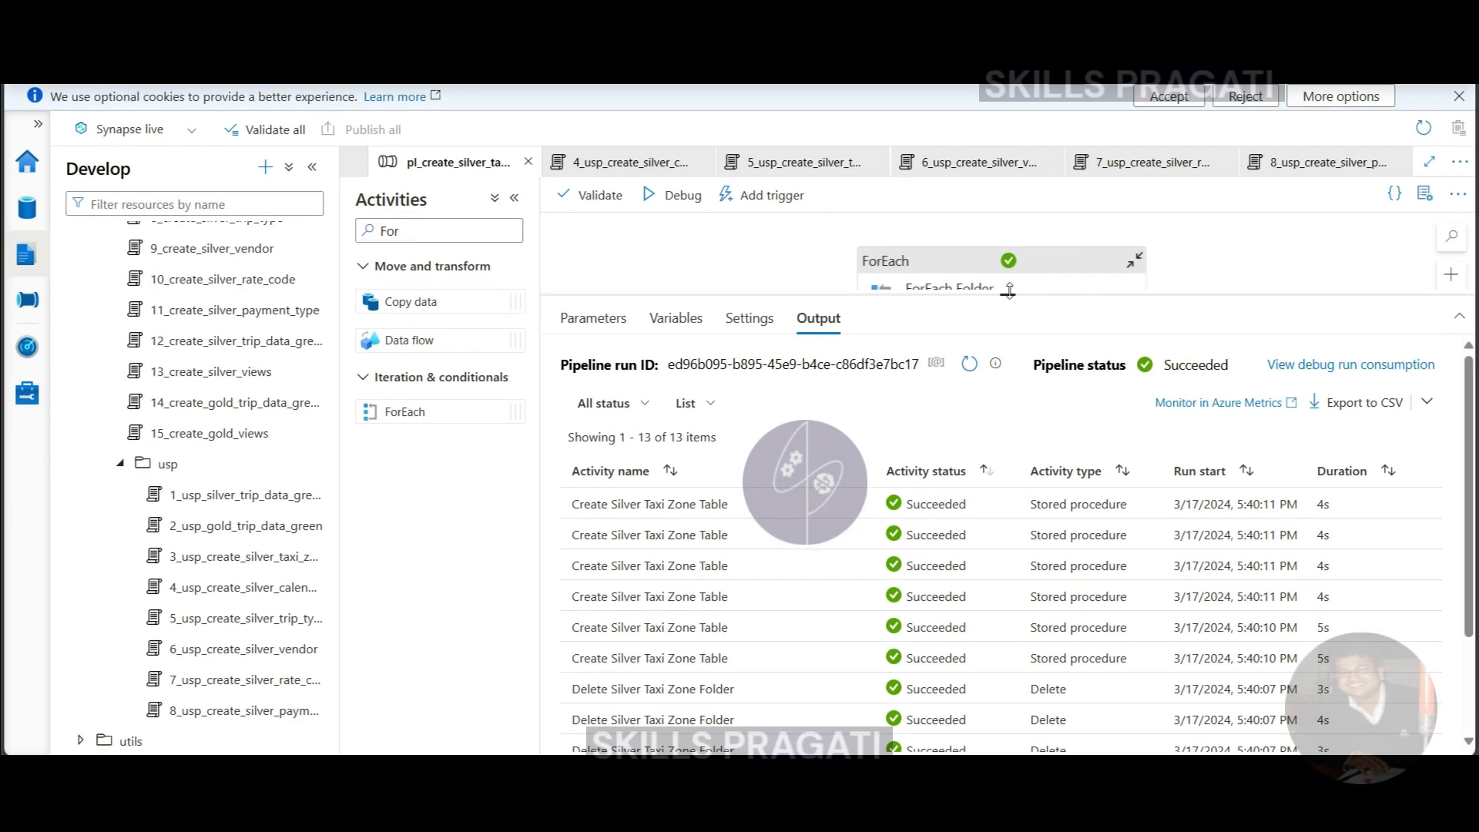
Step: Inside the ForEach Folder Path activity, rename the Delete activity to Delete Silver Folder
{"action": "left_click_drag", "start_coordinate": [1009, 291], "coordinate": [1007, 506]}
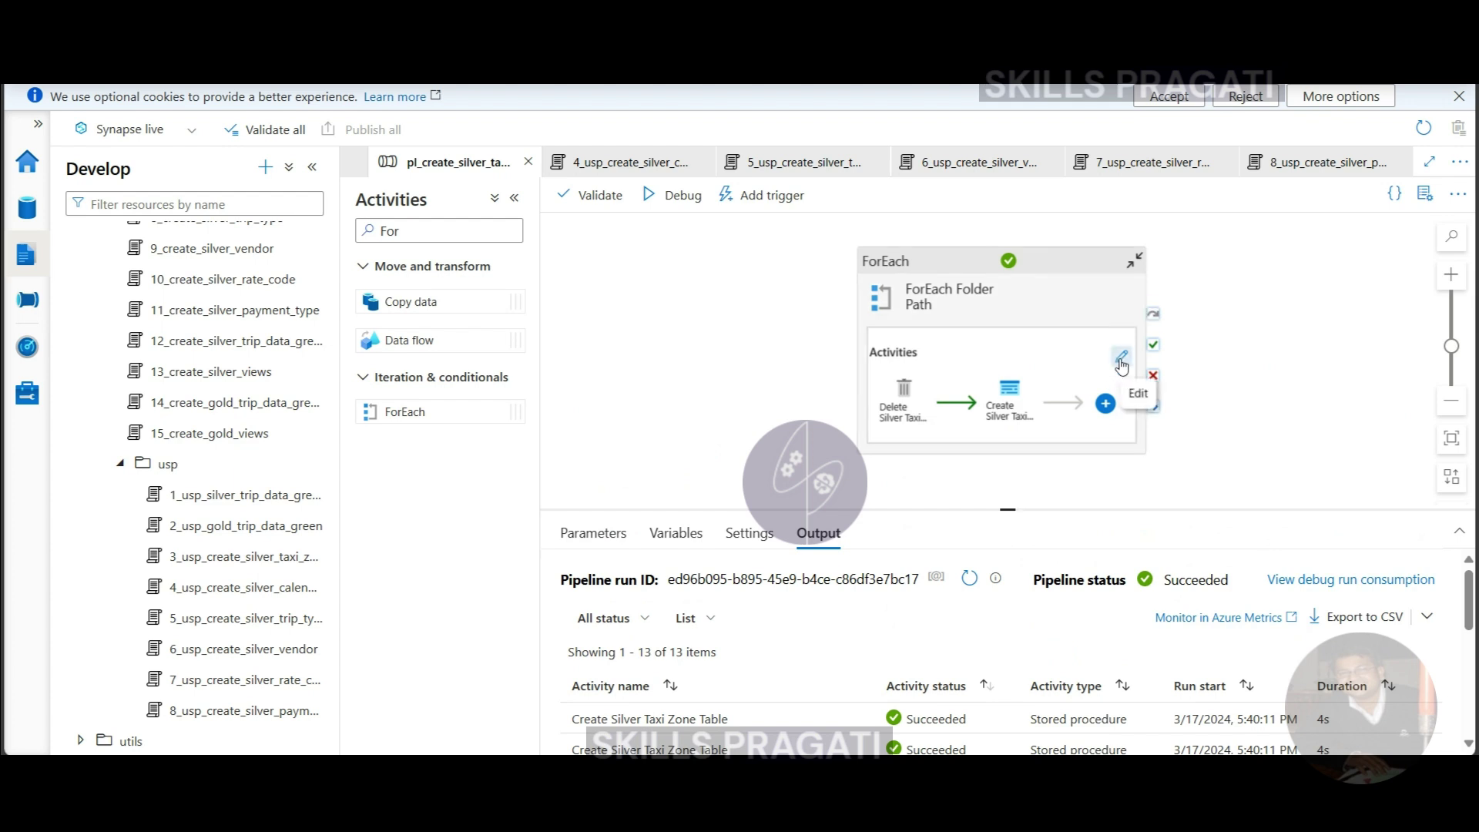
{"action": "left_click", "coordinate": [1121, 361]}
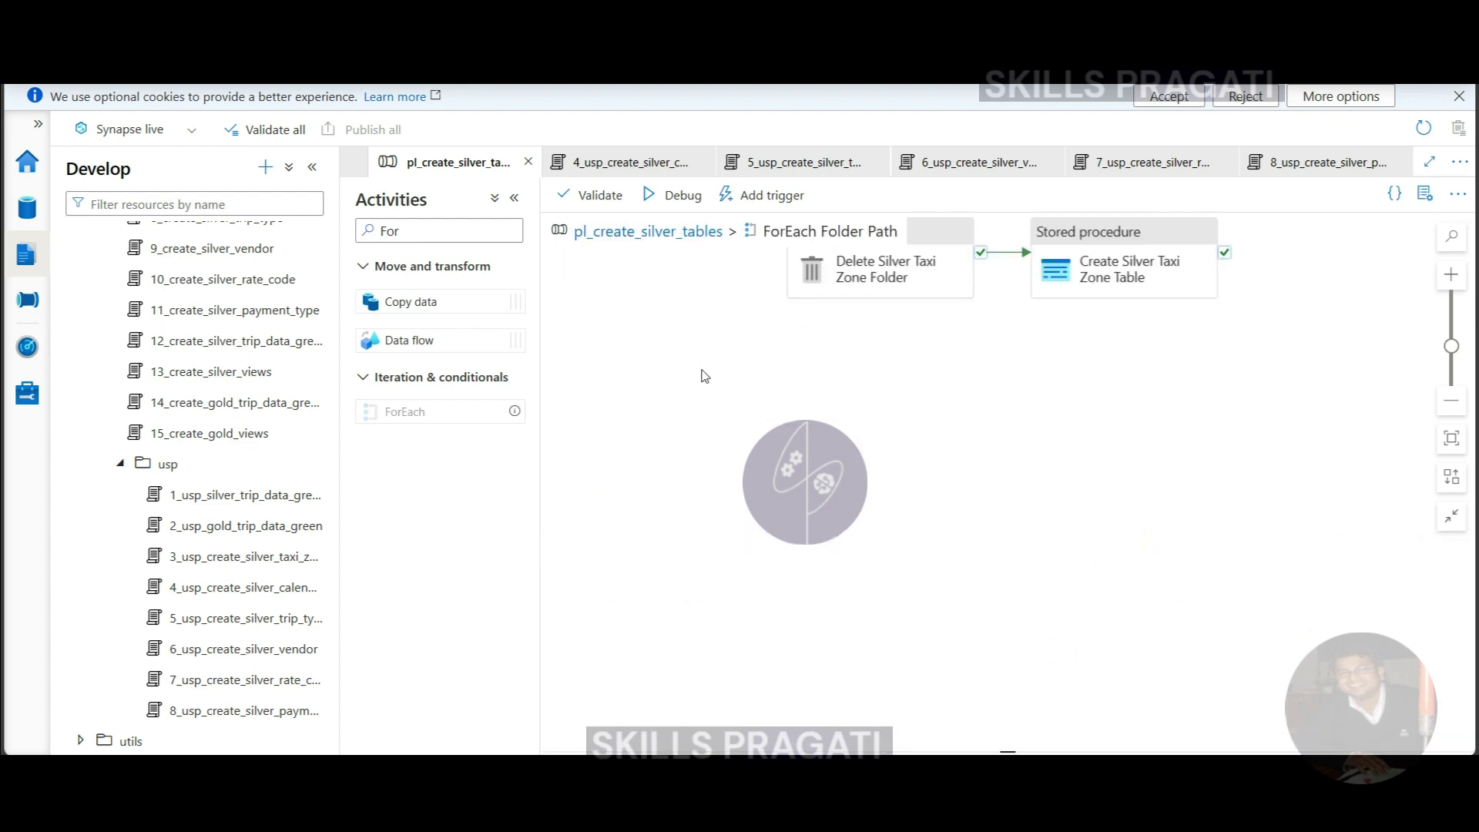
{"action": "left_click", "coordinate": [924, 241]}
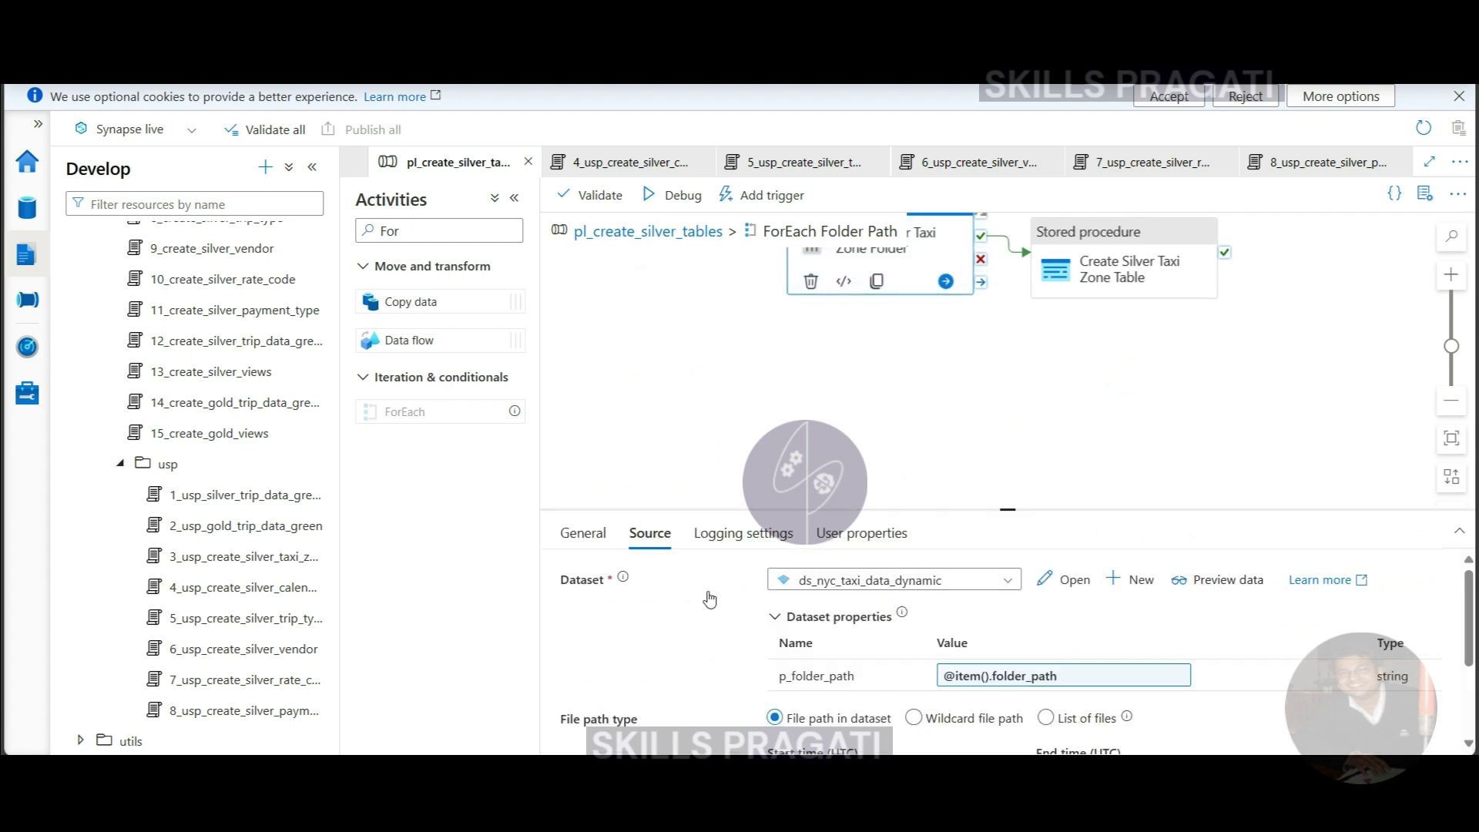
{"action": "left_click", "coordinate": [583, 532]}
{"action": "left_click_drag", "start_coordinate": [848, 579], "coordinate": [903, 580]}
{"action": "key", "text": "BackSpace"}
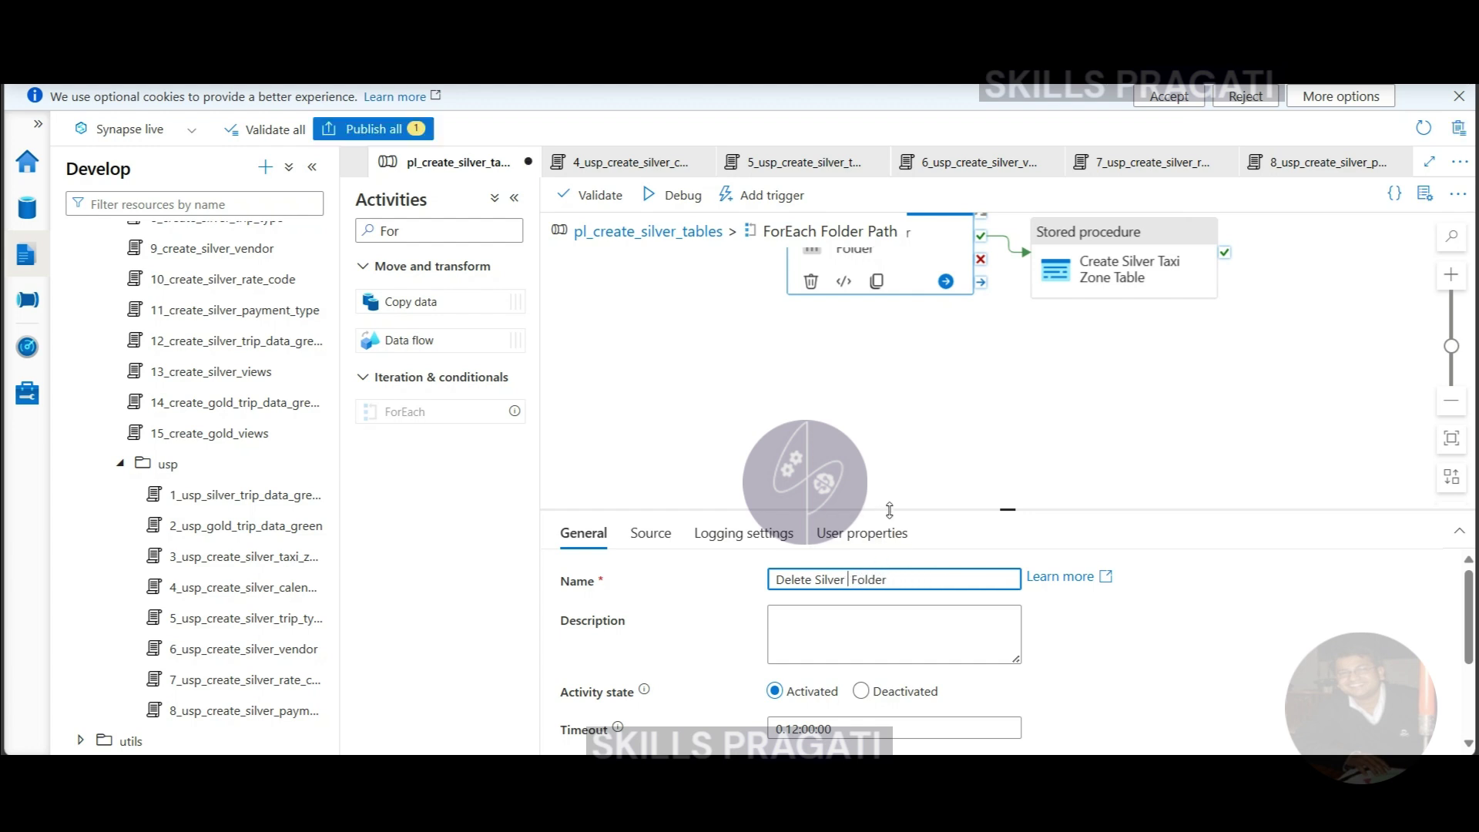
{"action": "left_click", "coordinate": [1137, 238]}
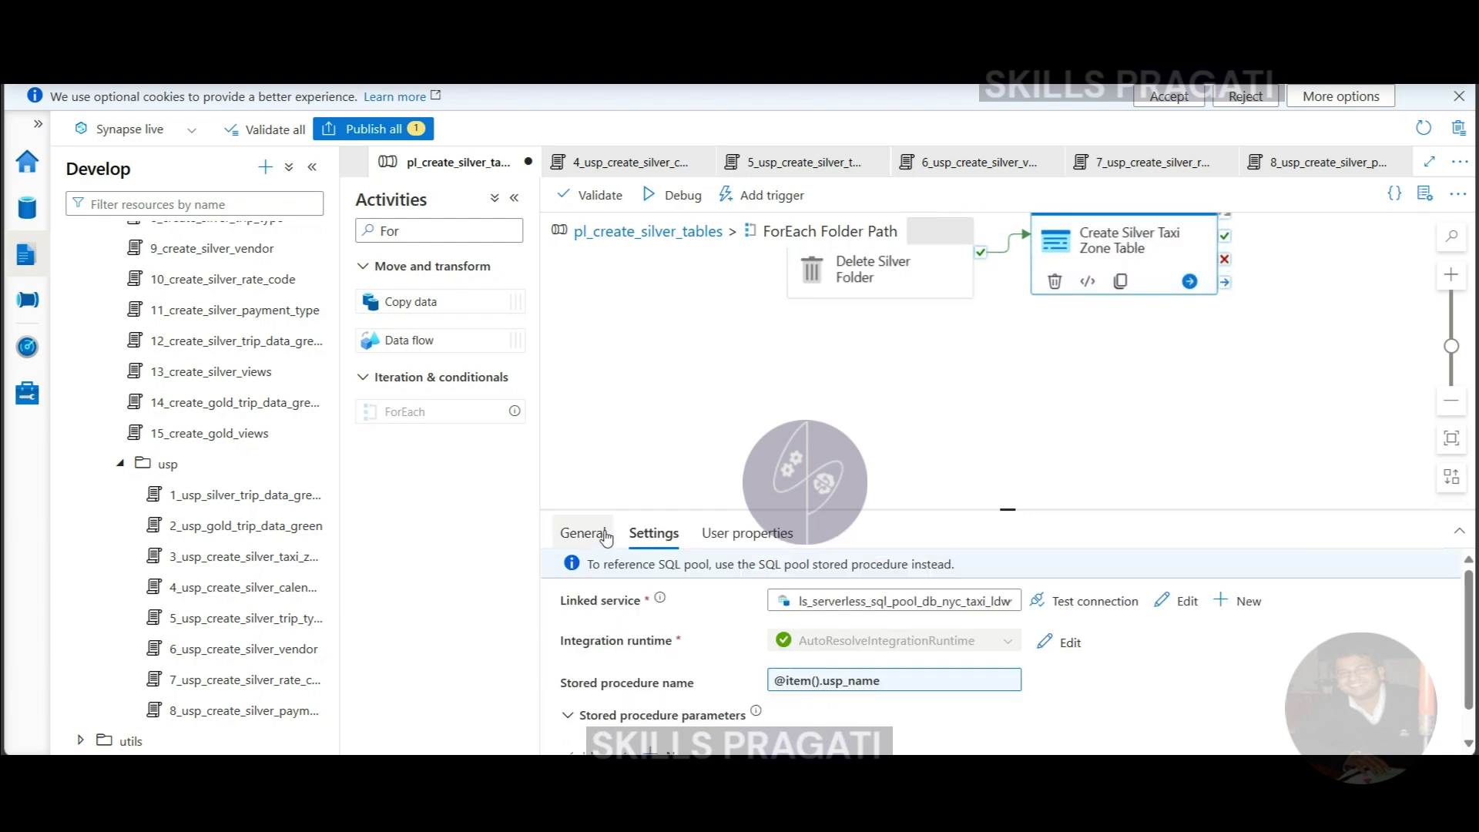
{"action": "left_click", "coordinate": [925, 236]}
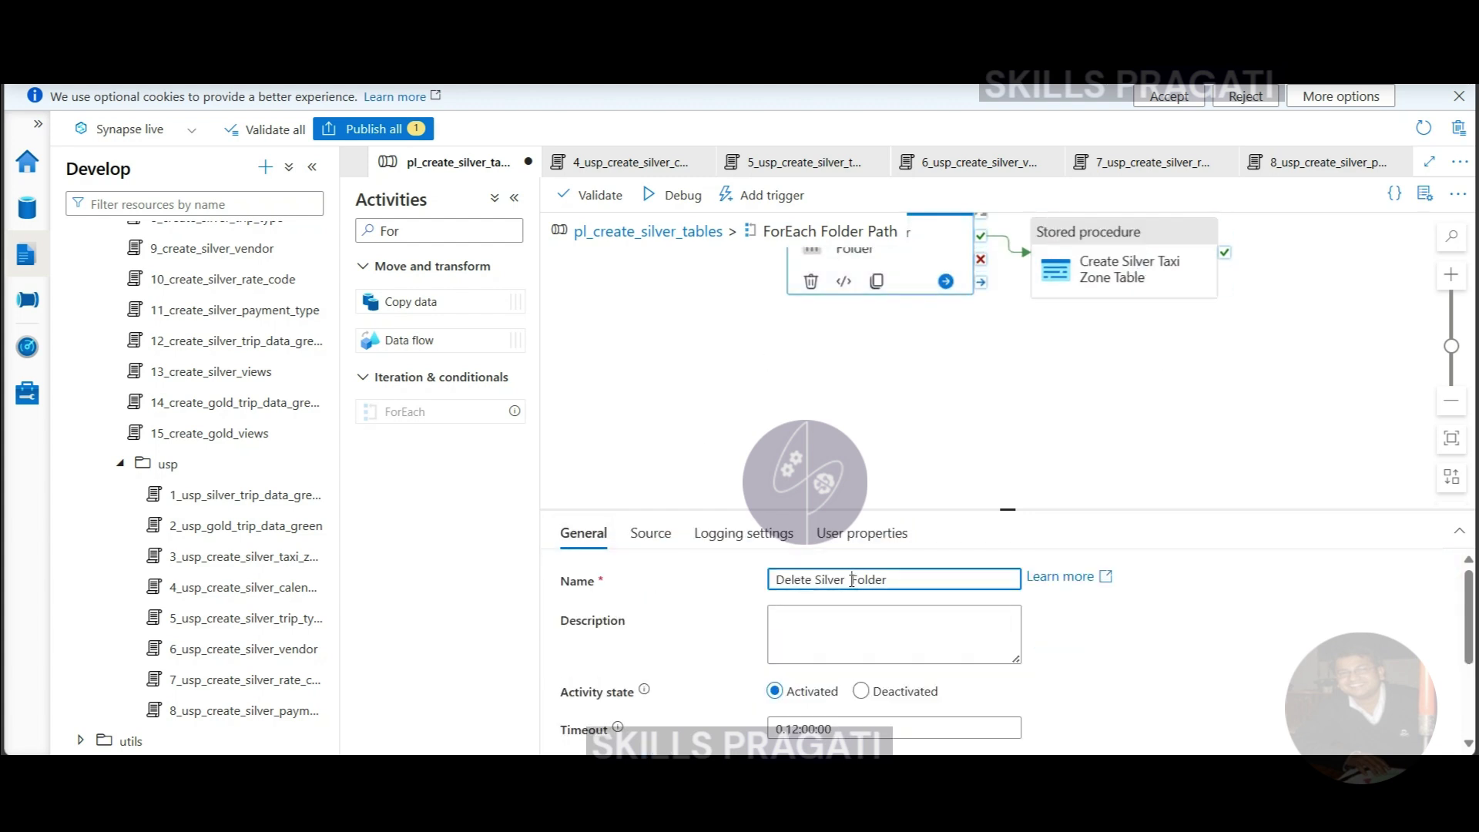
Step: Rename the stored procedure activity inside the ForEach to Create Silver Table
{"action": "left_click", "coordinate": [1092, 231]}
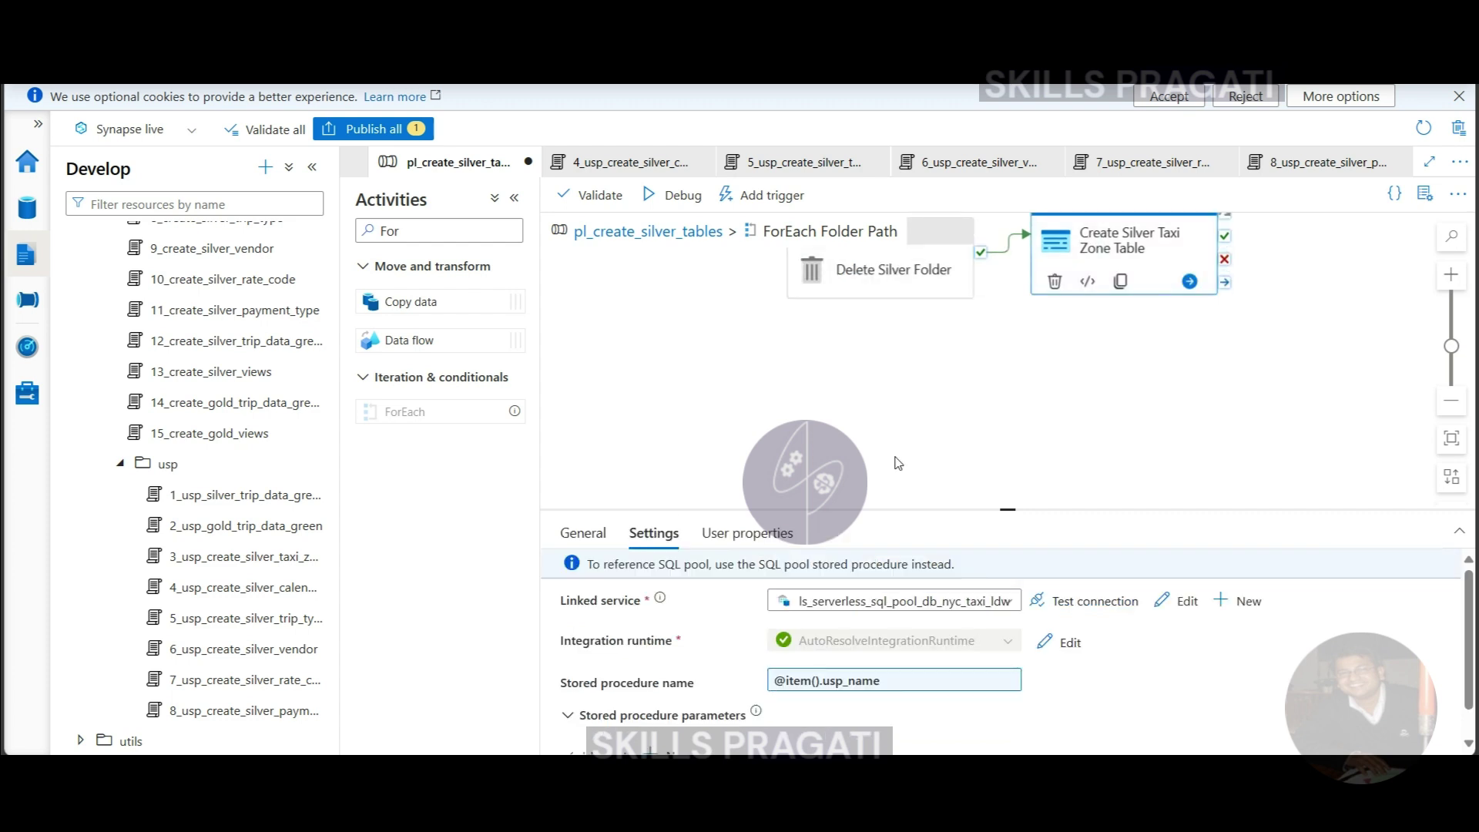
{"action": "left_click", "coordinate": [583, 532]}
{"action": "left_click_drag", "start_coordinate": [848, 579], "coordinate": [901, 579]}
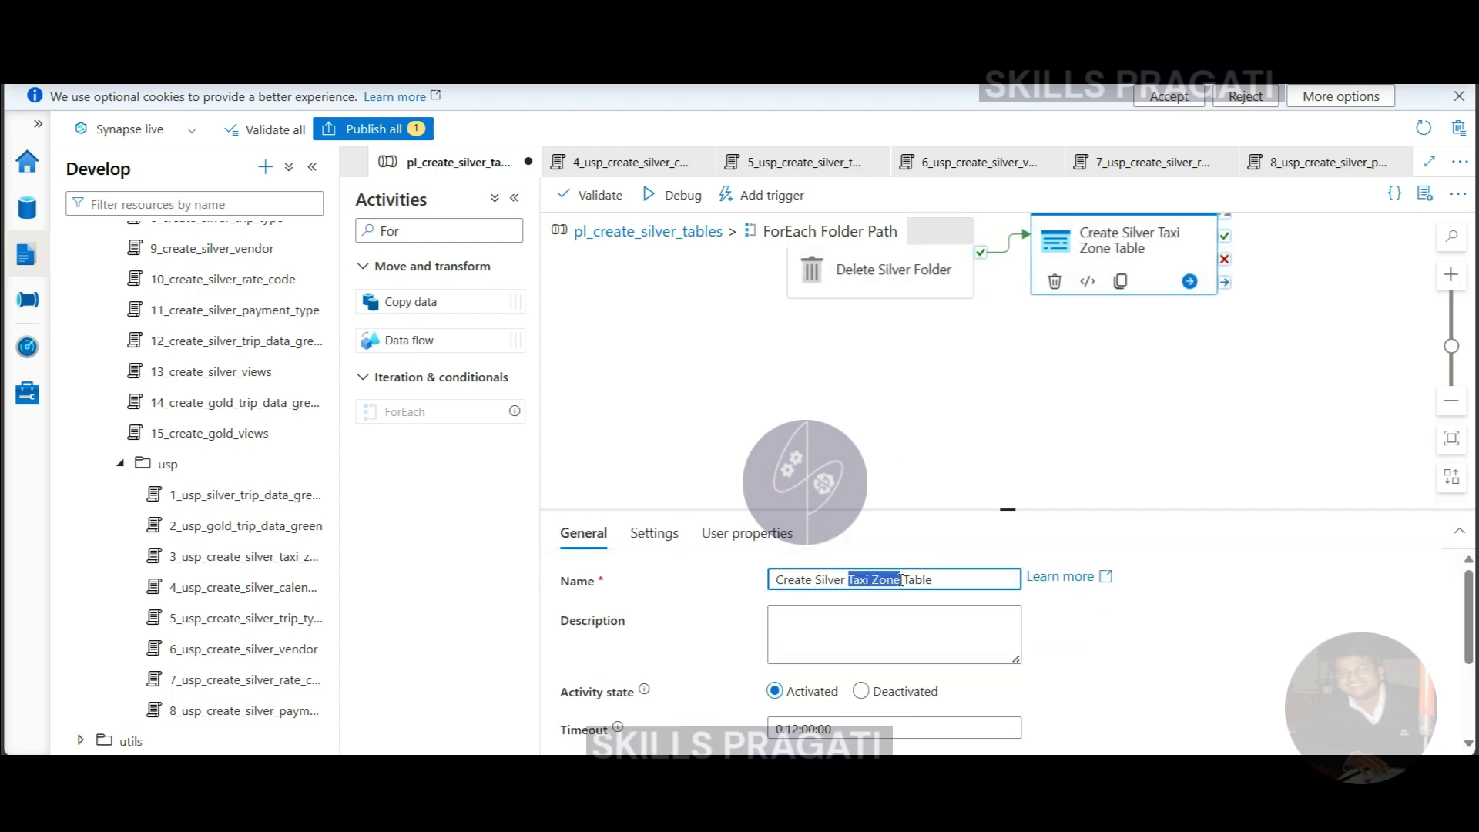
{"action": "key", "text": "BackSpace"}
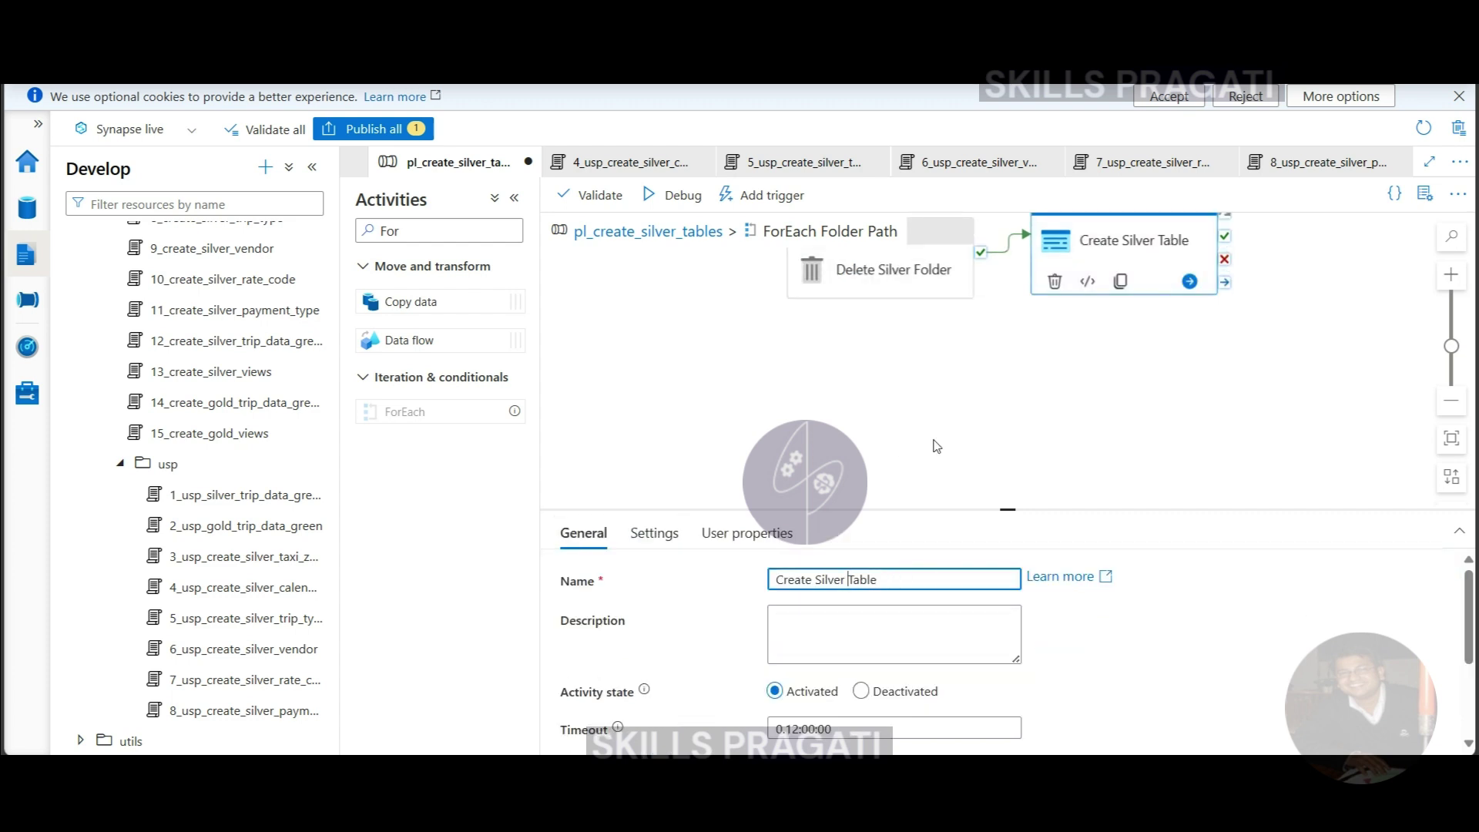
{"action": "left_click", "coordinate": [935, 443]}
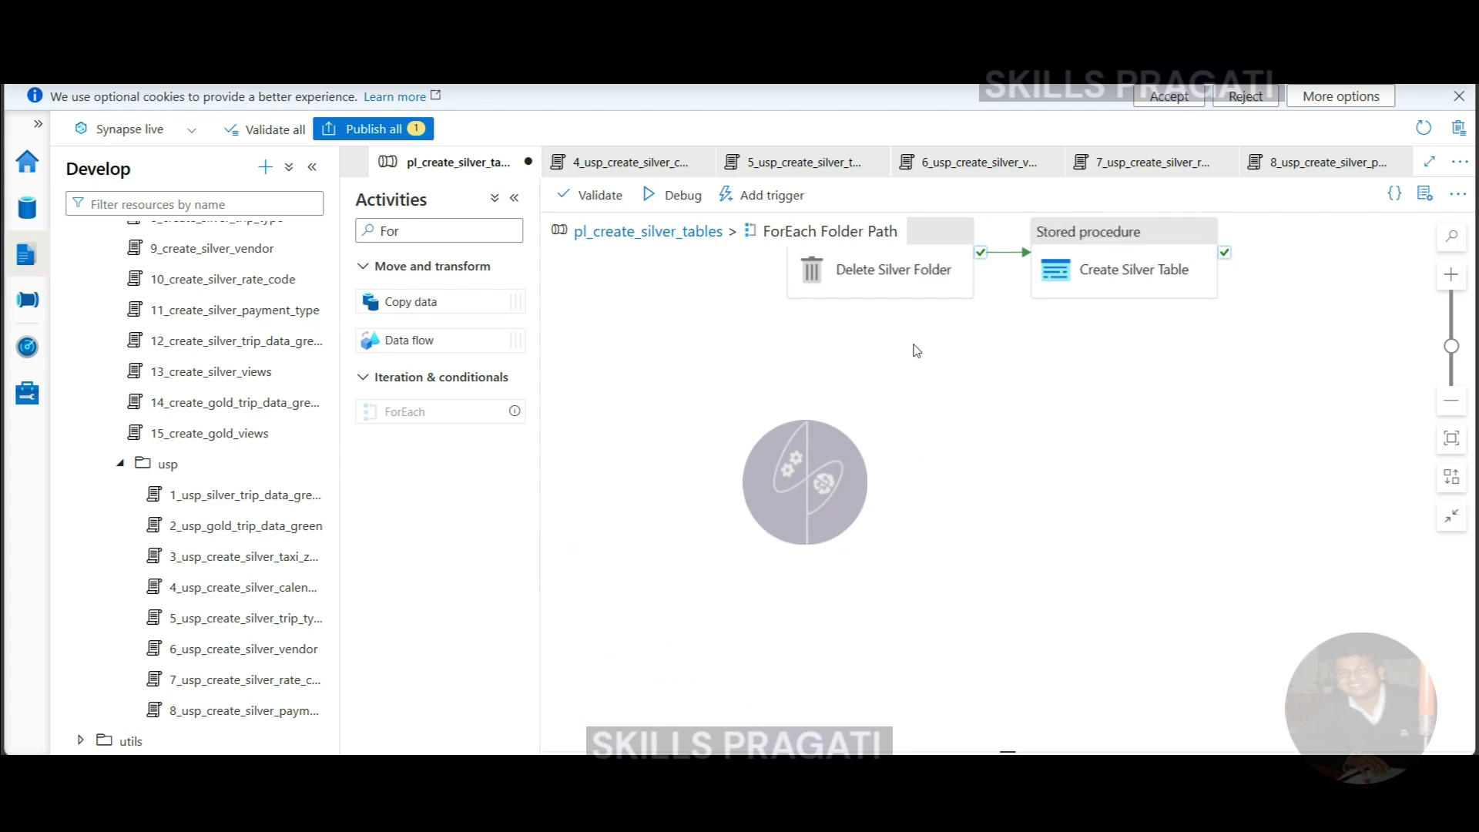
Step: Return to the main pl_create_silver_tables canvas, start another debug run and review all activity runs
{"action": "left_click", "coordinate": [671, 241]}
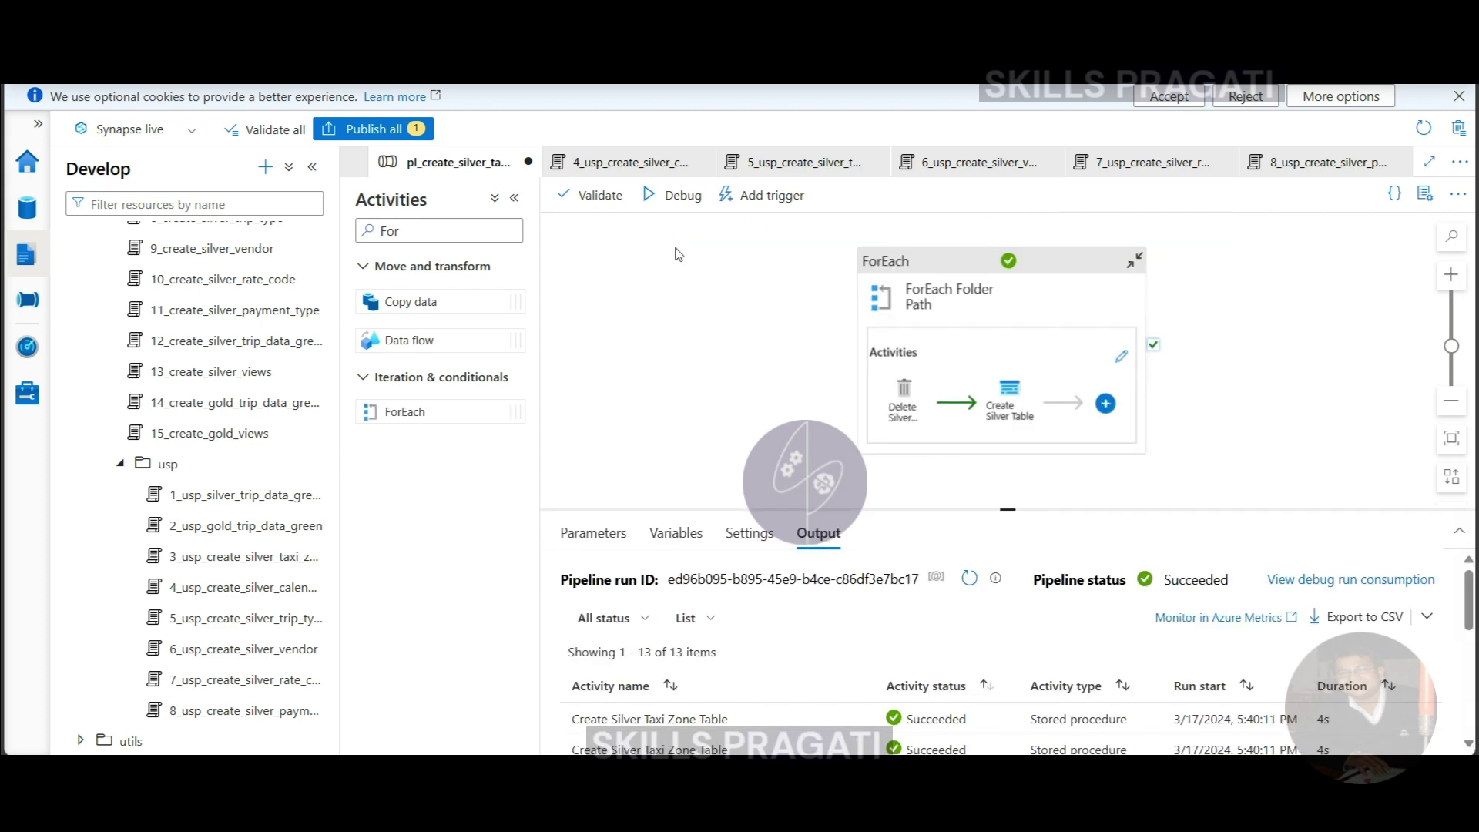
{"action": "left_click", "coordinate": [941, 447]}
{"action": "left_click_drag", "start_coordinate": [1010, 509], "coordinate": [1013, 382]}
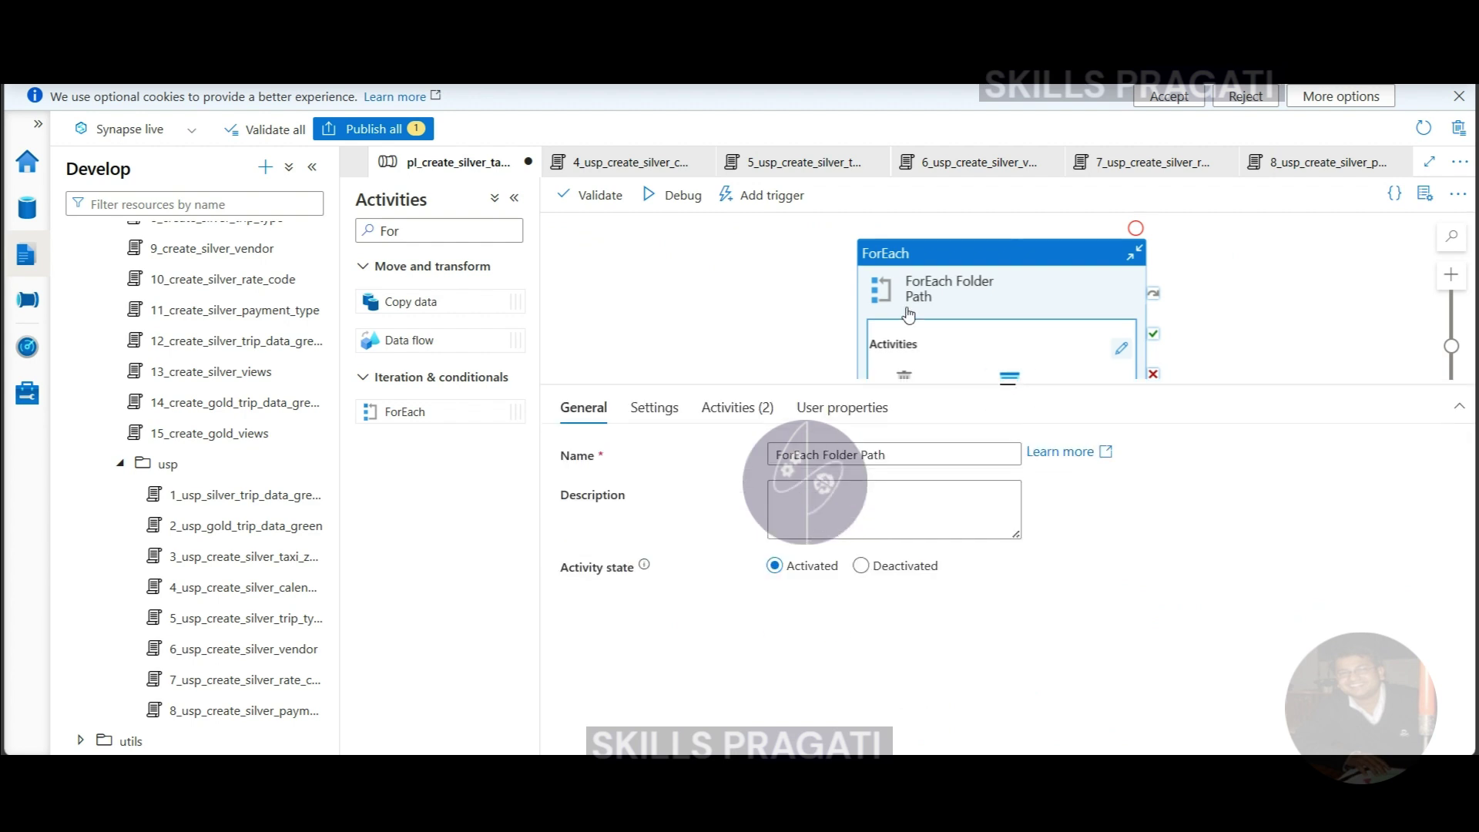
{"action": "left_click", "coordinate": [669, 198]}
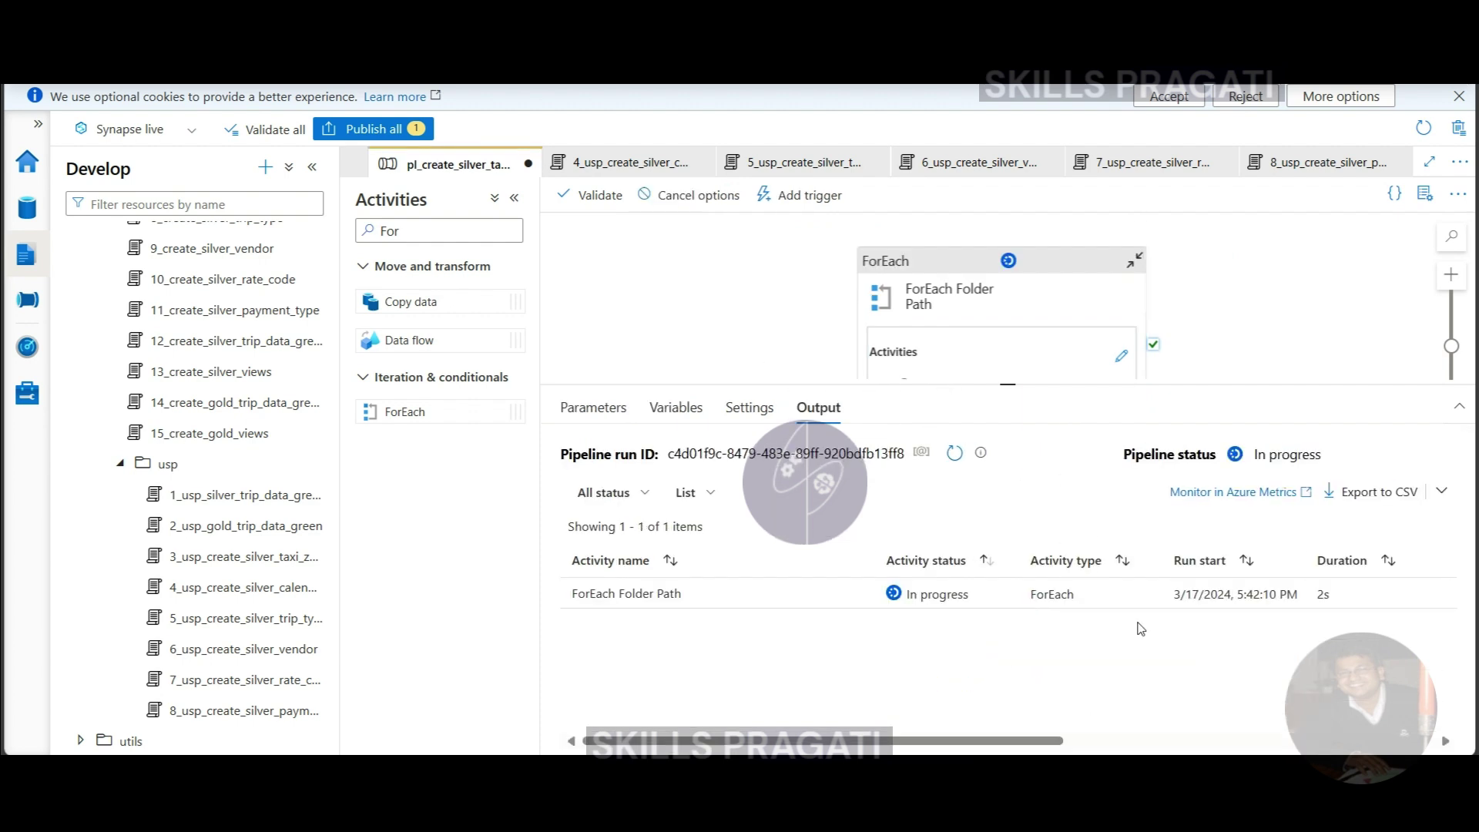
{"action": "left_click_drag", "start_coordinate": [1021, 383], "coordinate": [1017, 310]}
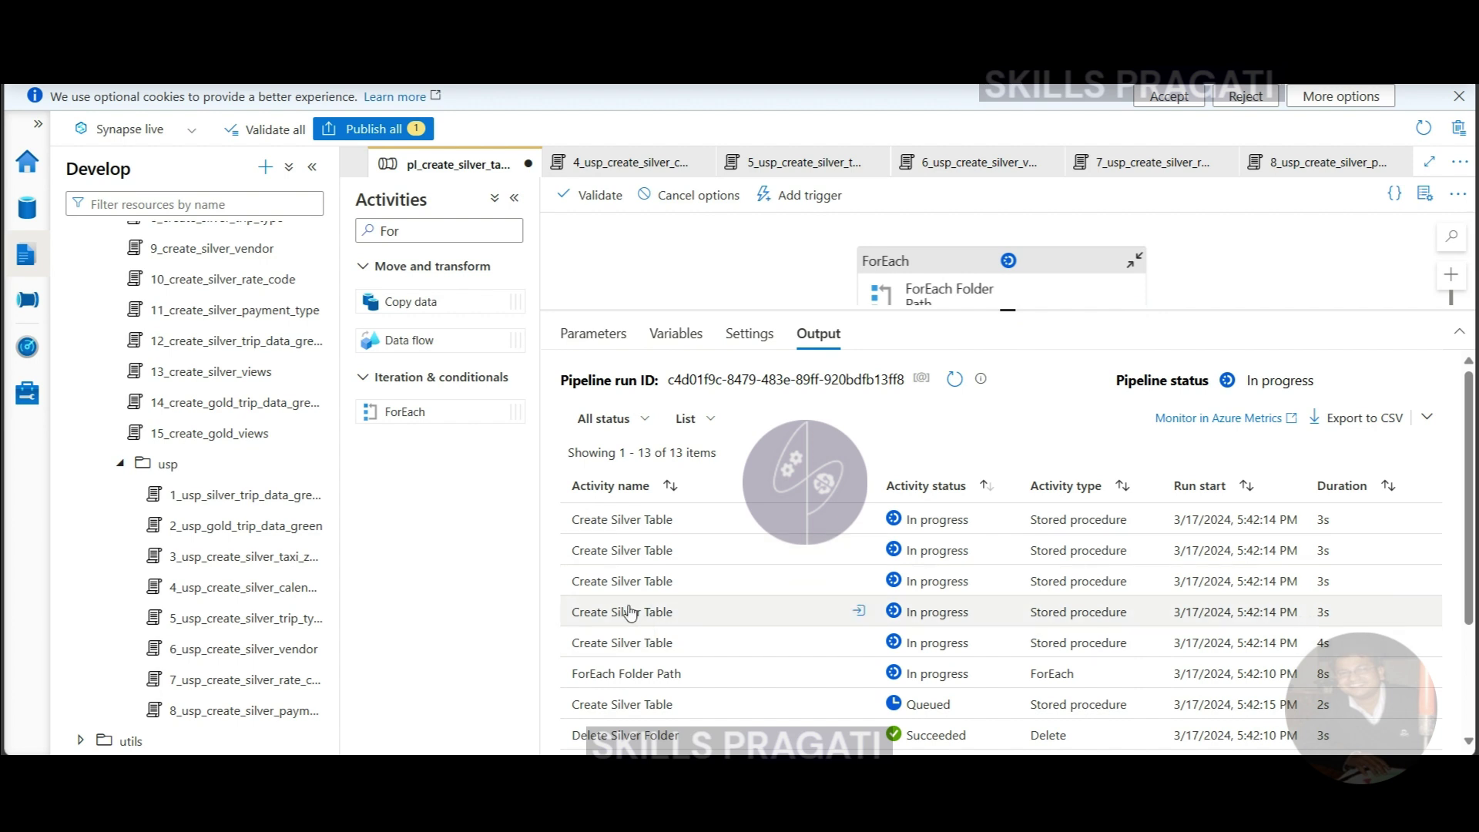
{"action": "scroll", "coordinate": [625, 591], "scroll_direction": "down", "scroll_amount": 3}
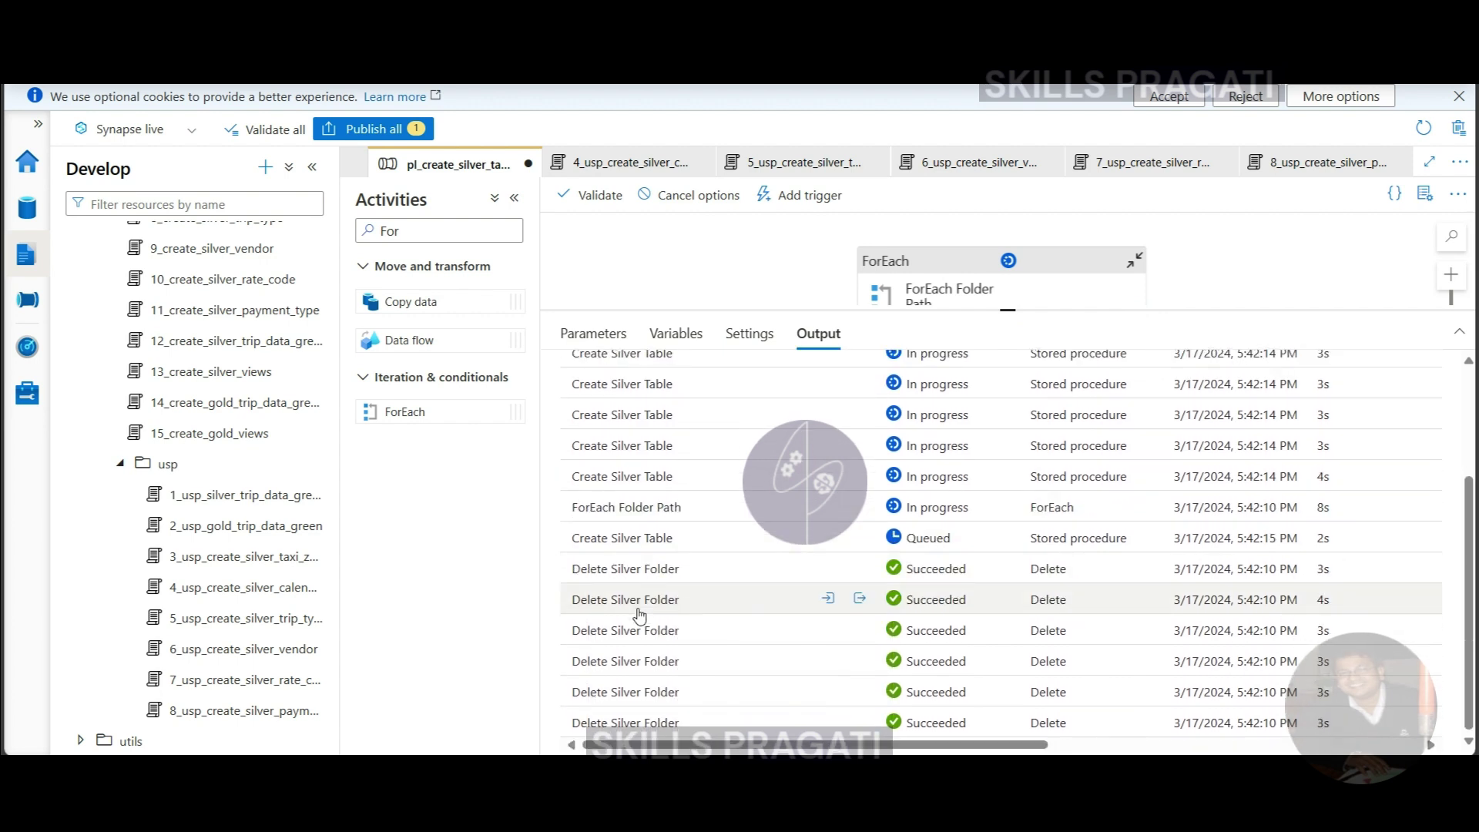
{"action": "scroll", "coordinate": [741, 585], "scroll_direction": "up", "scroll_amount": 3}
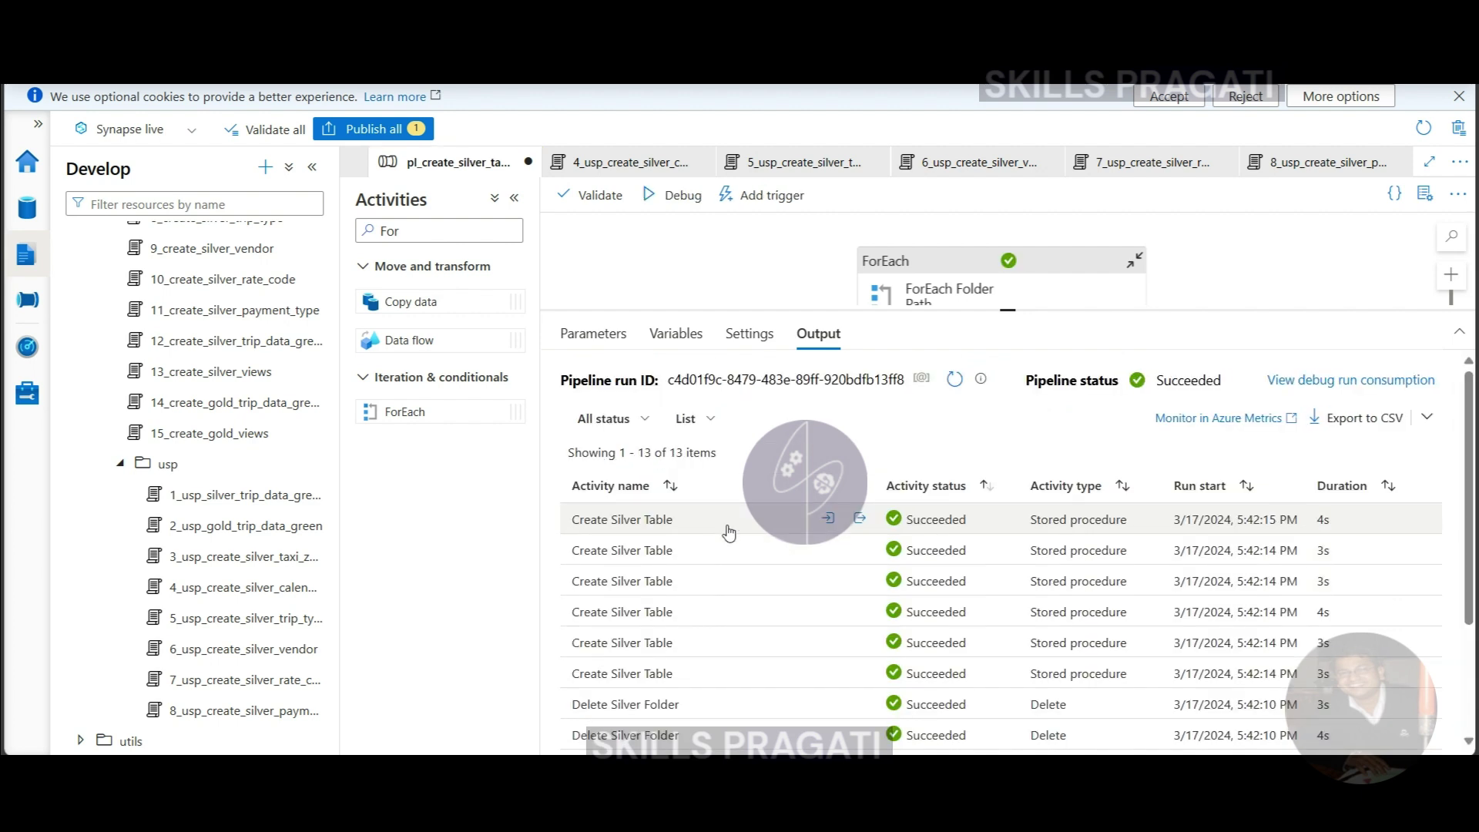
Step: Check the silver folders' modification times in the nyc-taxi-data container and open the taxi_zone folder
{"action": "left_click", "coordinate": [26, 207]}
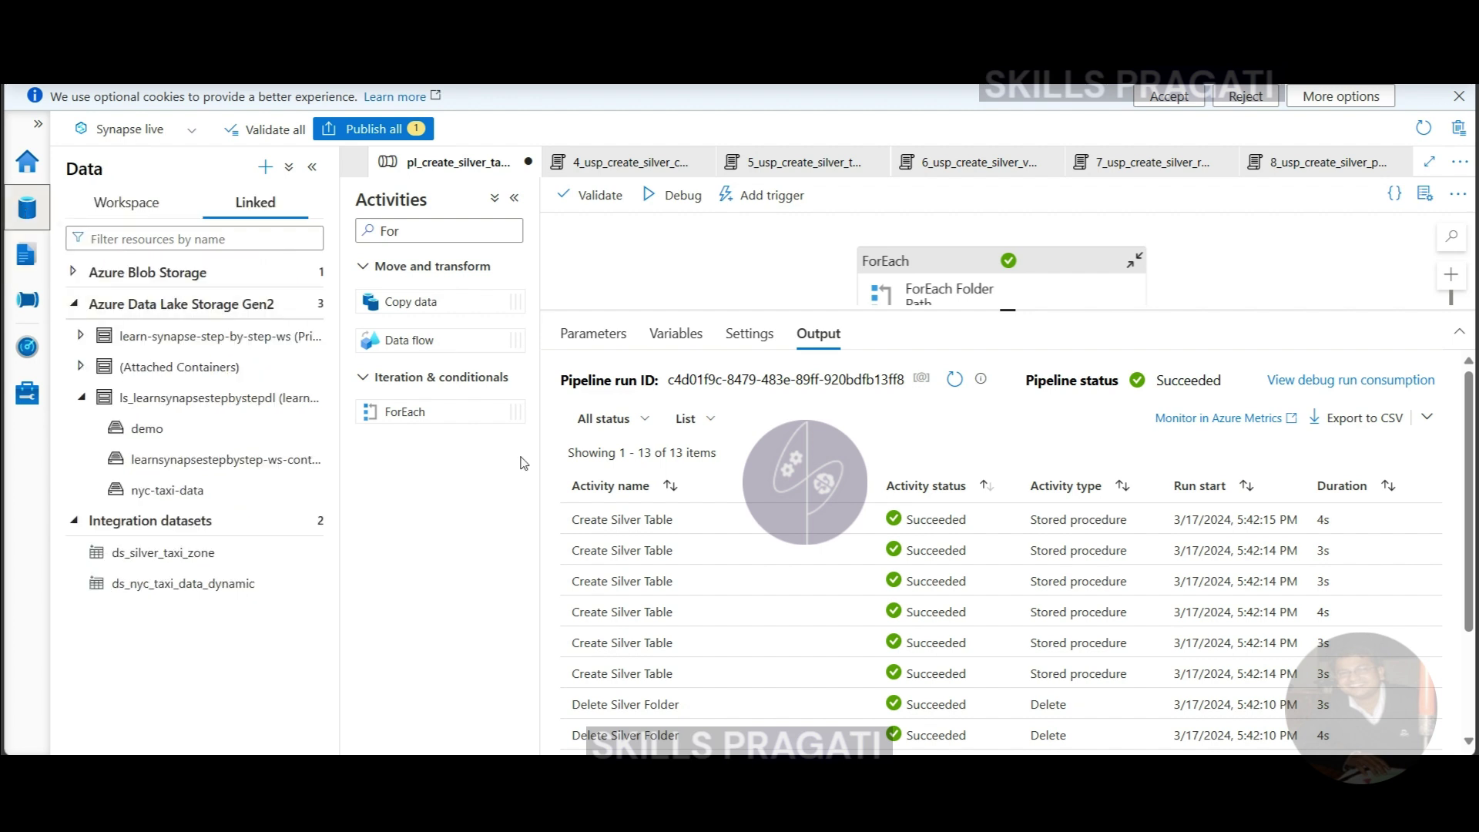
{"action": "left_click", "coordinate": [156, 492]}
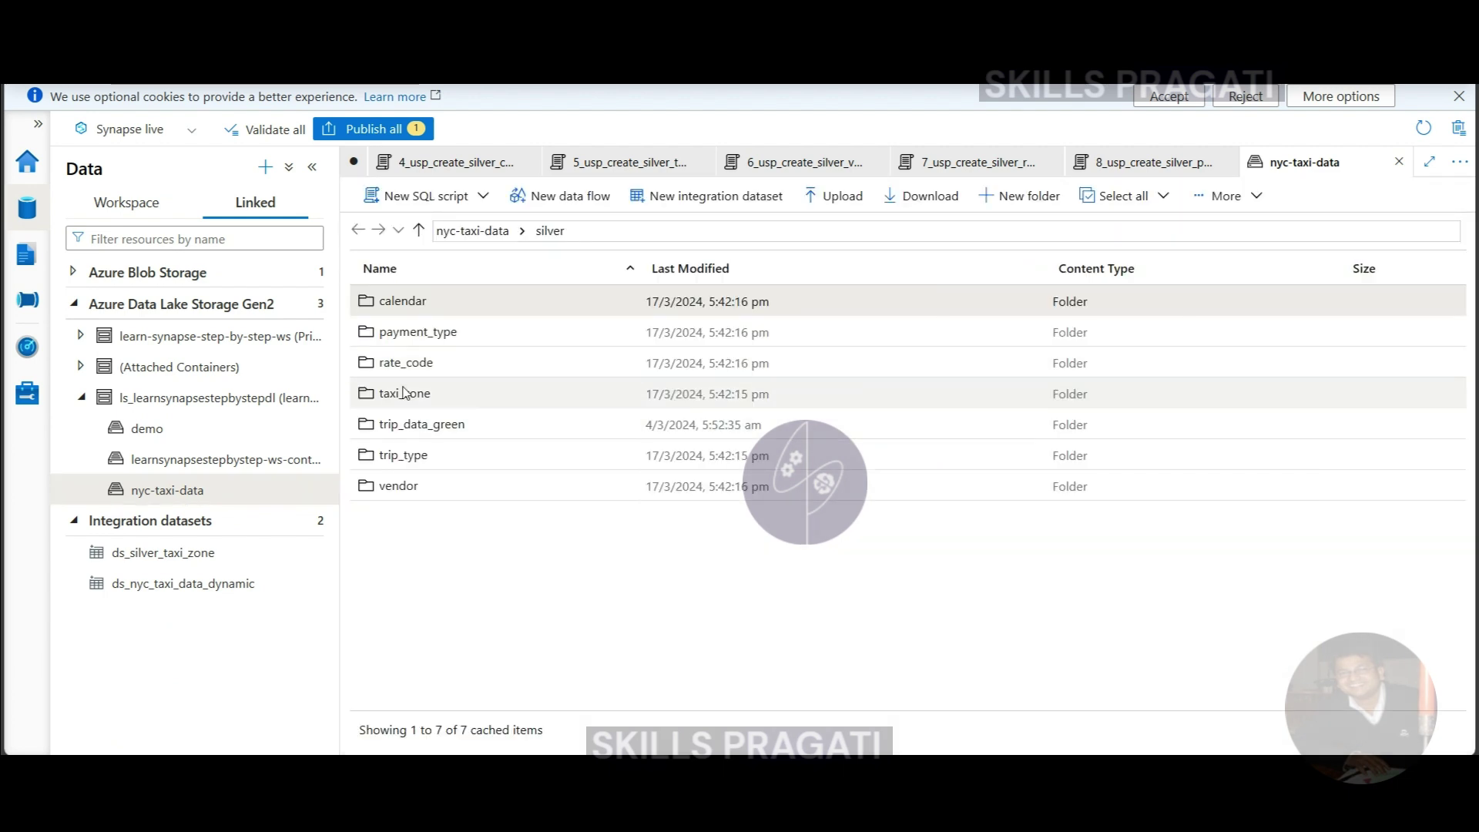
{"action": "double_click", "coordinate": [739, 394]}
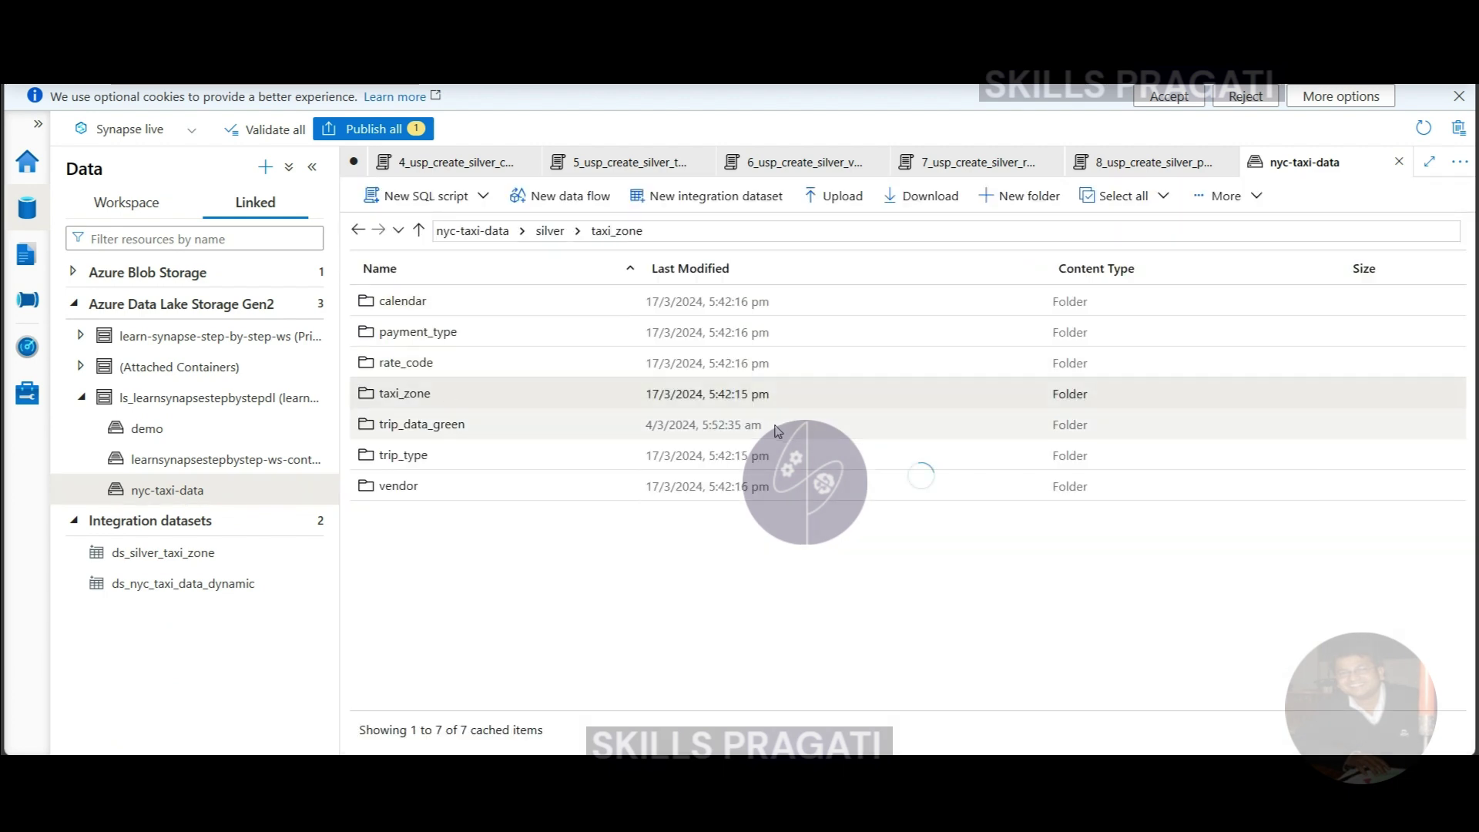
Step: Return to the pl_create_silver_tables pipeline and delete its unused v_folder_path and v_usp_name variables
{"action": "left_click", "coordinate": [418, 230]}
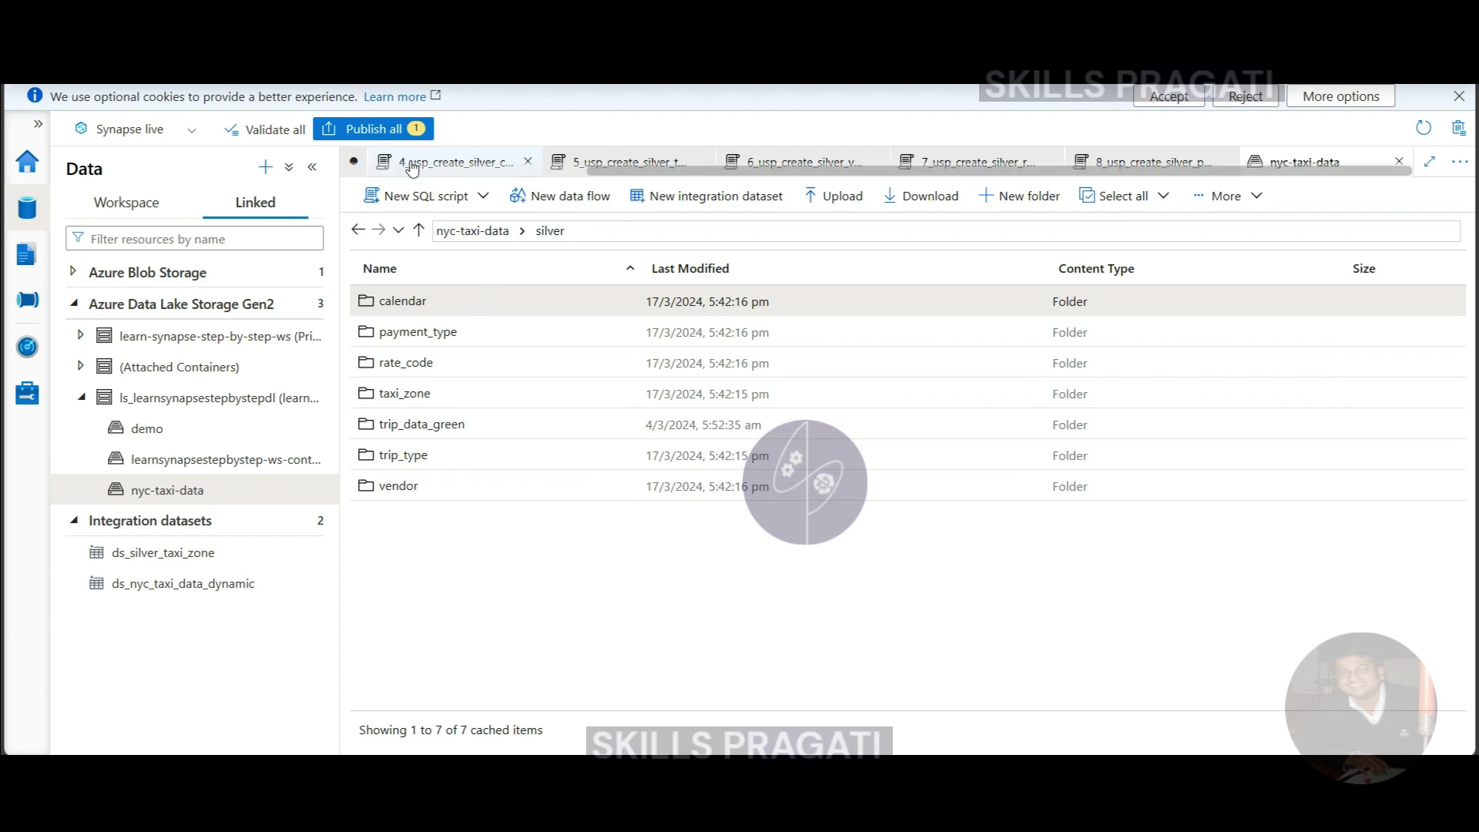
{"action": "left_click", "coordinate": [1464, 164]}
{"action": "left_click", "coordinate": [1382, 279]}
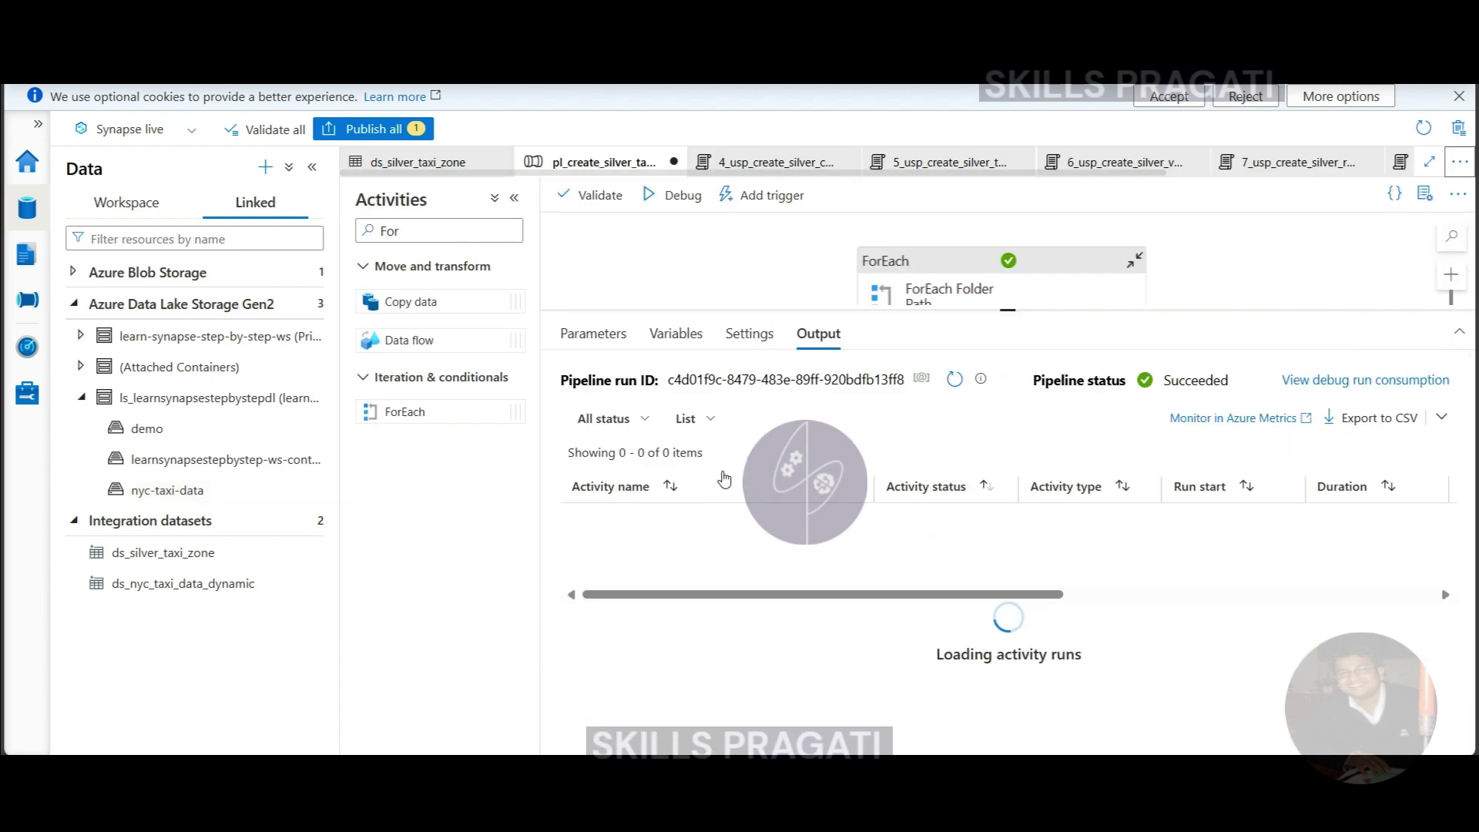
{"action": "left_click", "coordinate": [676, 334]}
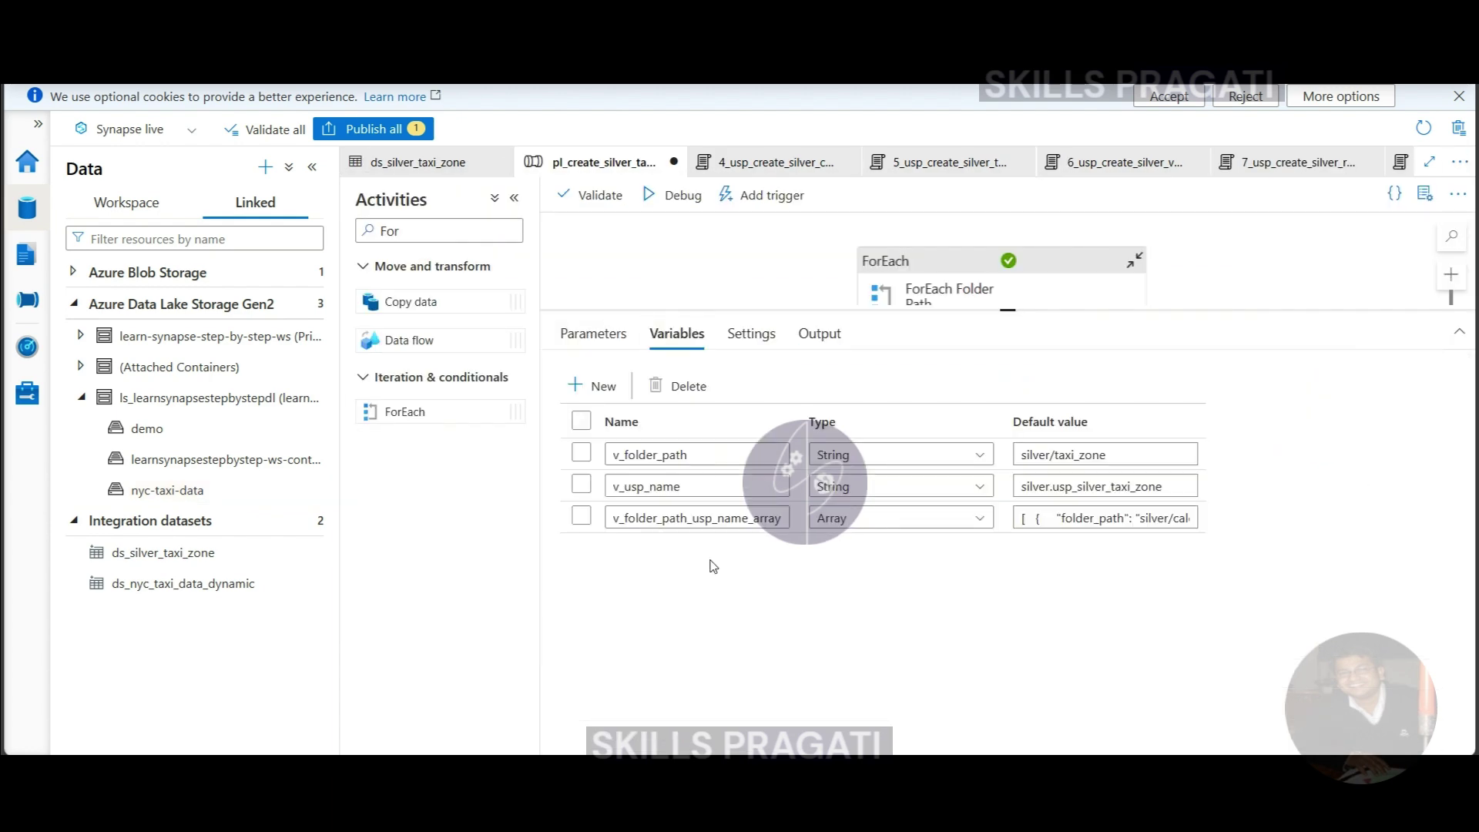
{"action": "left_click", "coordinate": [581, 452]}
{"action": "left_click", "coordinate": [581, 484]}
{"action": "left_click", "coordinate": [686, 386]}
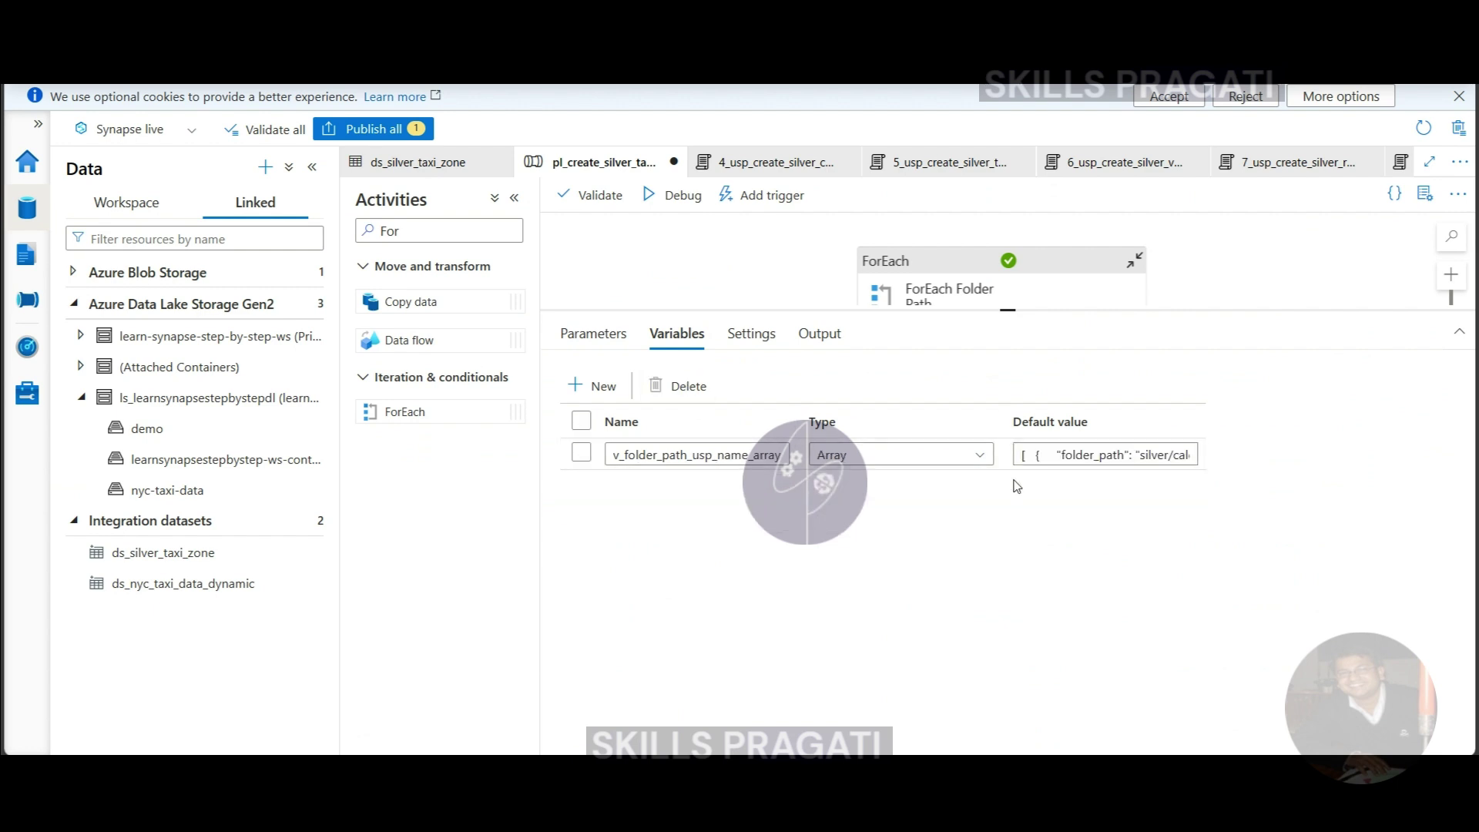
Step: Review the v_folder_path_usp_name_array default value, plus the items setting and activities of ForEach Folder Path
{"action": "left_click", "coordinate": [1040, 454]}
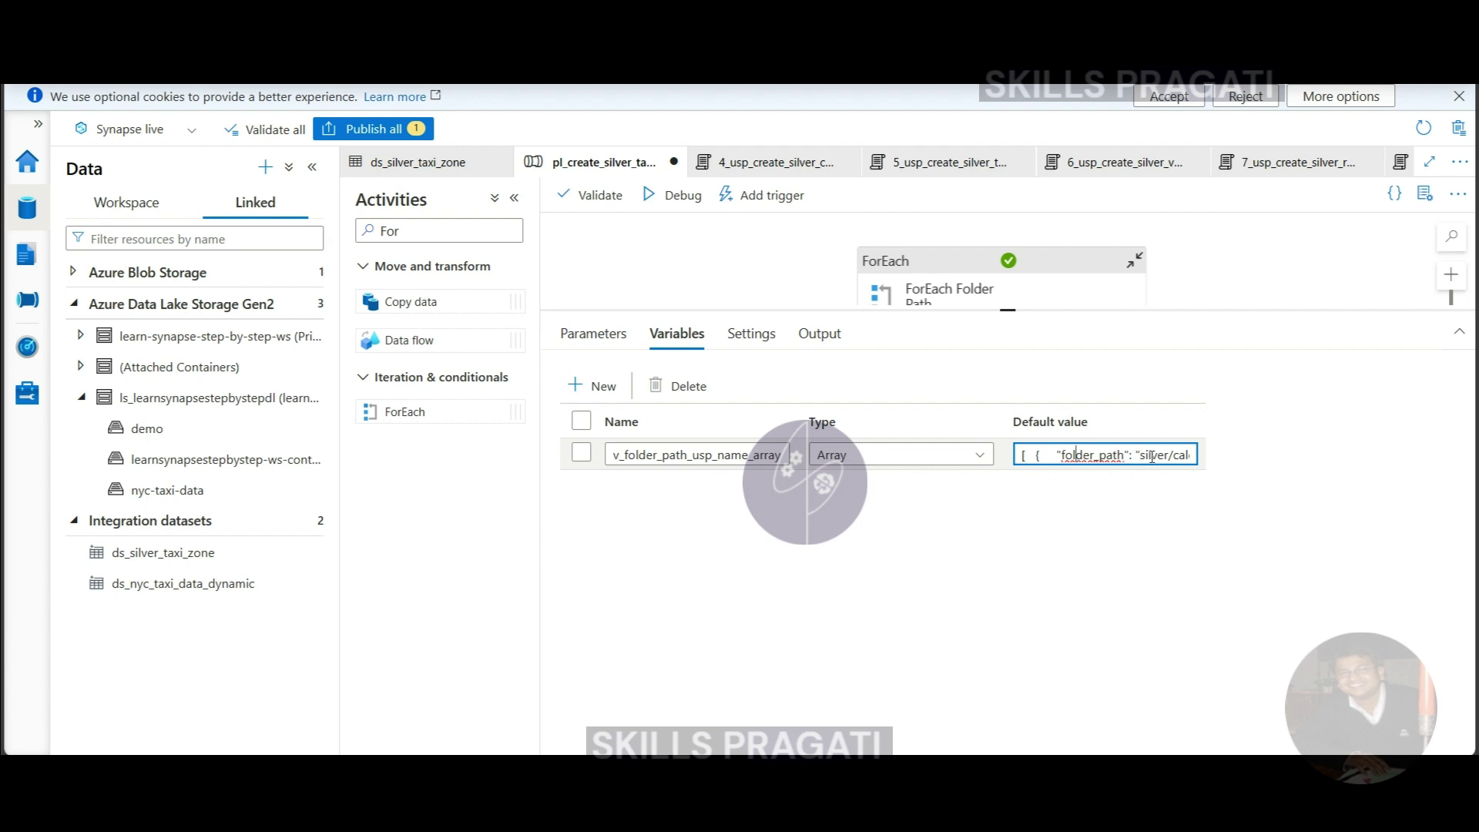
{"action": "left_click", "coordinate": [963, 281]}
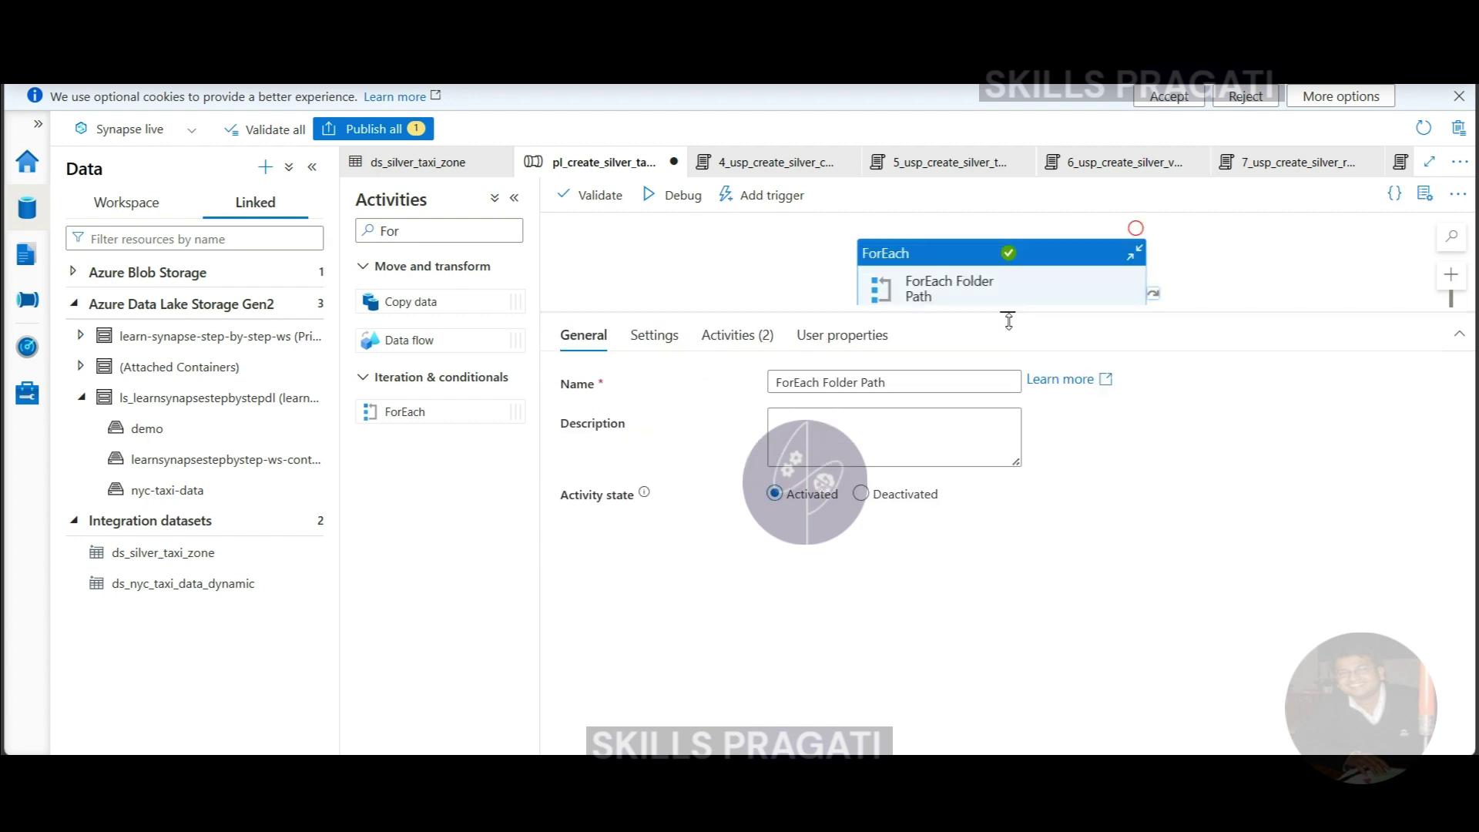
{"action": "left_click_drag", "start_coordinate": [1008, 321], "coordinate": [1006, 487]}
{"action": "left_click", "coordinate": [654, 511]}
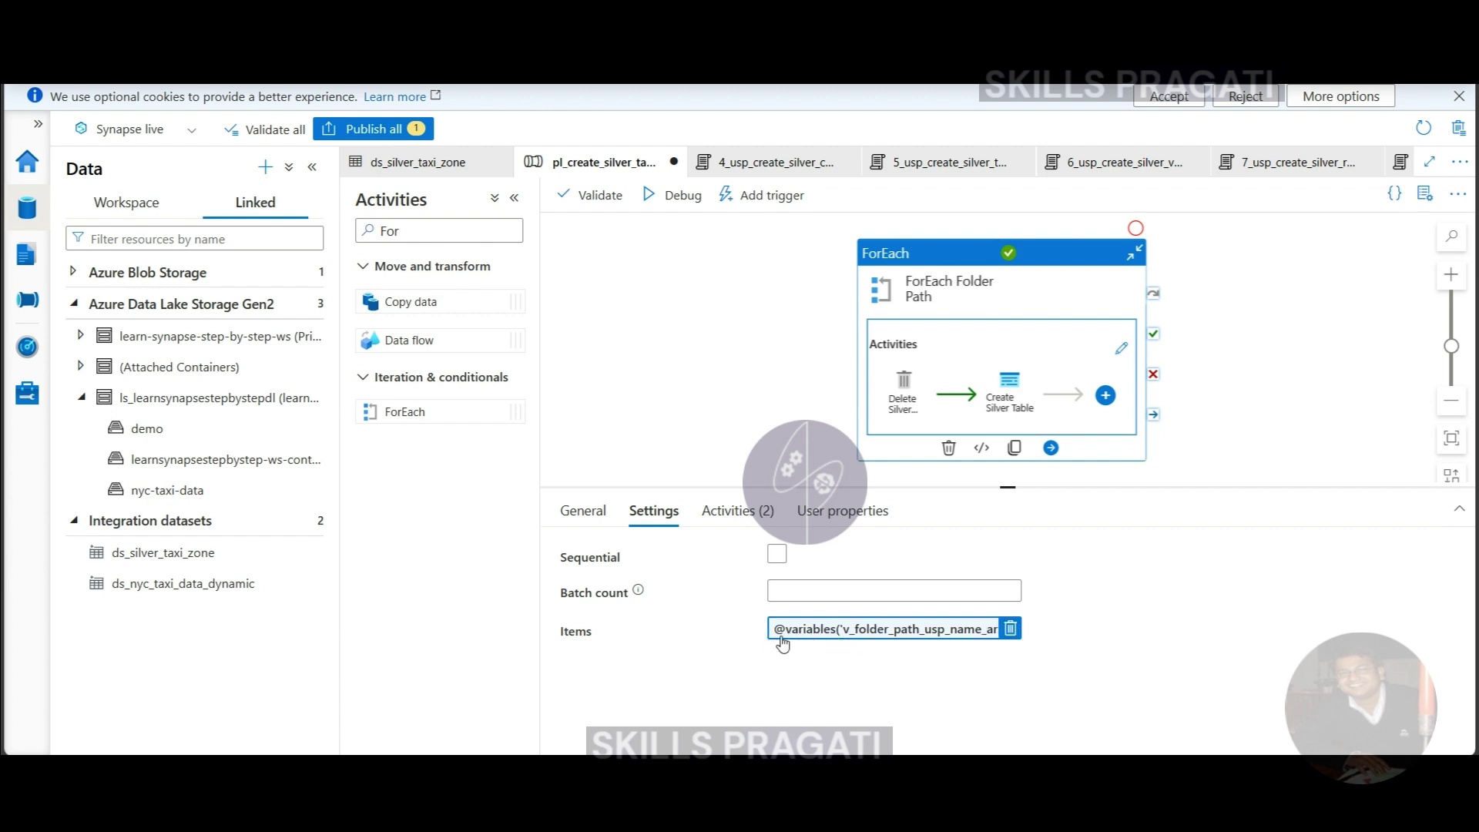
{"action": "left_click", "coordinate": [738, 511]}
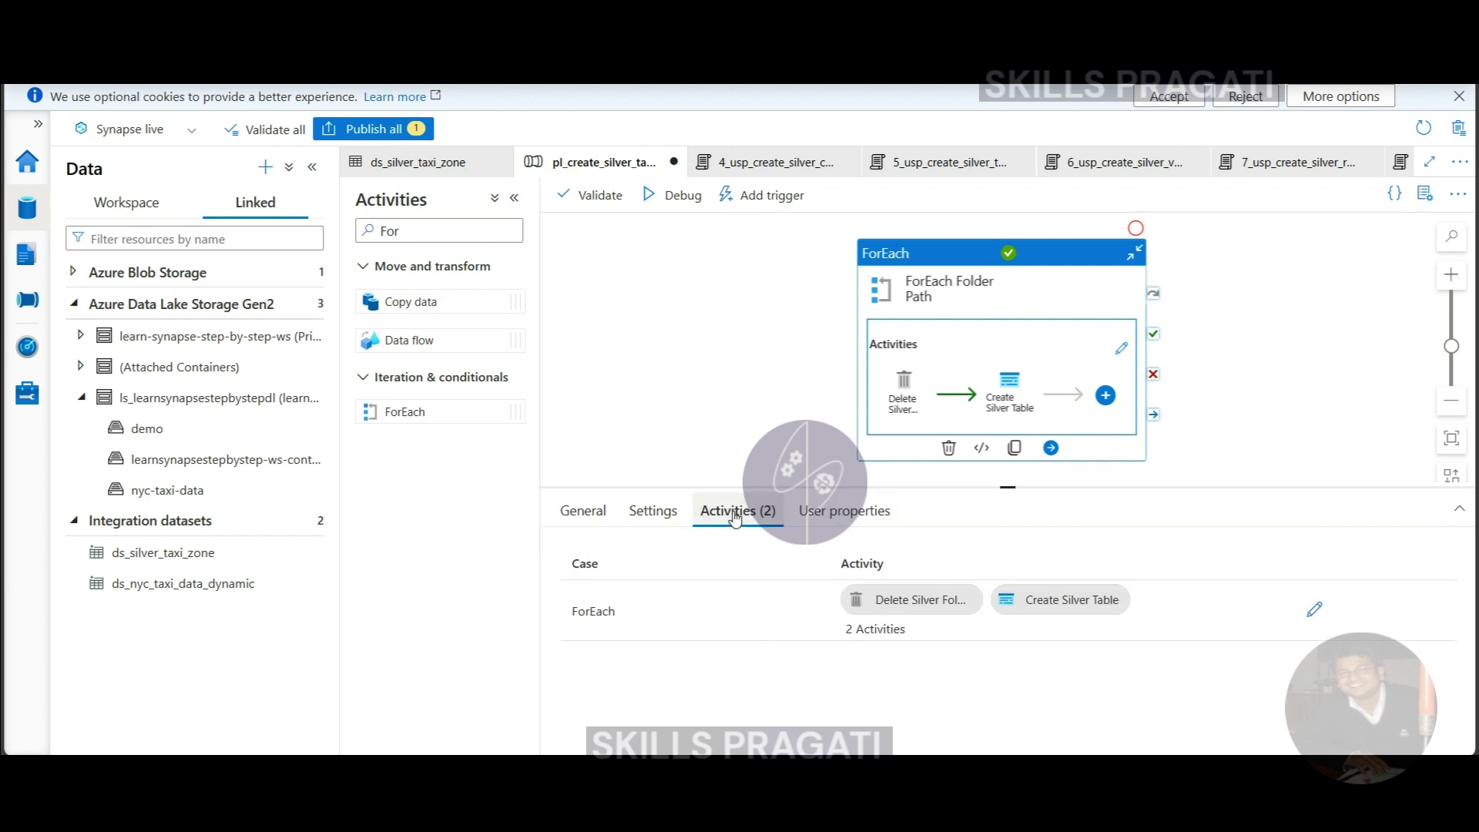
{"action": "left_click_drag", "start_coordinate": [1005, 487], "coordinate": [1008, 376]}
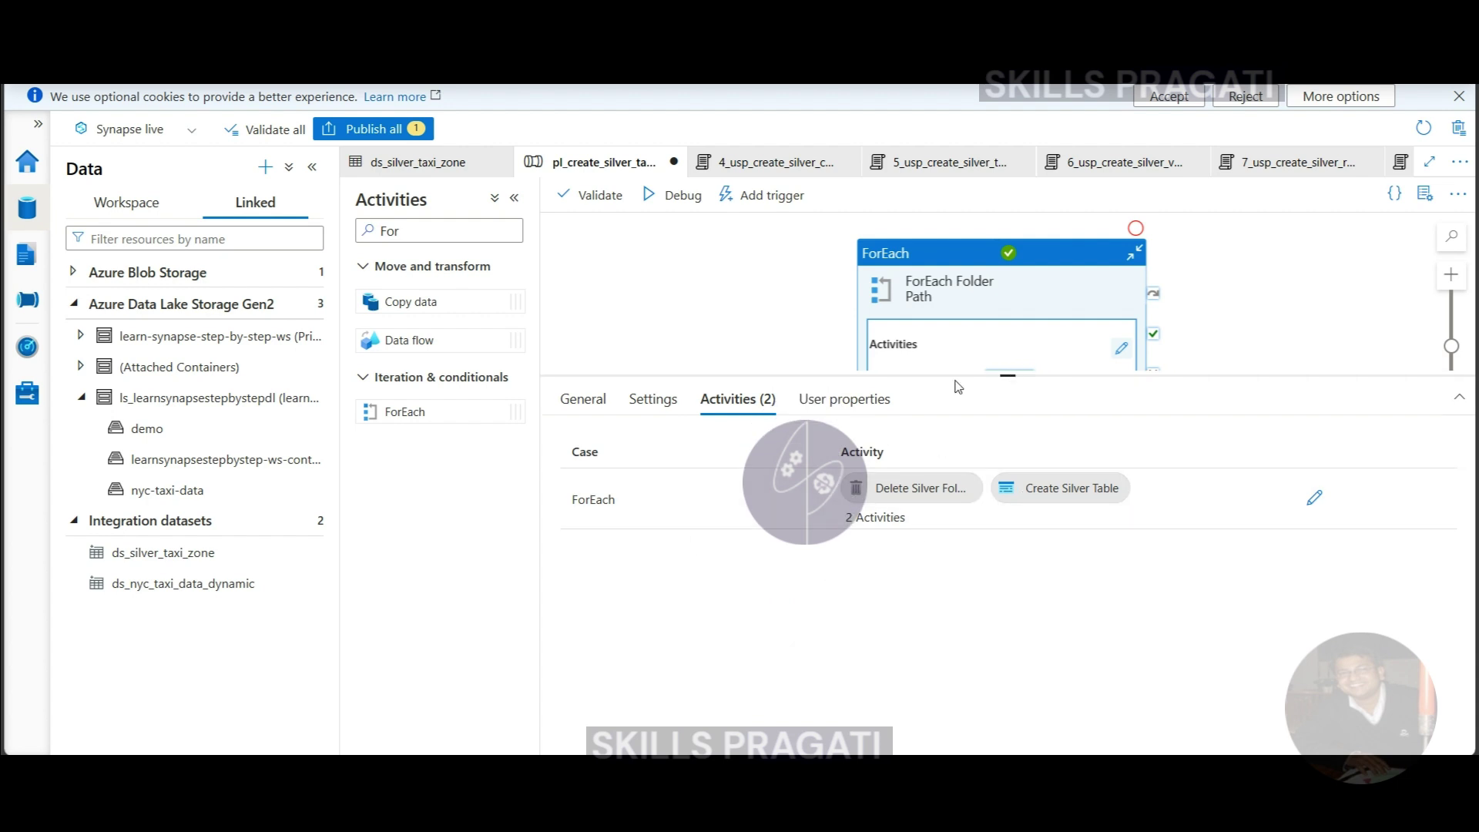
Step: Inside ForEach Folder Path, examine the Delete Silver Folder activity and the Create Silver Table activity's stored procedure settings
{"action": "left_click", "coordinate": [1314, 497]}
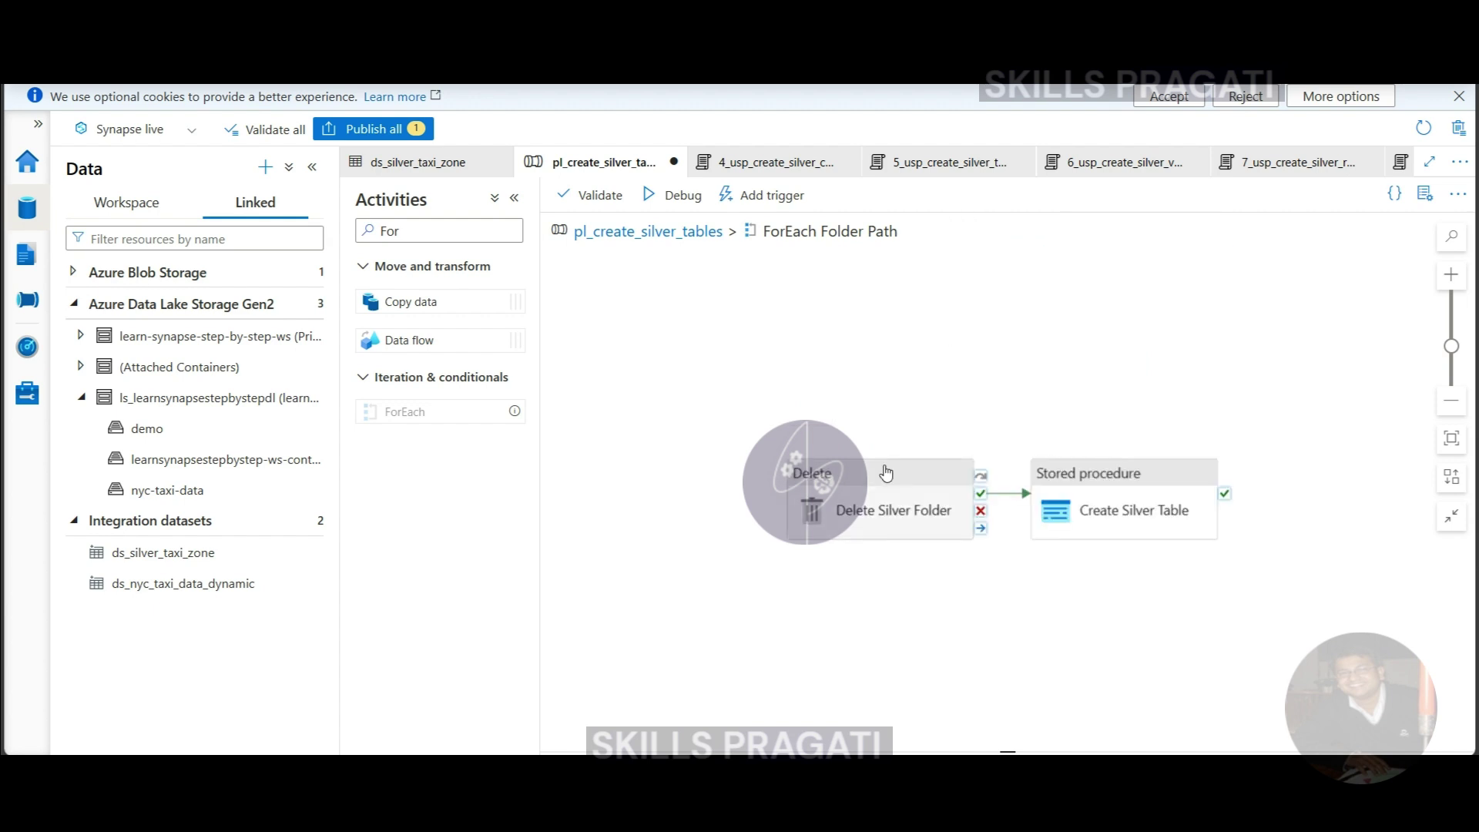
{"action": "left_click", "coordinate": [886, 473]}
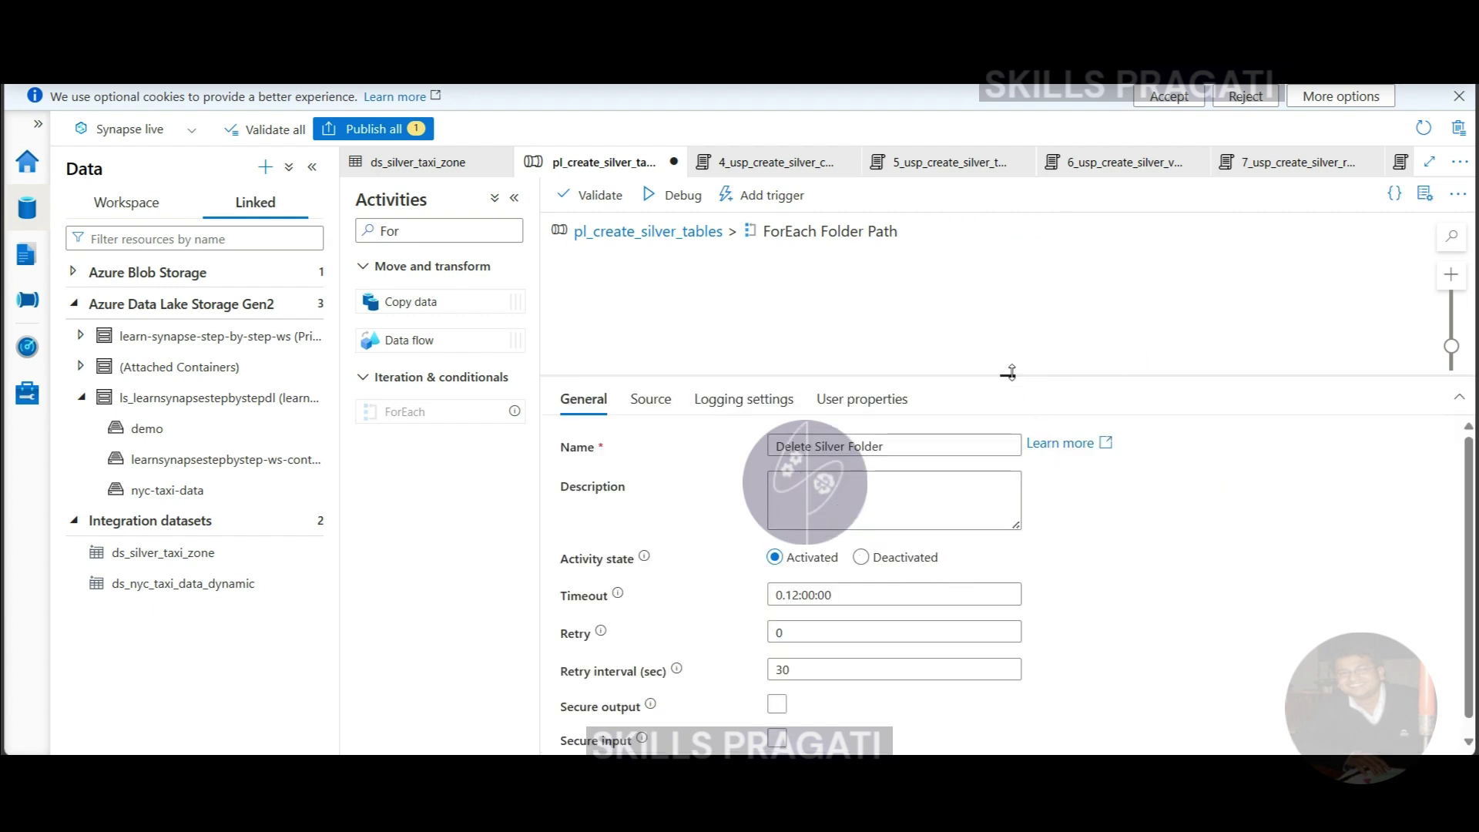
{"action": "left_click_drag", "start_coordinate": [1011, 373], "coordinate": [1009, 502]}
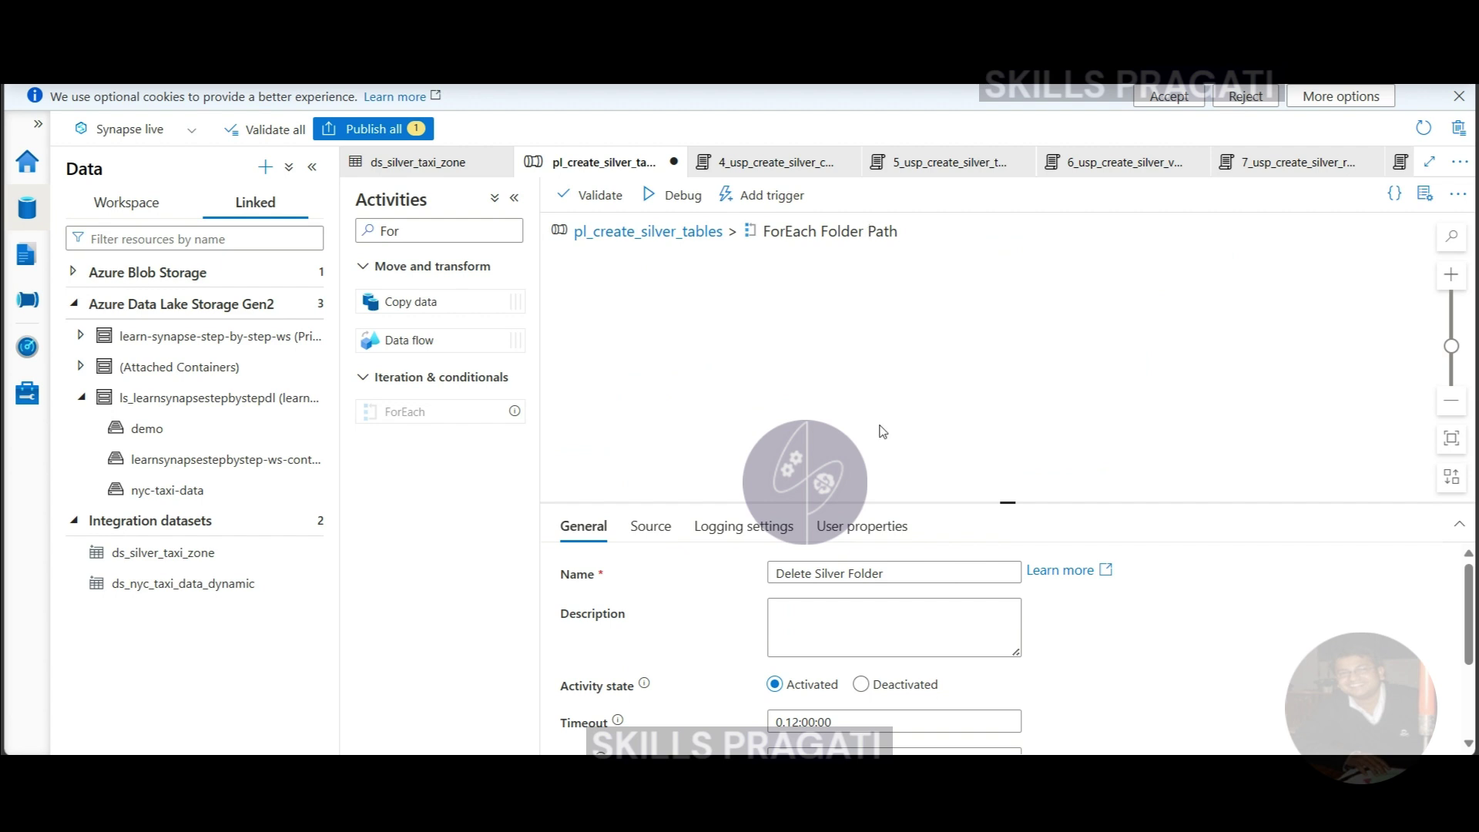
{"action": "left_click", "coordinate": [667, 234]}
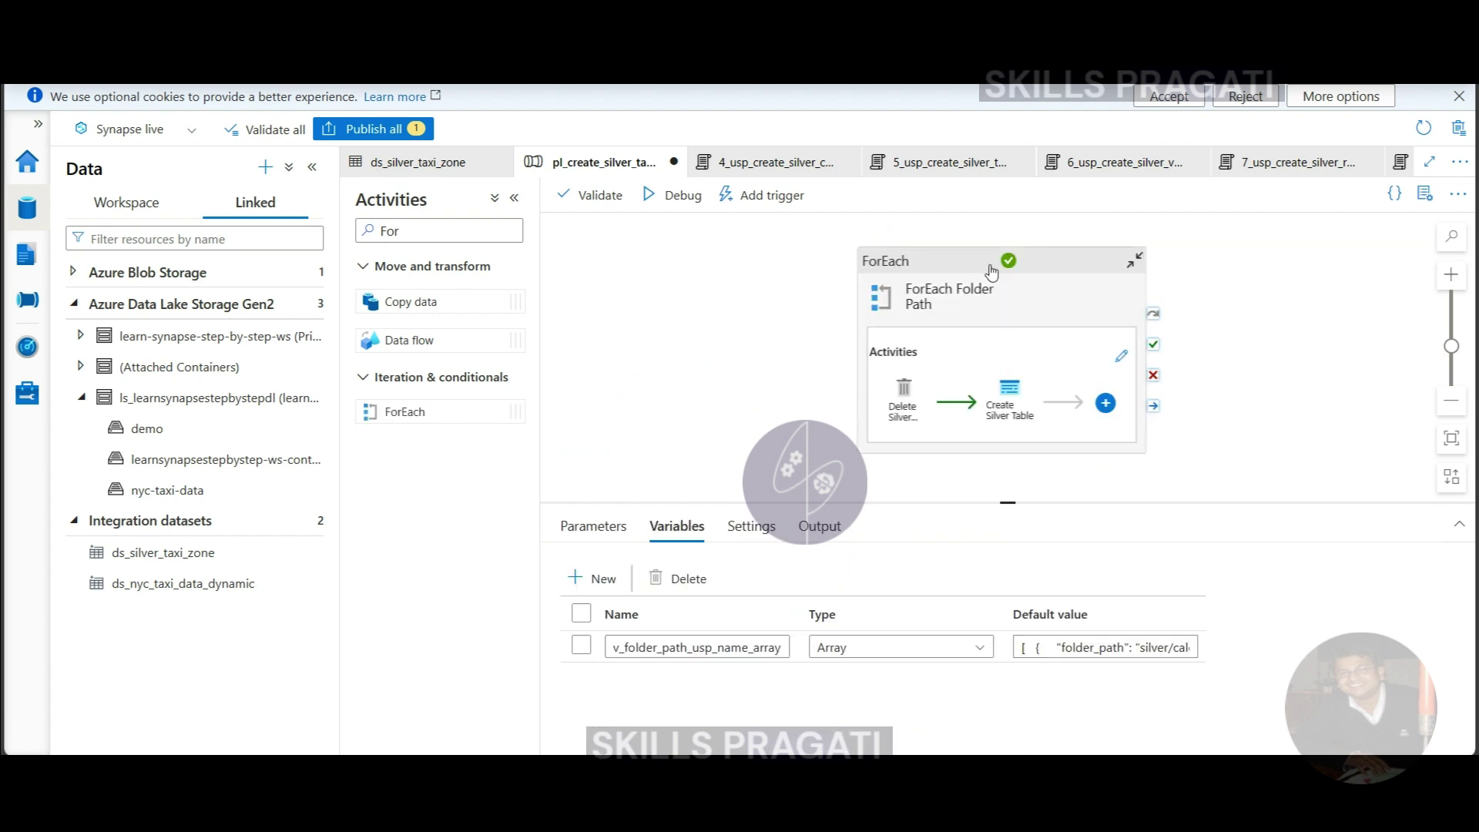
{"action": "left_click", "coordinate": [1107, 360]}
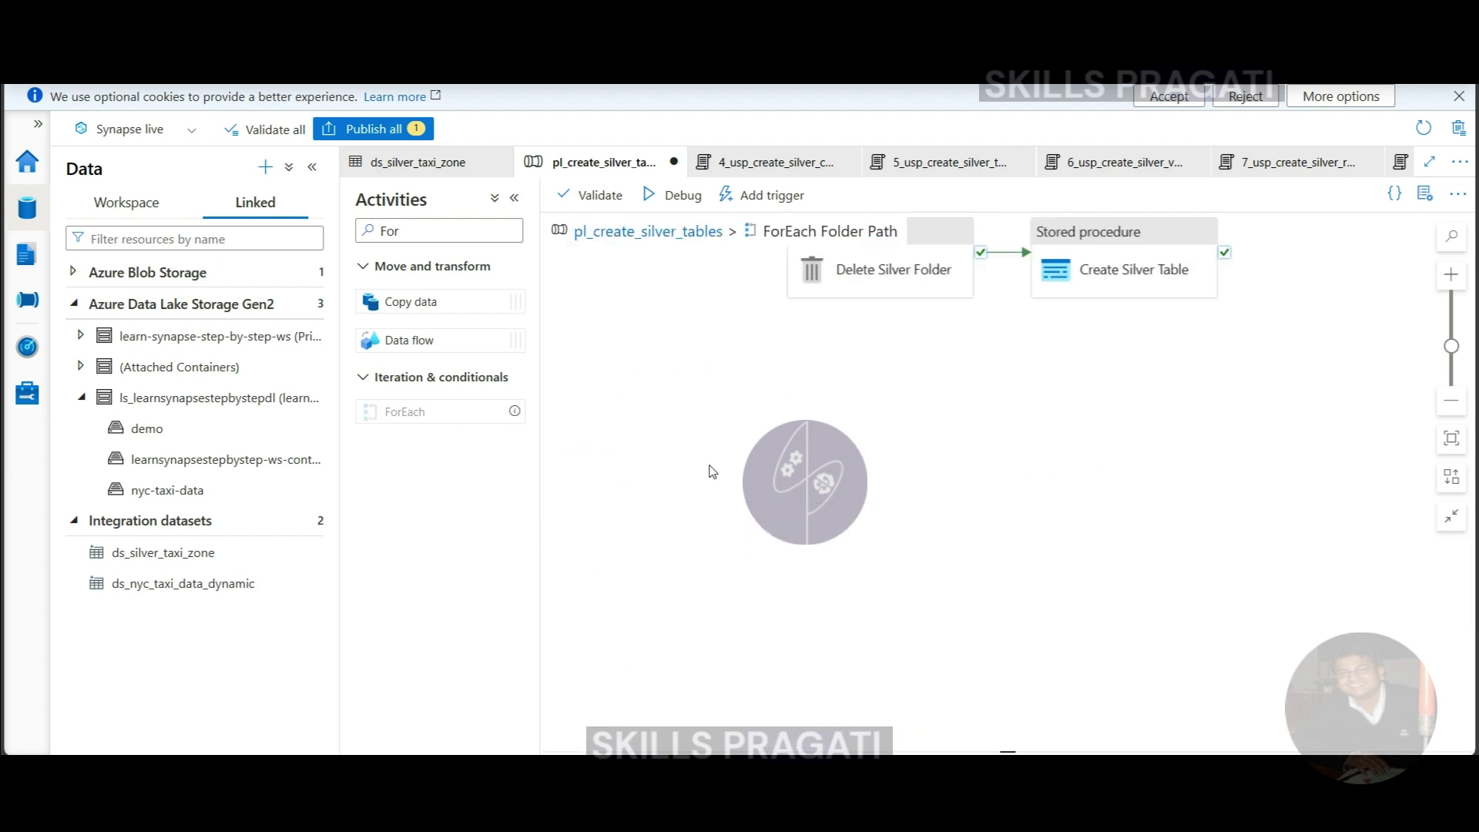
{"action": "left_click", "coordinate": [1119, 244]}
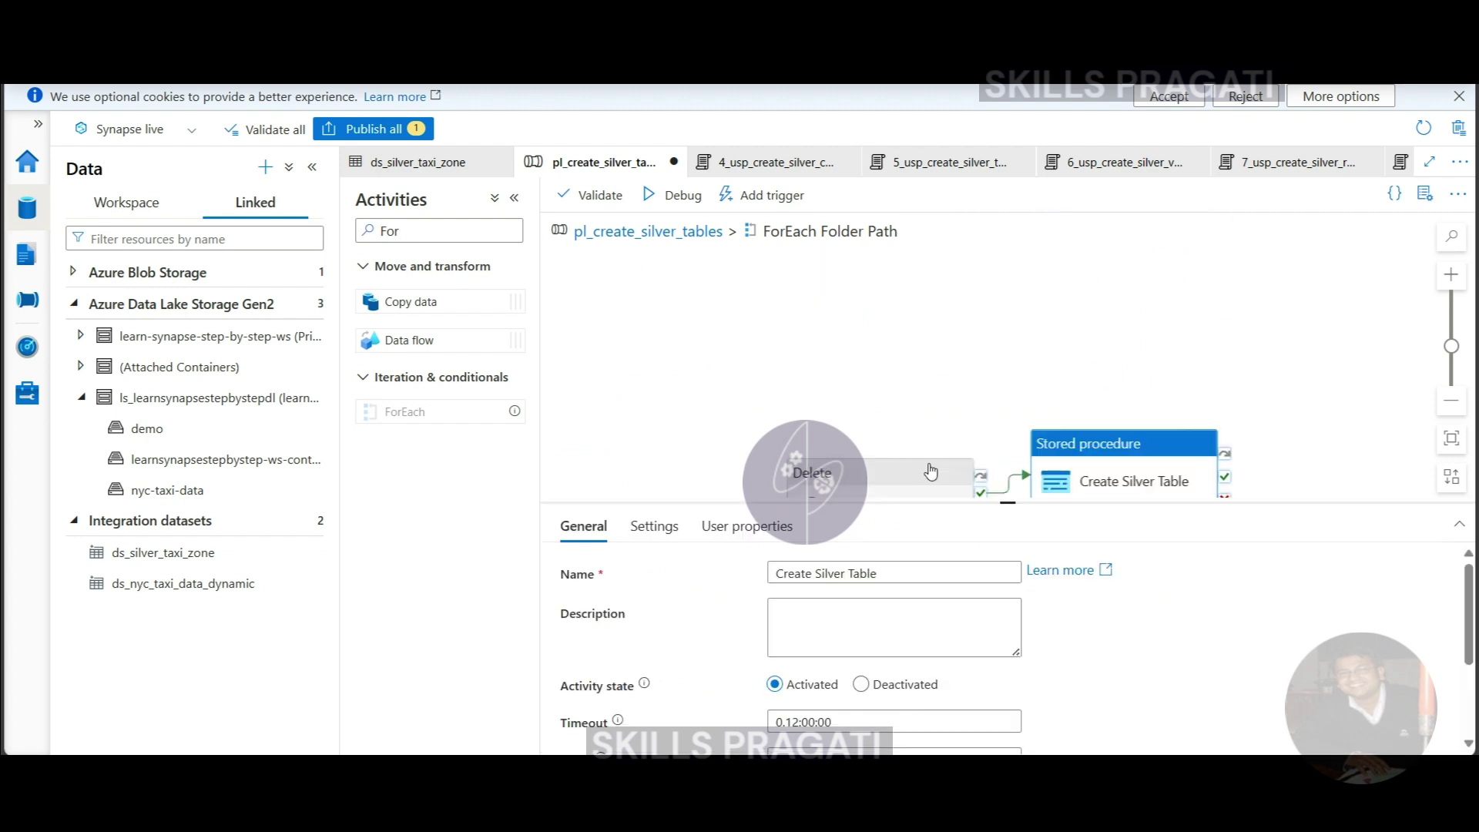
{"action": "left_click", "coordinate": [967, 394]}
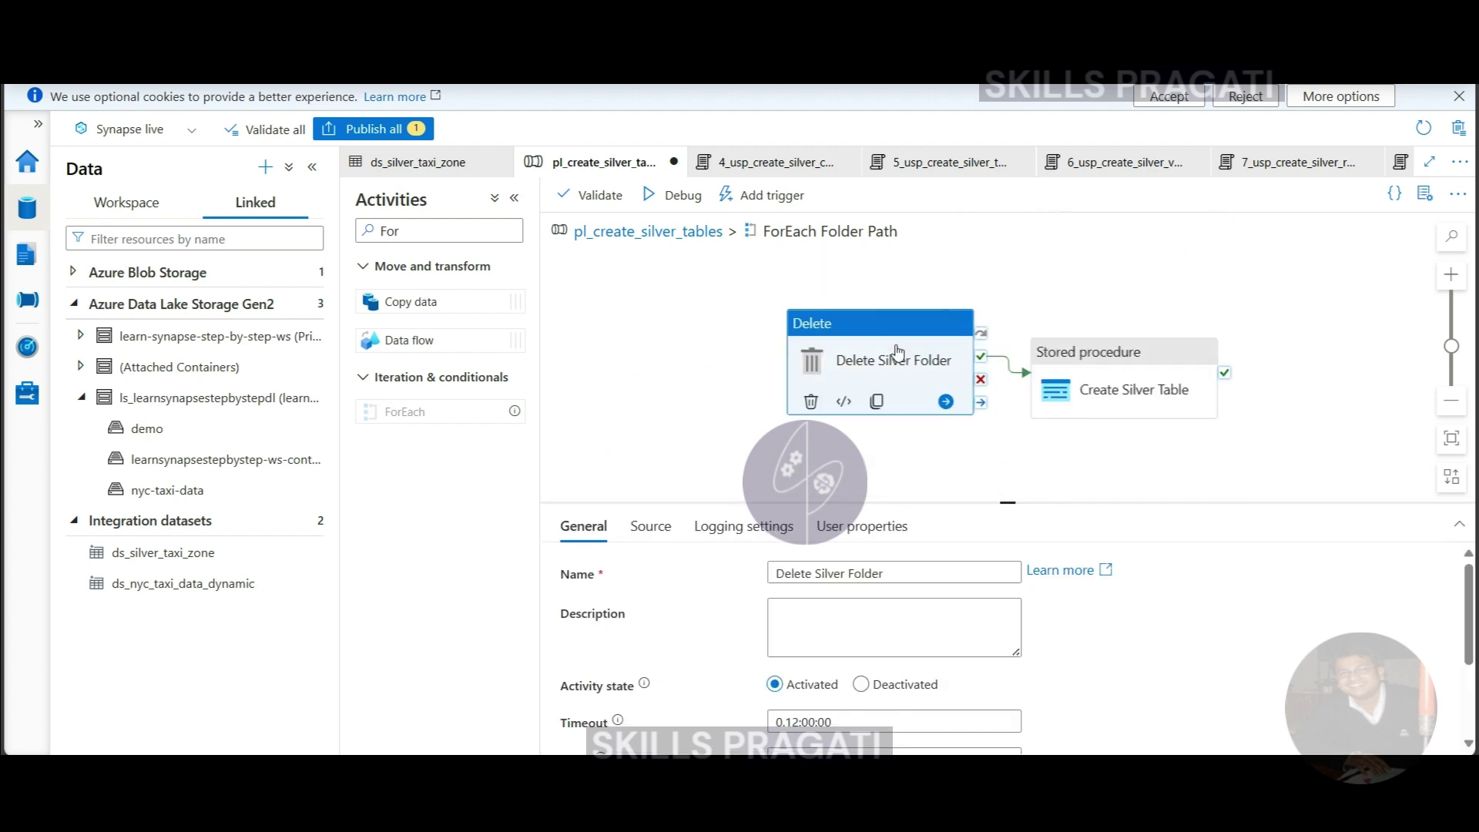
{"action": "left_click", "coordinate": [1099, 354]}
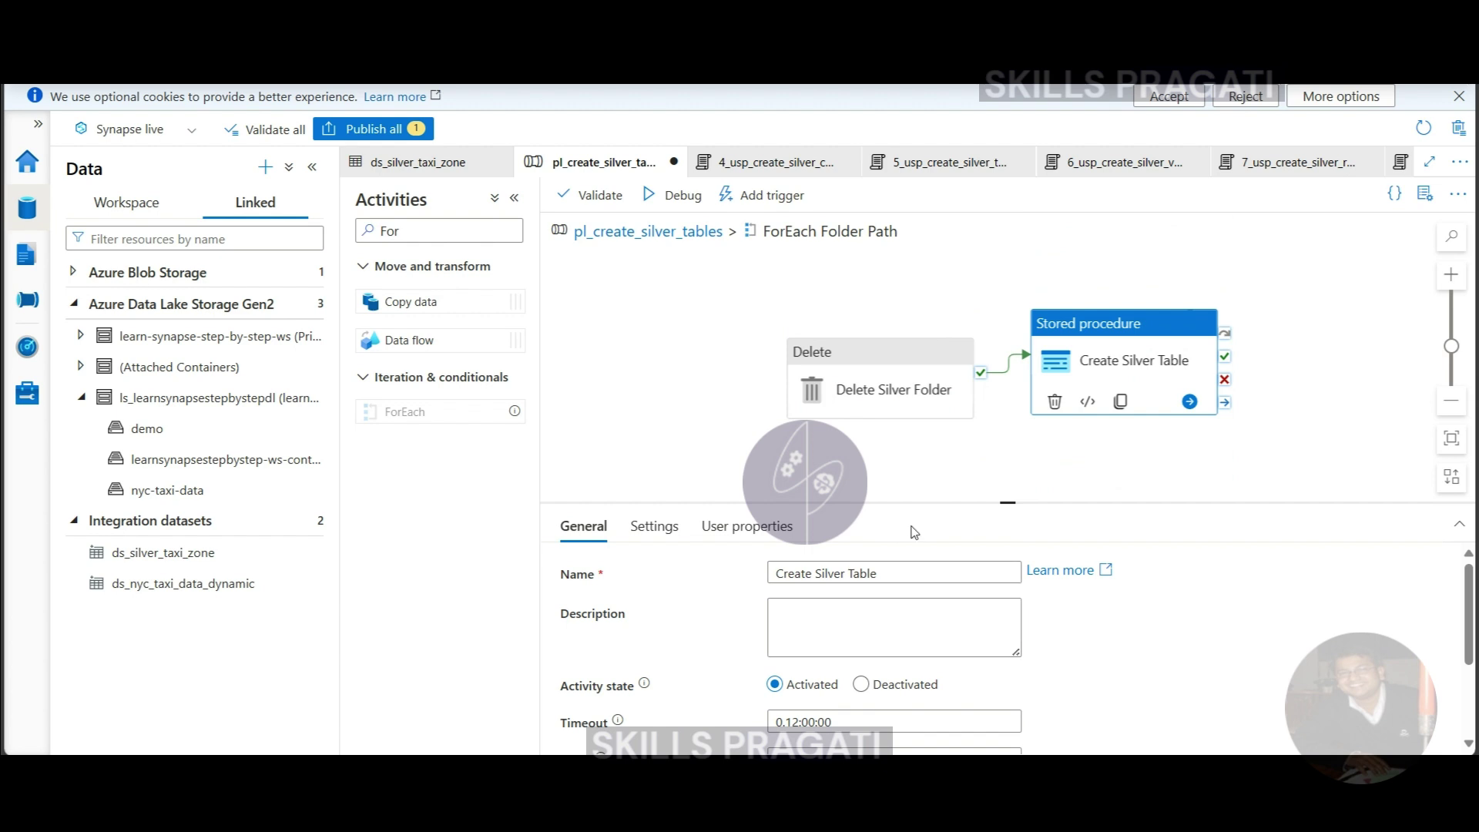
{"action": "scroll", "coordinate": [978, 616], "scroll_direction": "down", "scroll_amount": 3}
{"action": "scroll", "coordinate": [943, 645], "scroll_direction": "up", "scroll_amount": 3}
{"action": "left_click", "coordinate": [653, 526]}
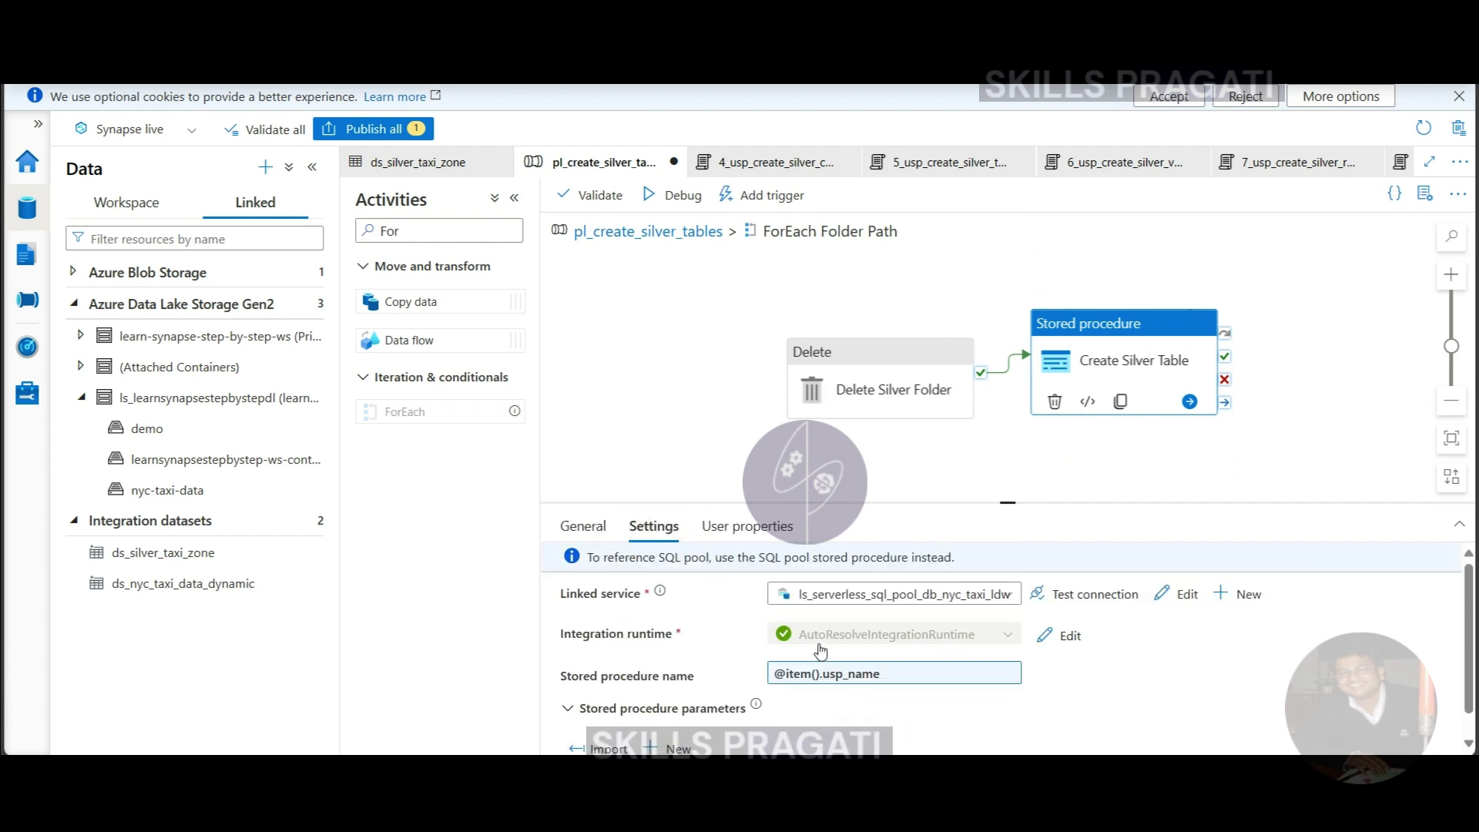
{"action": "scroll", "coordinate": [821, 651], "scroll_direction": "down", "scroll_amount": 1}
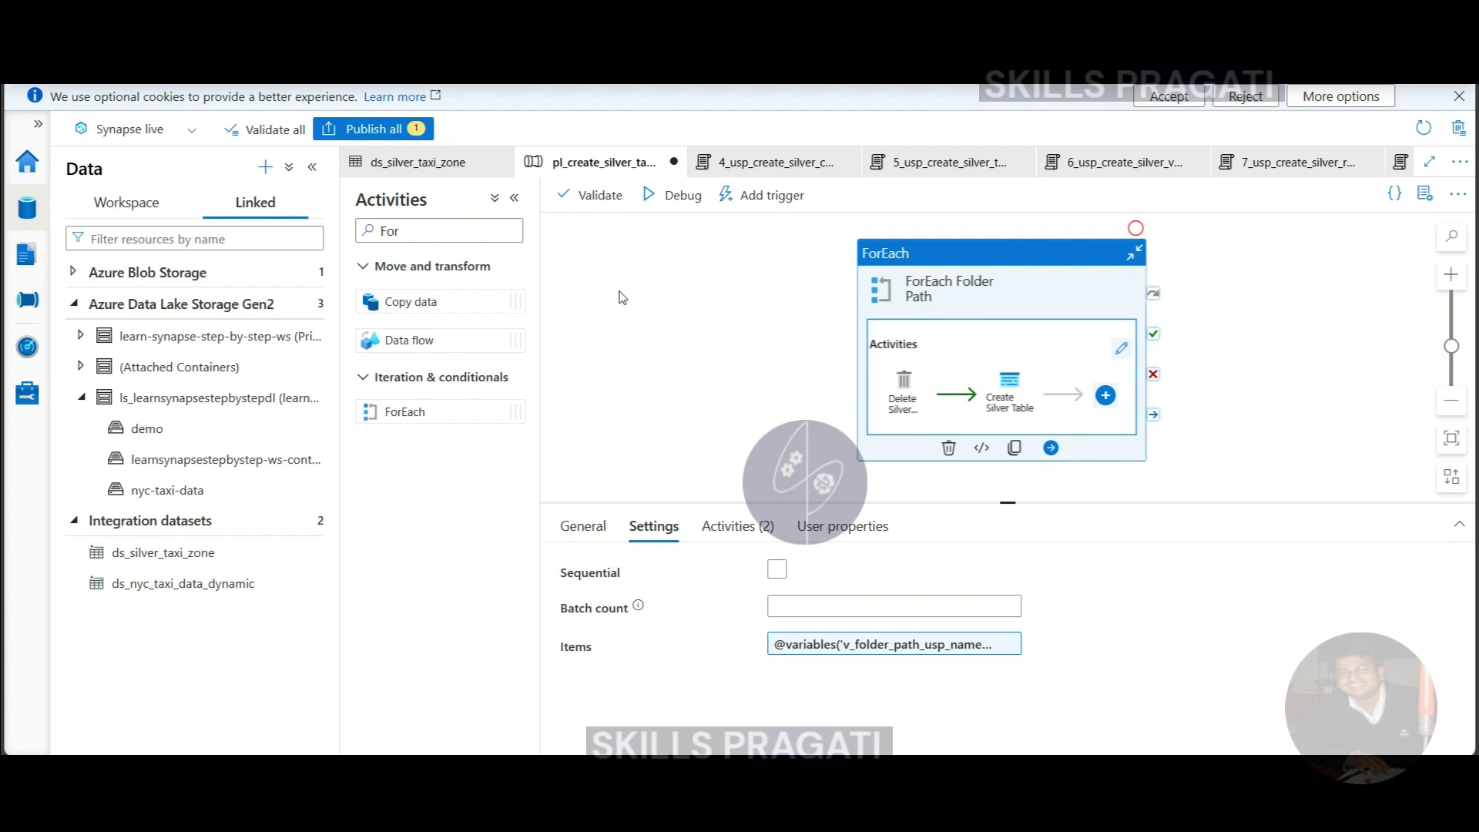
Step: Check the array variable on the main pipeline canvas and publish the pending pl_create_silver_tables changes
{"action": "left_click", "coordinate": [657, 331]}
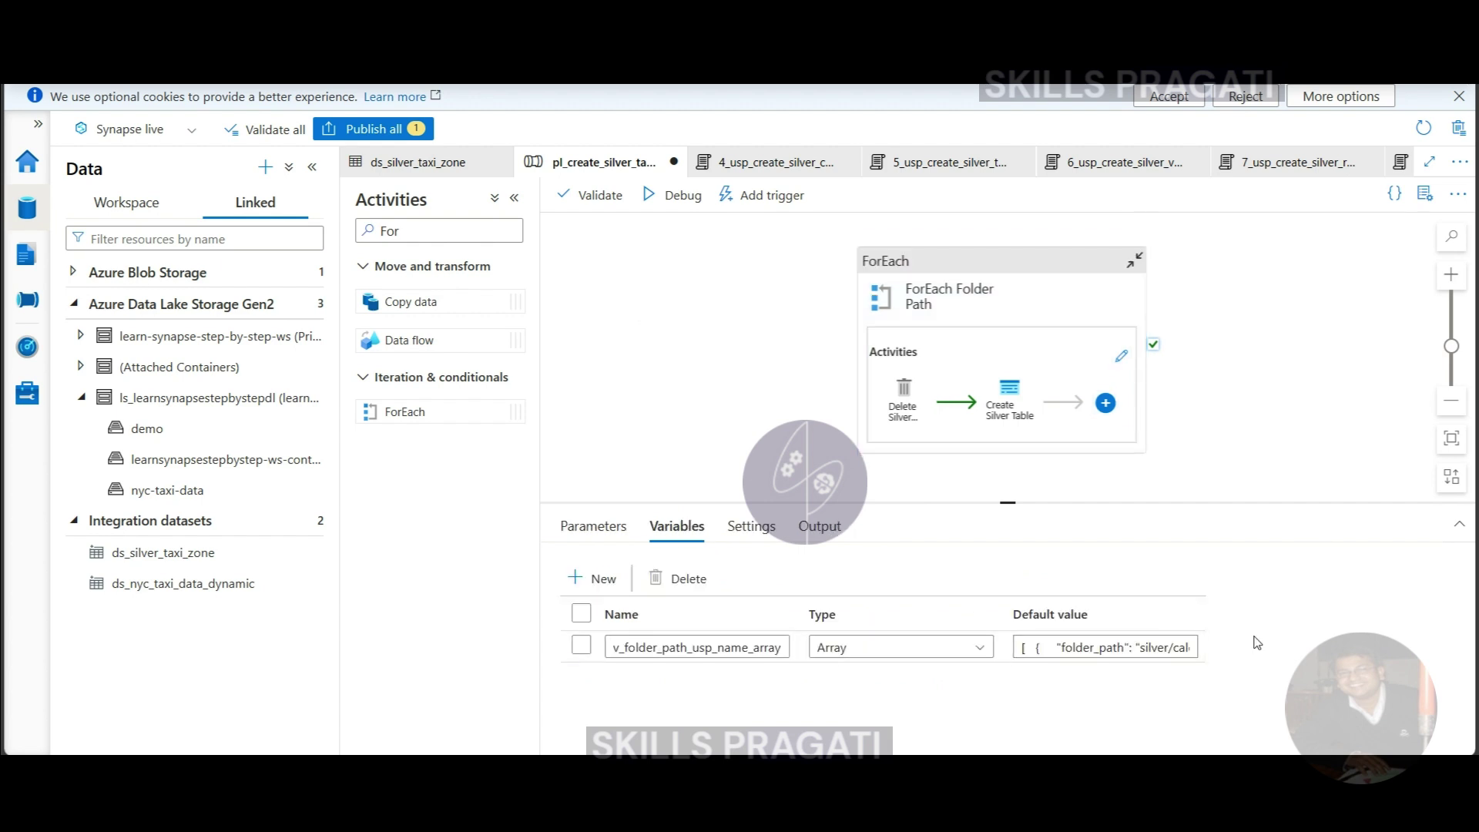
{"action": "left_click", "coordinate": [1112, 649]}
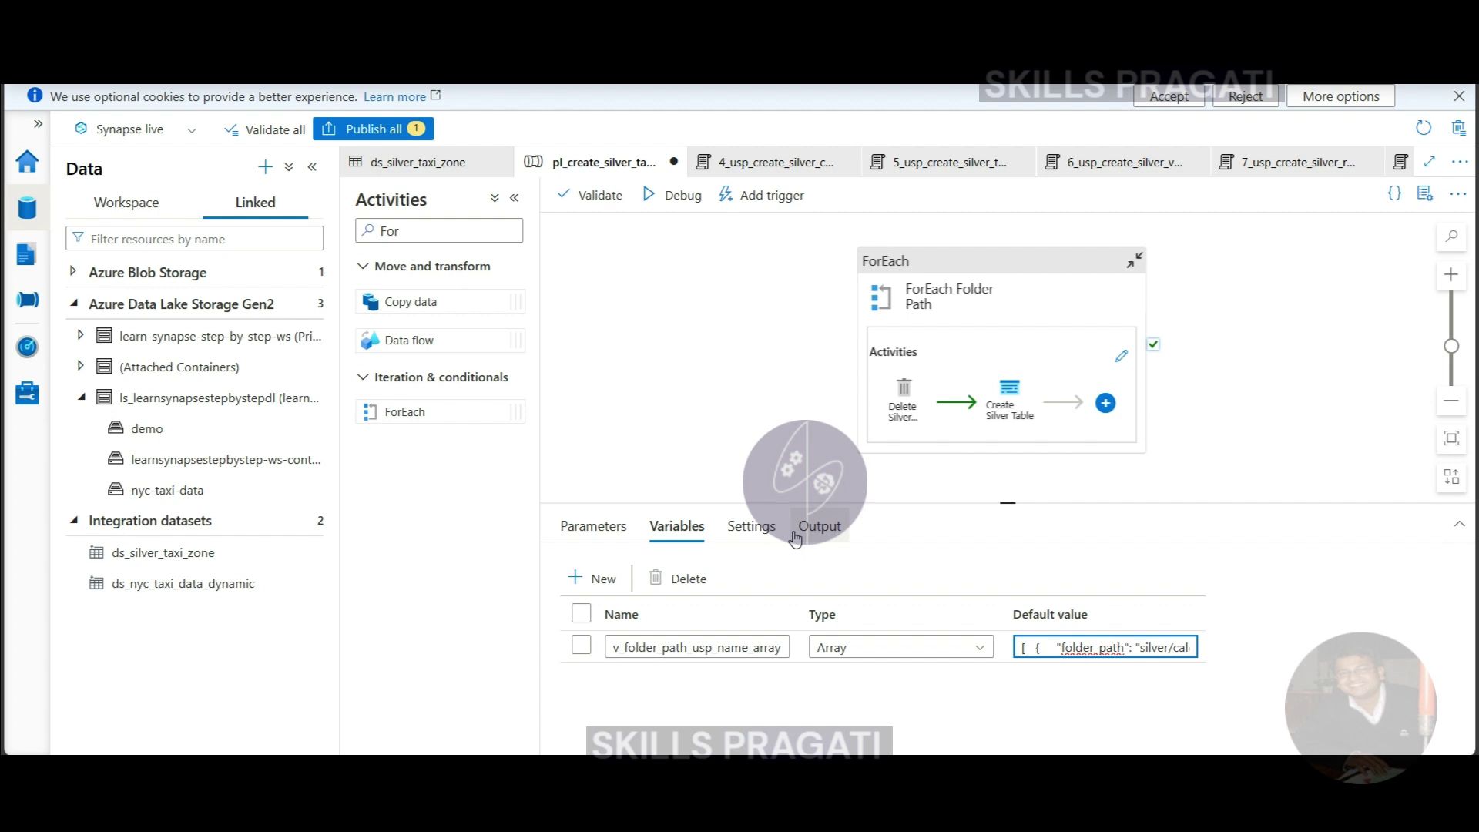
{"action": "left_click", "coordinate": [372, 128]}
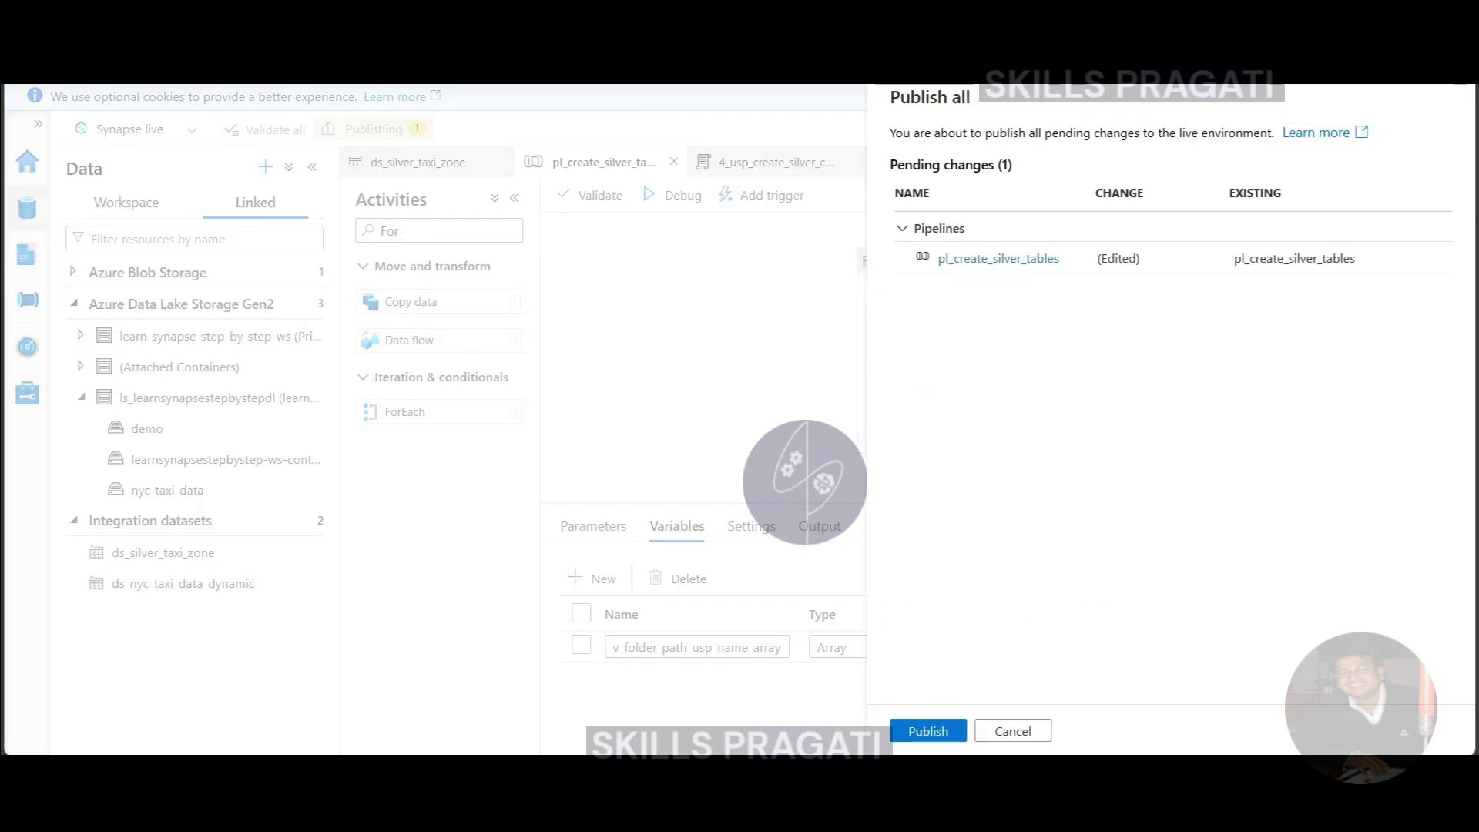
{"action": "left_click", "coordinate": [909, 732]}
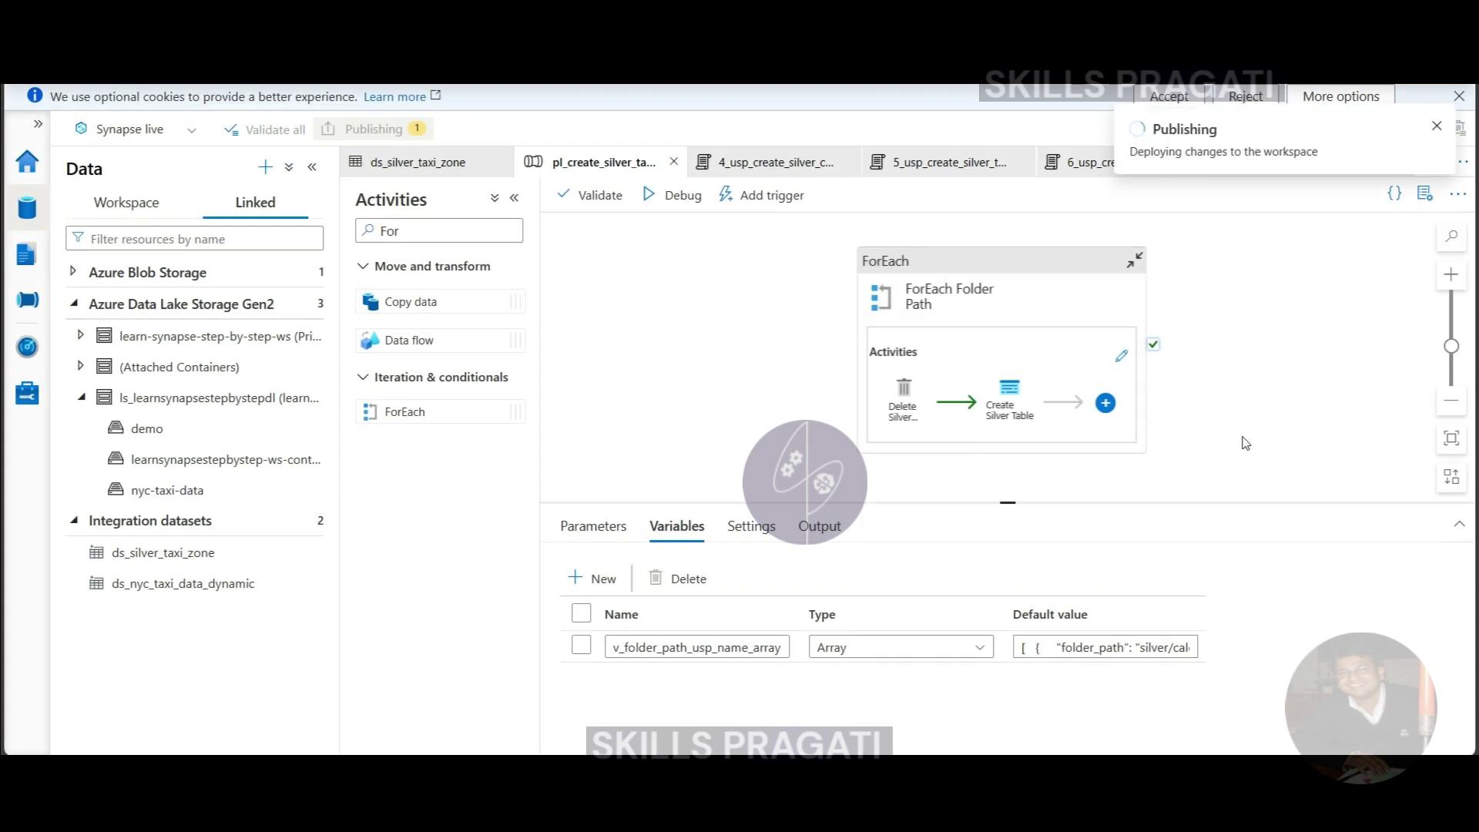